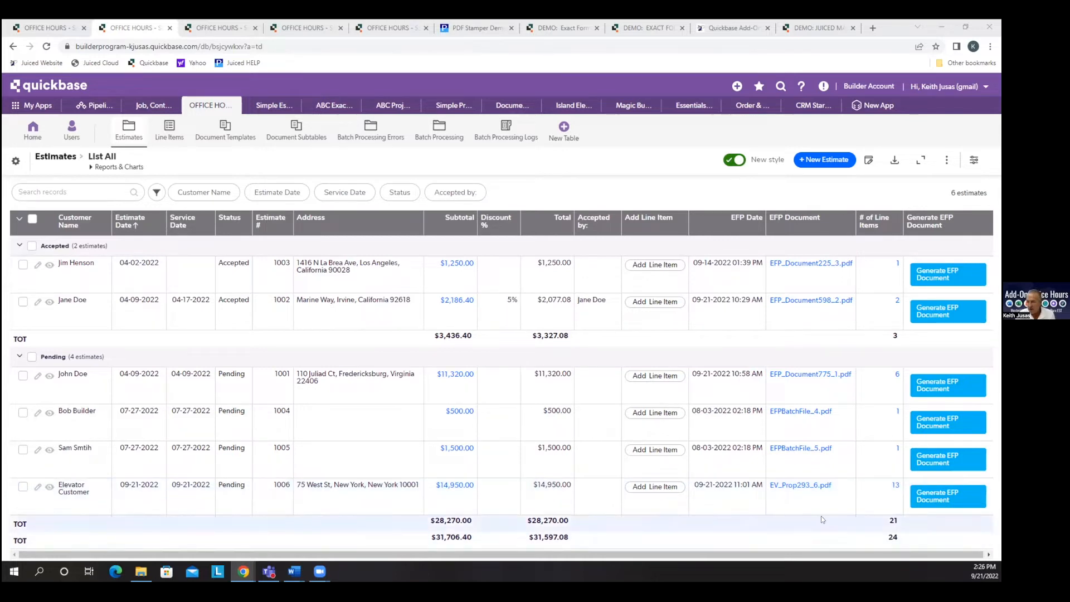
# - Check the line items of the Elevator Customer estimate and generate its EFP document from the estimates list
pyautogui.click(893, 486)
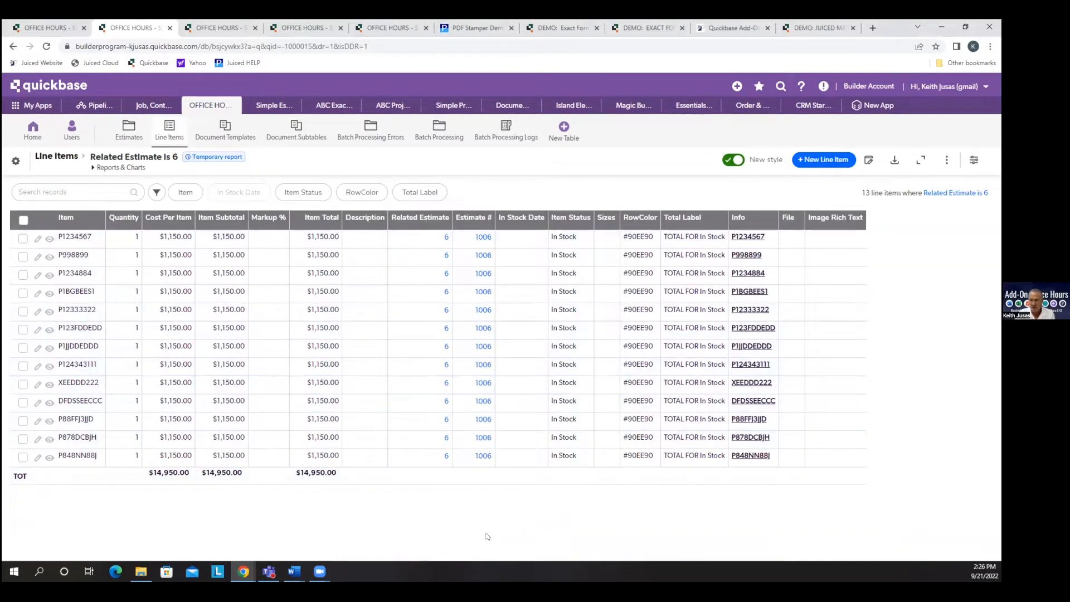
pyautogui.click(12, 47)
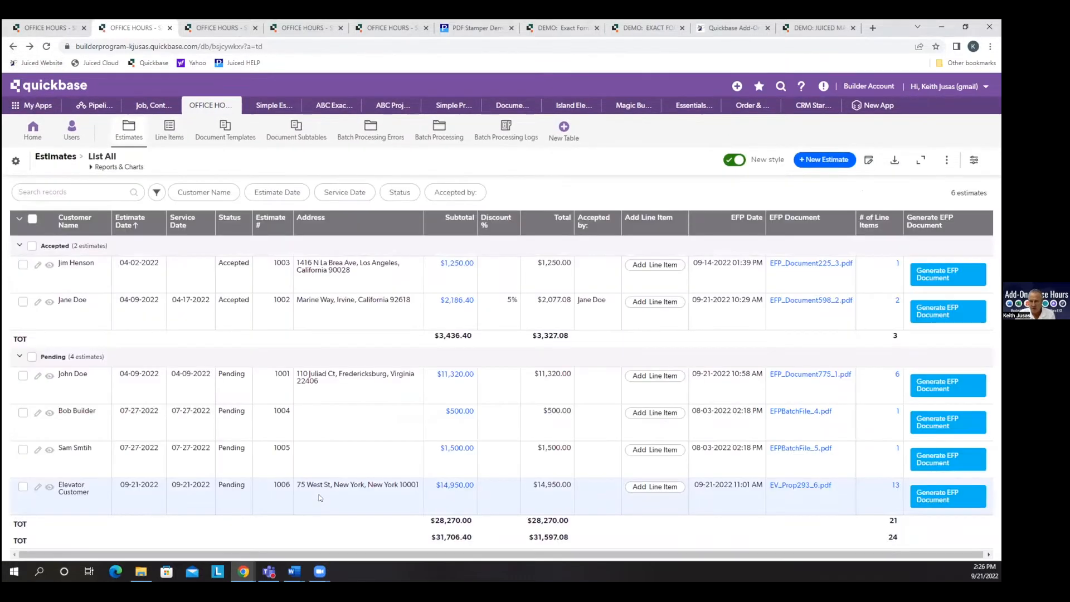
pyautogui.click(951, 489)
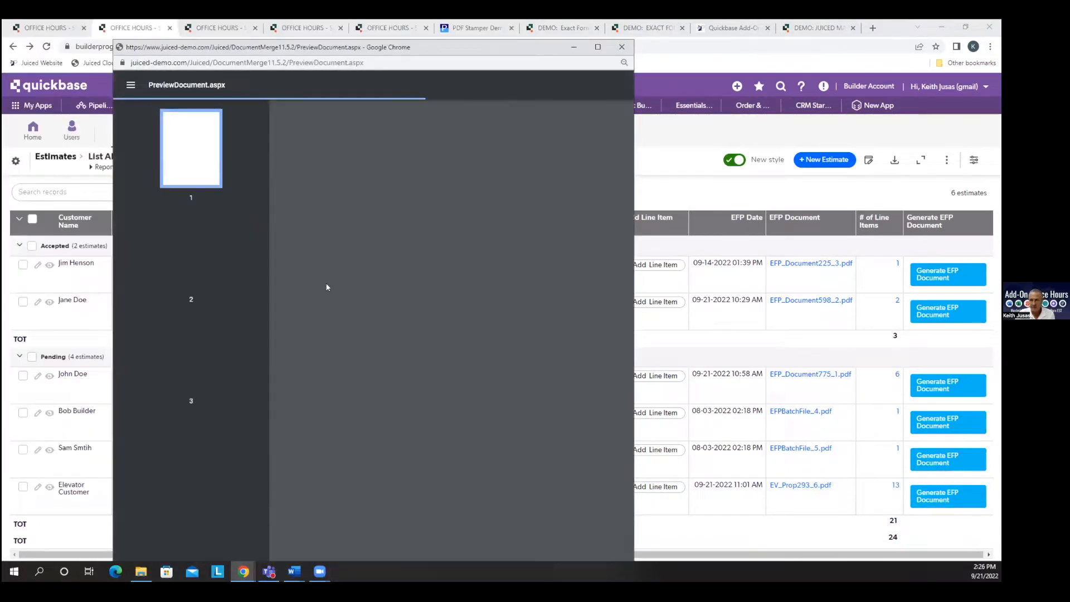
pyautogui.click(622, 47)
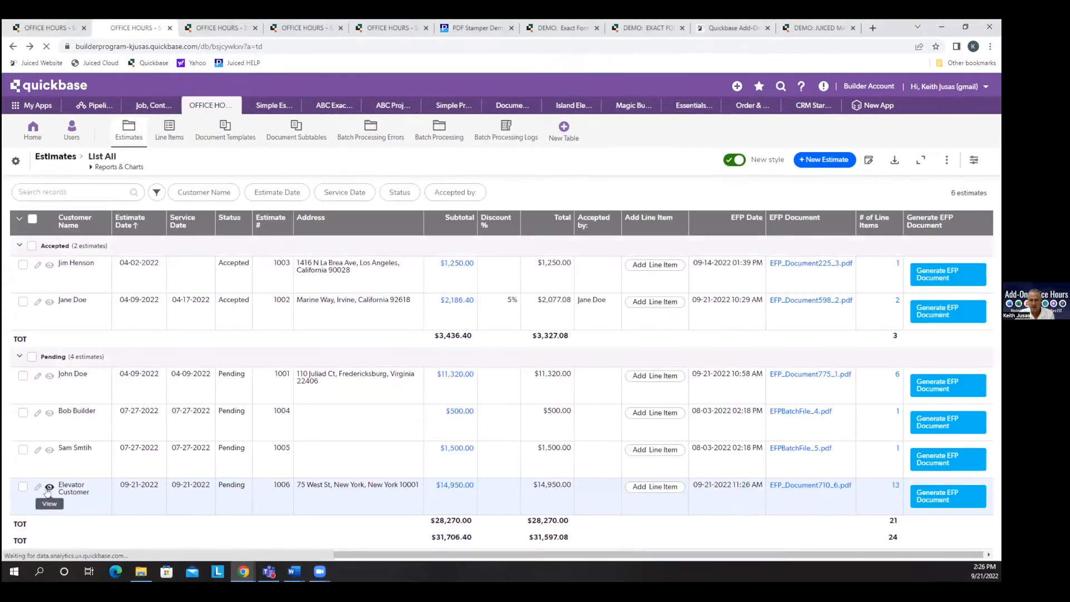
# - Open the Elevator Customer estimate, generate its elevator proposal, and close the preview after reviewing it
pyautogui.click(49, 487)
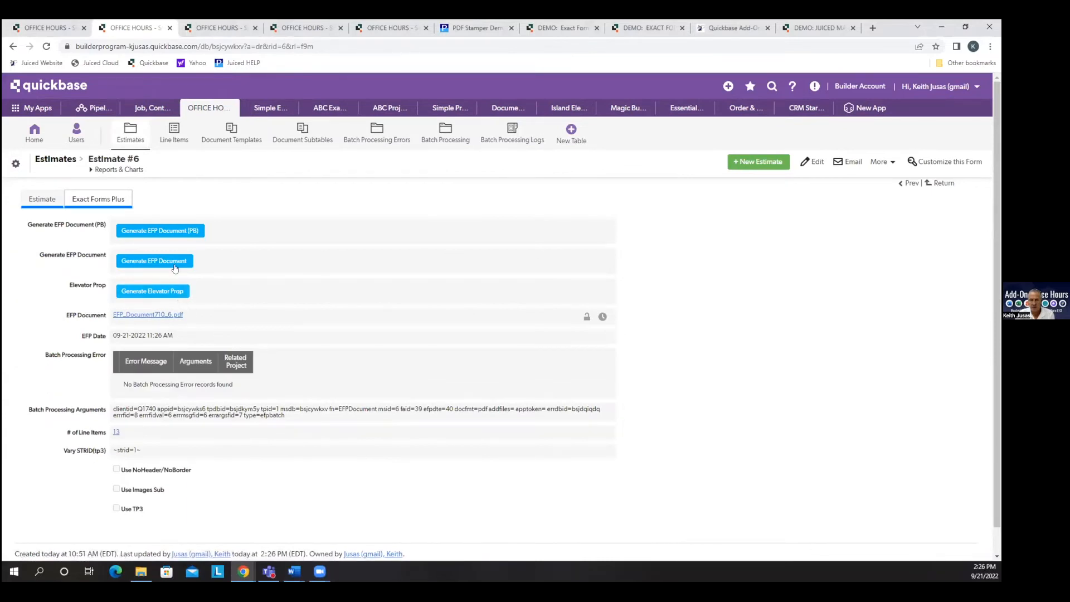
pyautogui.click(173, 291)
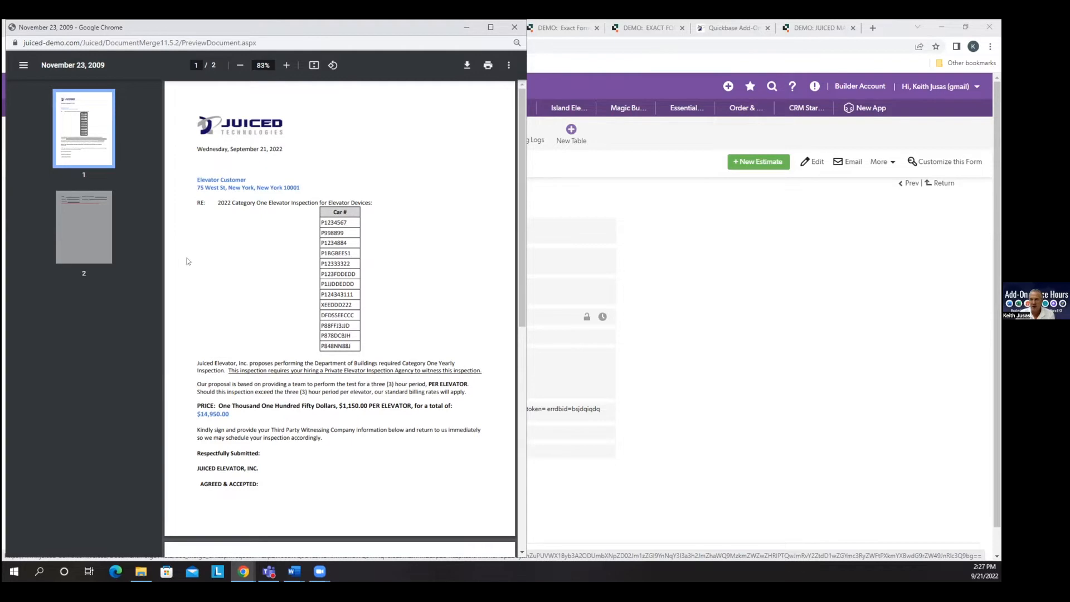
pyautogui.click(515, 27)
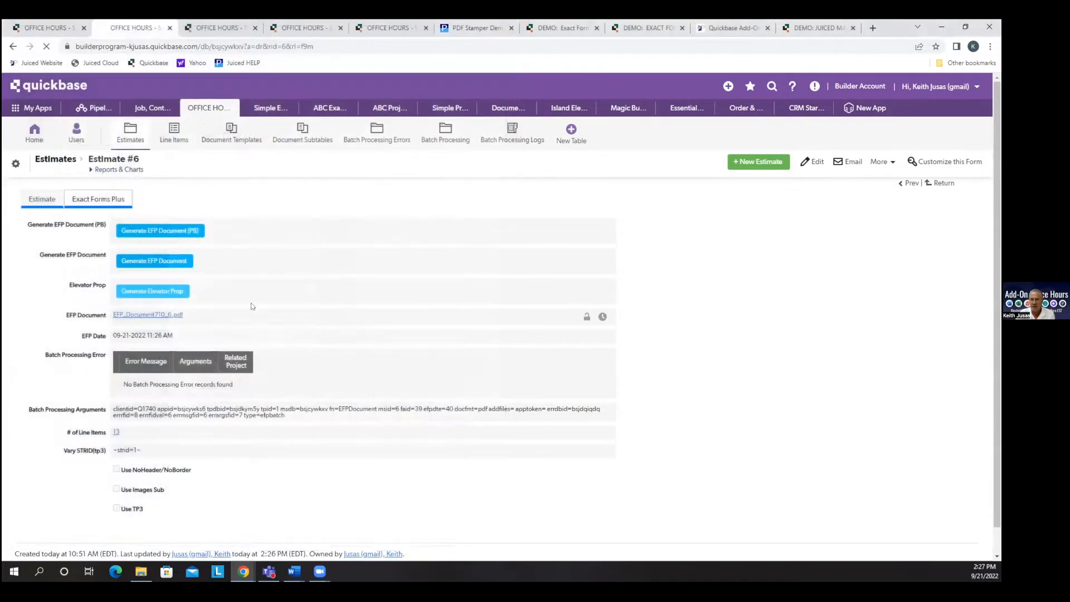
# - In the Elevator Sample Proposal template, set Repeat Columns to 5 for the Elevator Car #s subtable and save the configuration
pyautogui.click(241, 142)
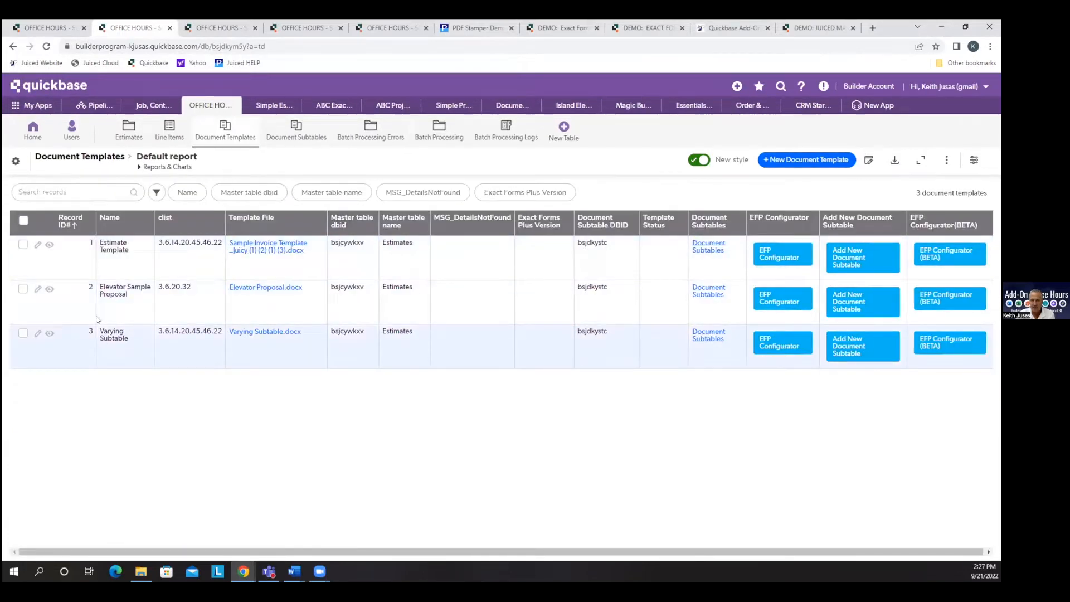
pyautogui.click(50, 289)
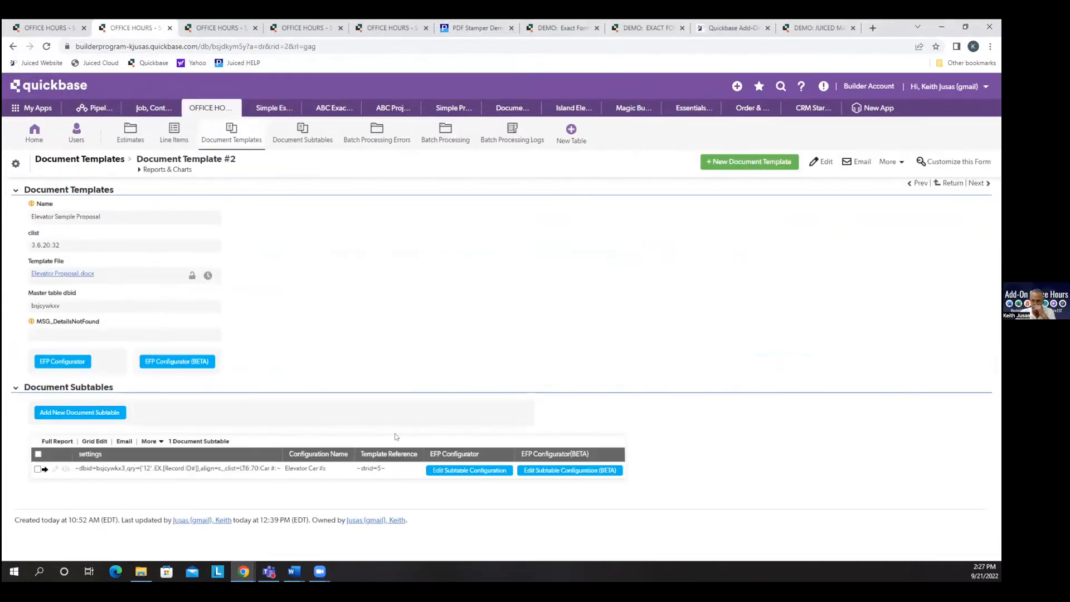
pyautogui.click(611, 470)
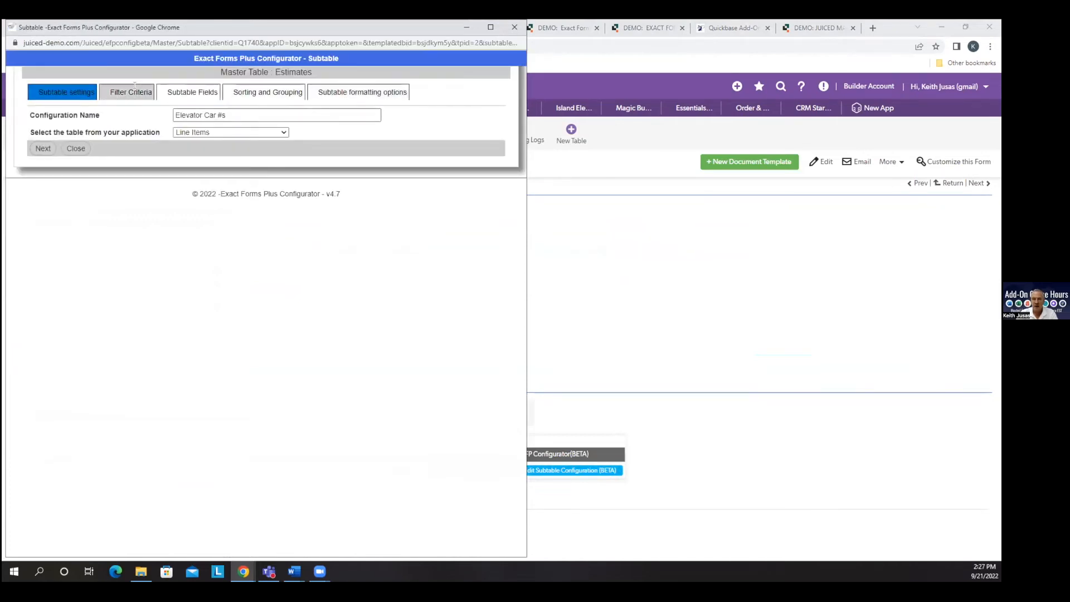
pyautogui.click(186, 89)
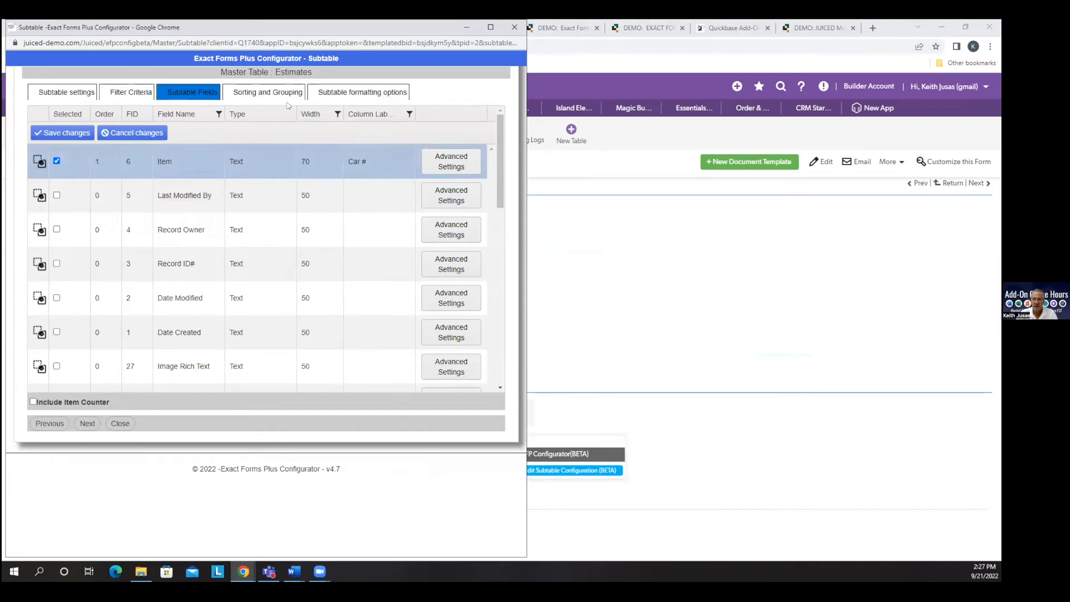
pyautogui.click(362, 92)
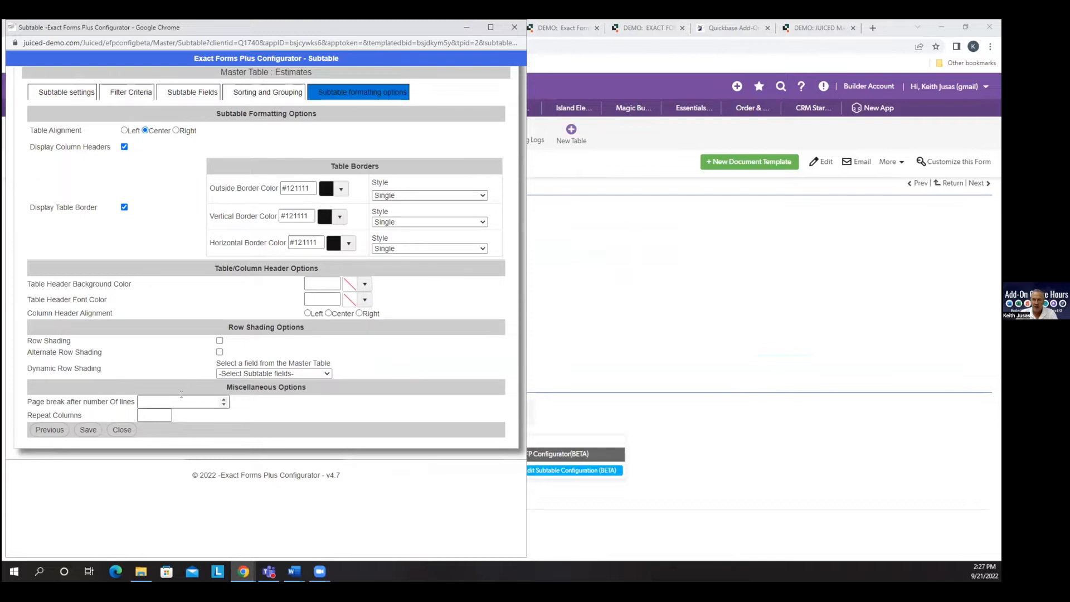
pyautogui.click(152, 415)
pyautogui.click(89, 430)
pyautogui.click(122, 445)
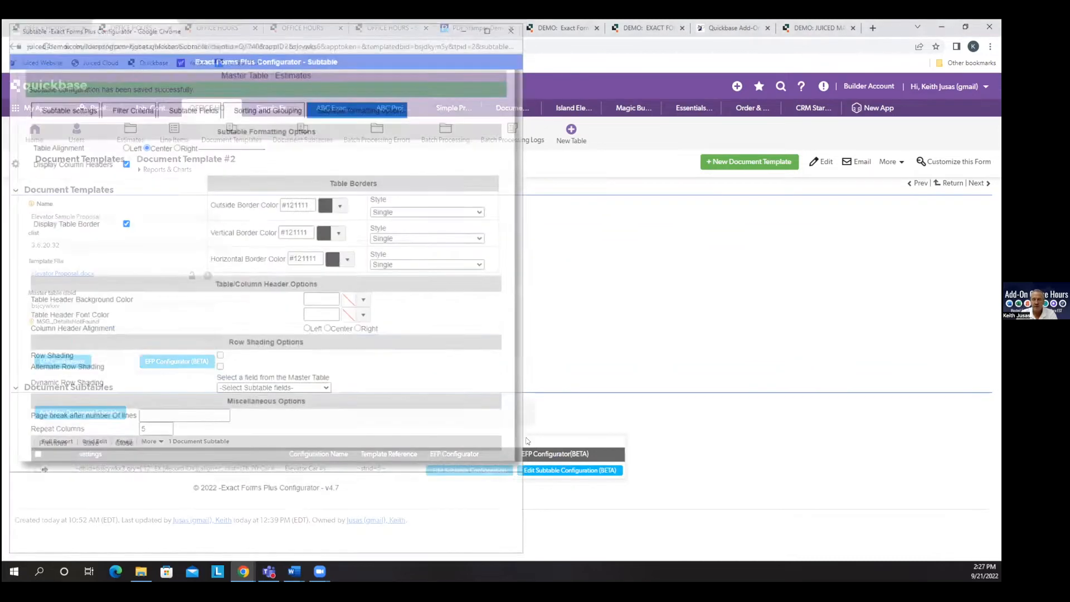
# - Regenerate the elevator proposal for the Elevator Customer estimate to review the repeated-column layout, and close the preview
pyautogui.click(142, 134)
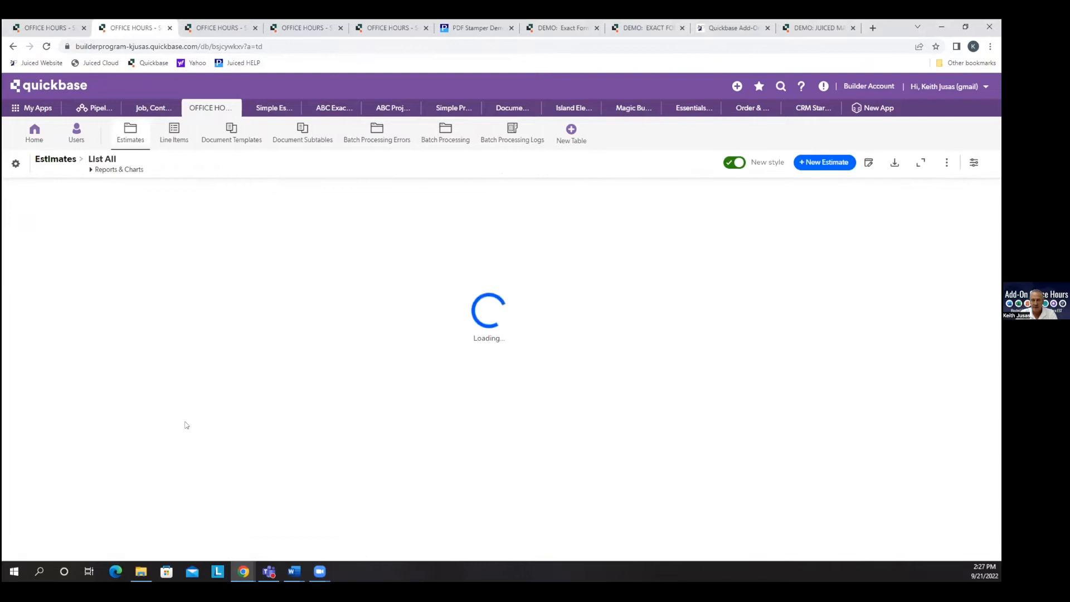
pyautogui.click(50, 487)
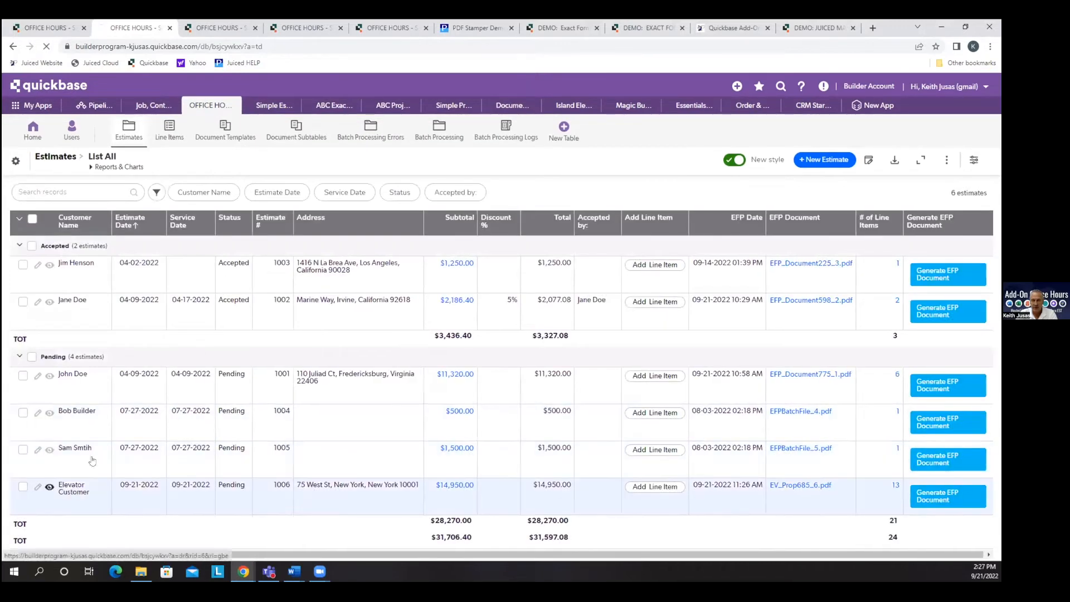
pyautogui.click(120, 202)
pyautogui.click(171, 293)
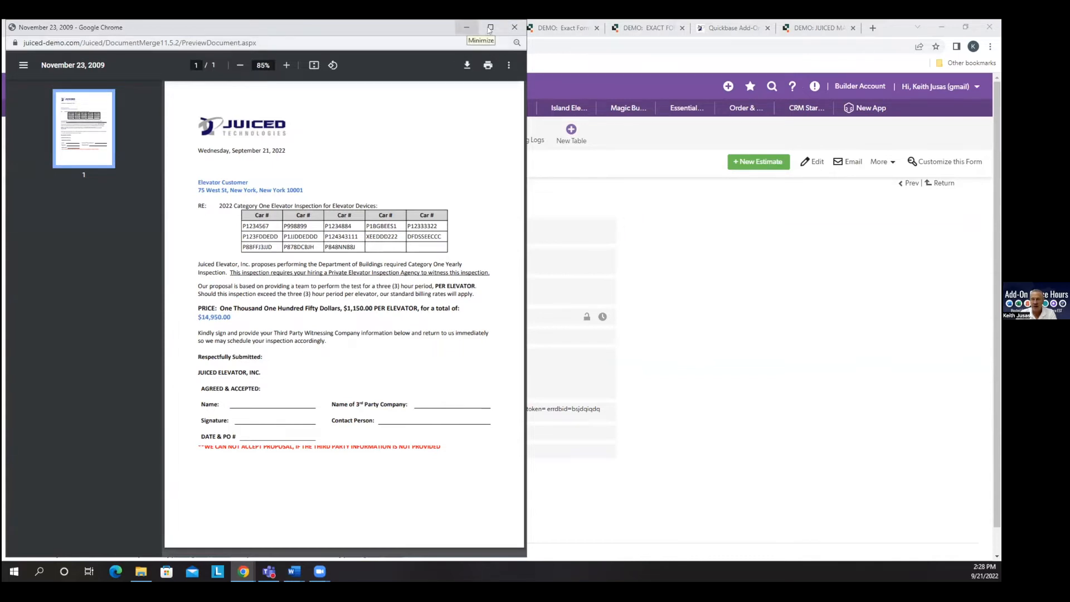
pyautogui.click(514, 27)
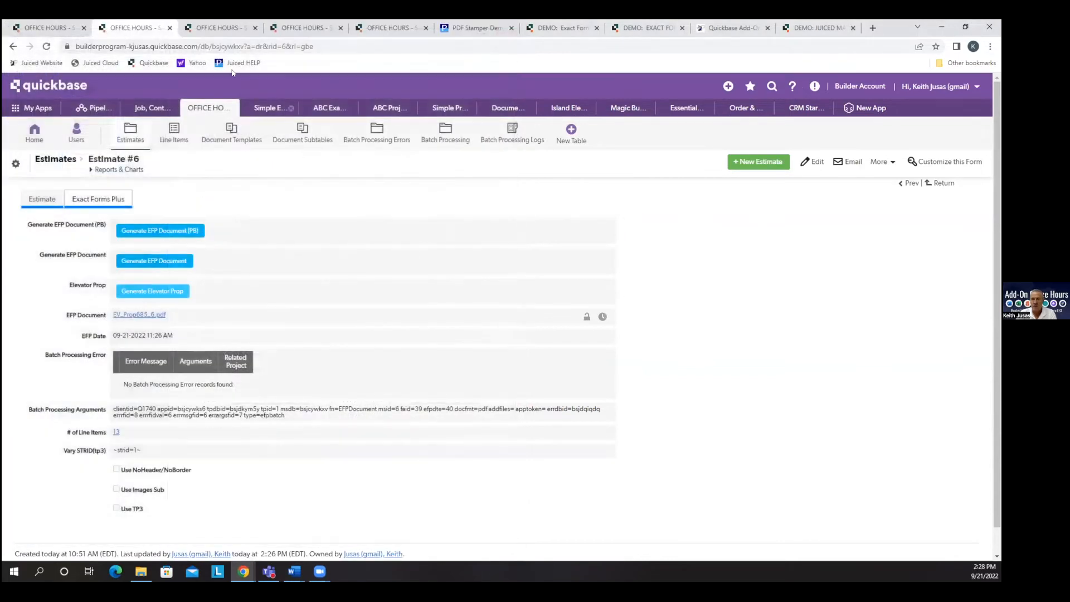
# - Turn off the column headers and table border for the Elevator Car #s subtable, and save the configuration
pyautogui.click(219, 28)
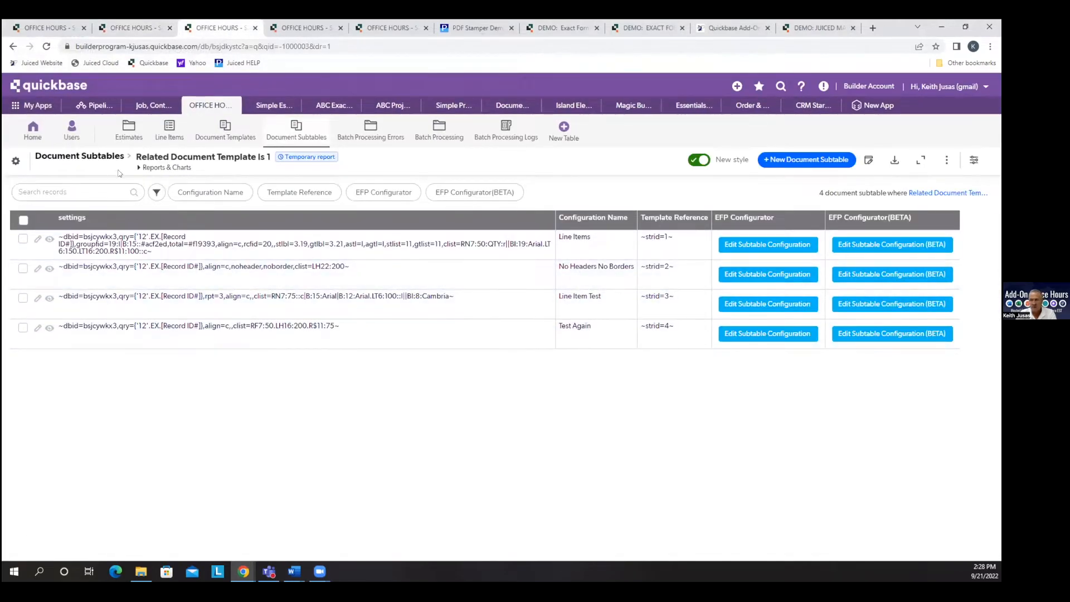
pyautogui.click(312, 138)
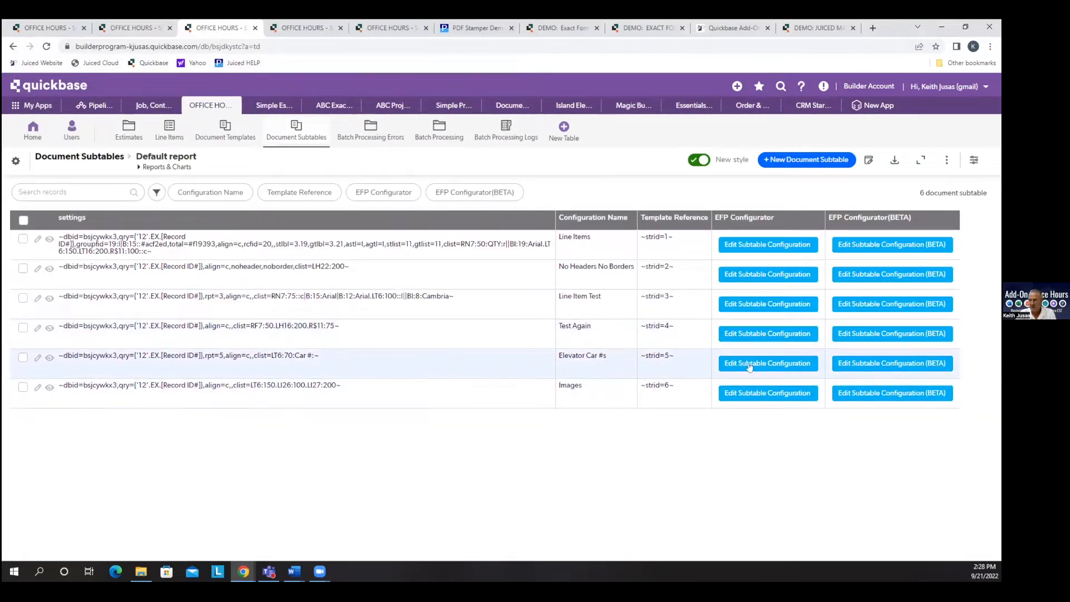
pyautogui.click(892, 362)
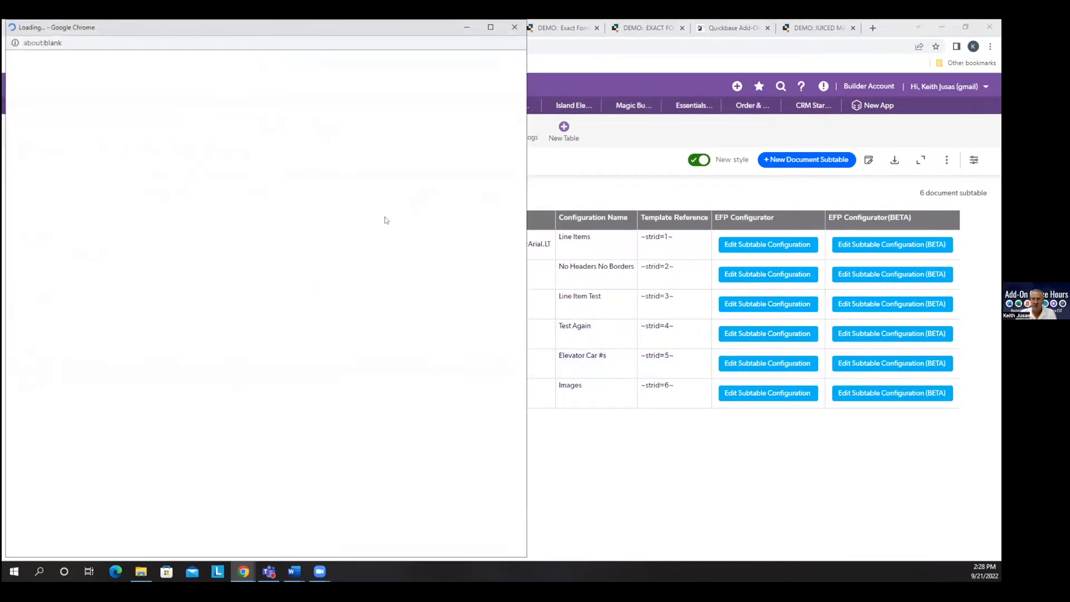
pyautogui.click(362, 92)
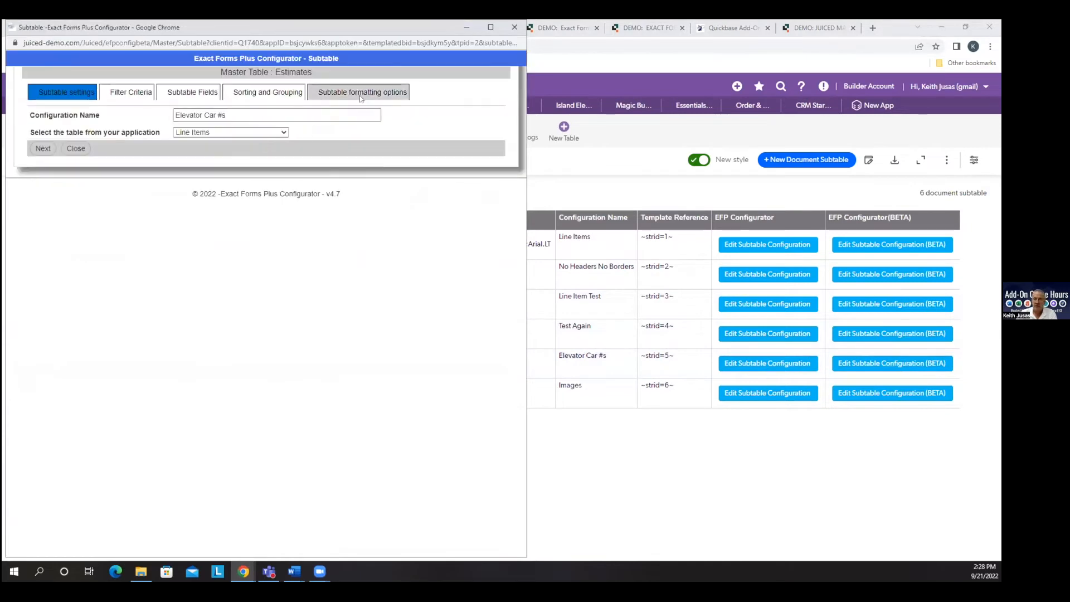
pyautogui.click(124, 147)
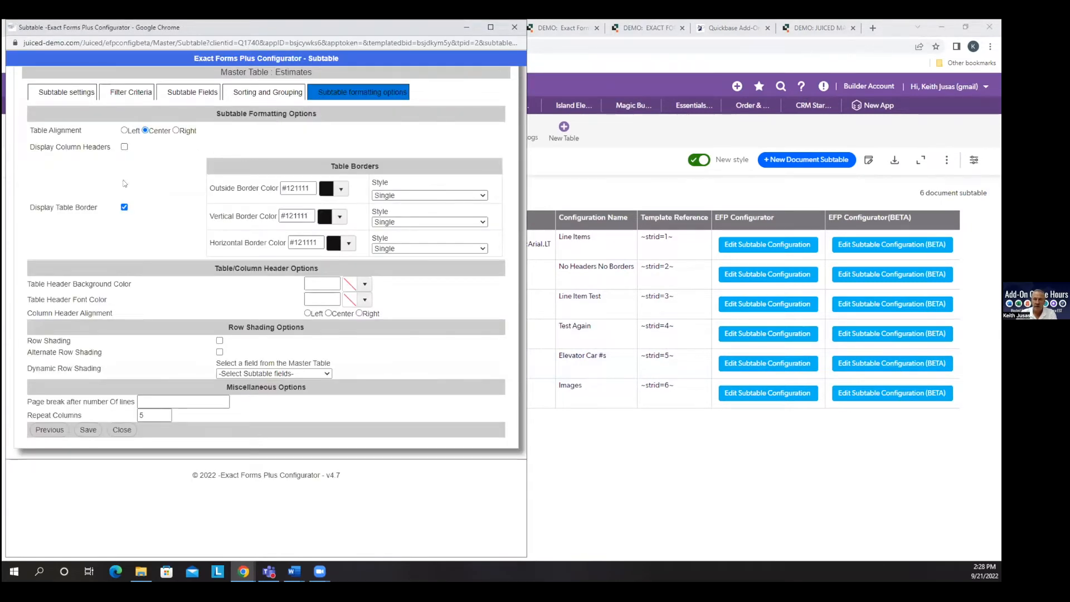
pyautogui.click(124, 207)
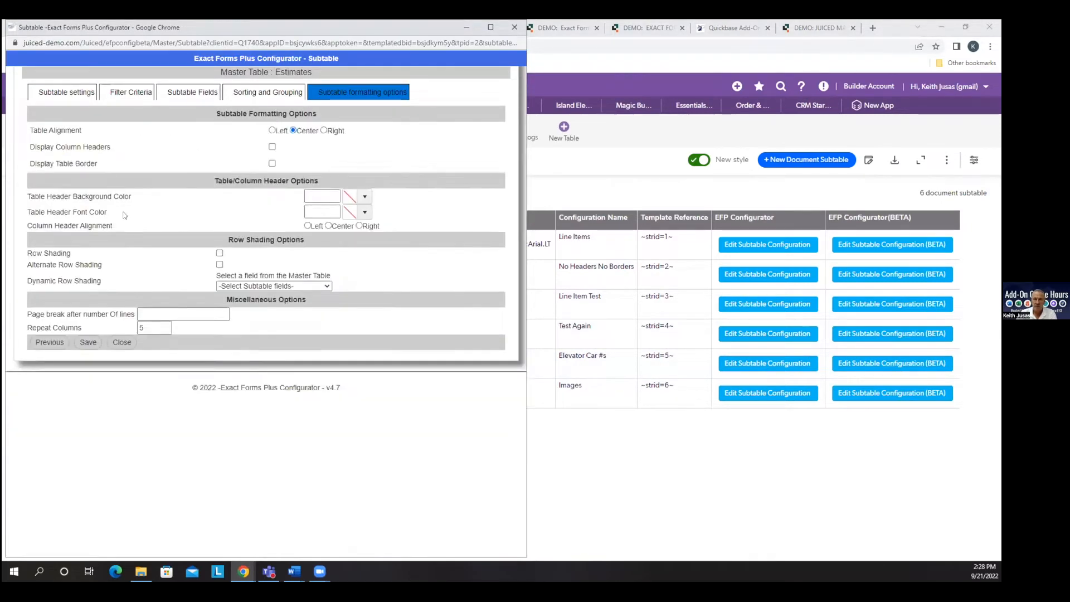
pyautogui.click(90, 343)
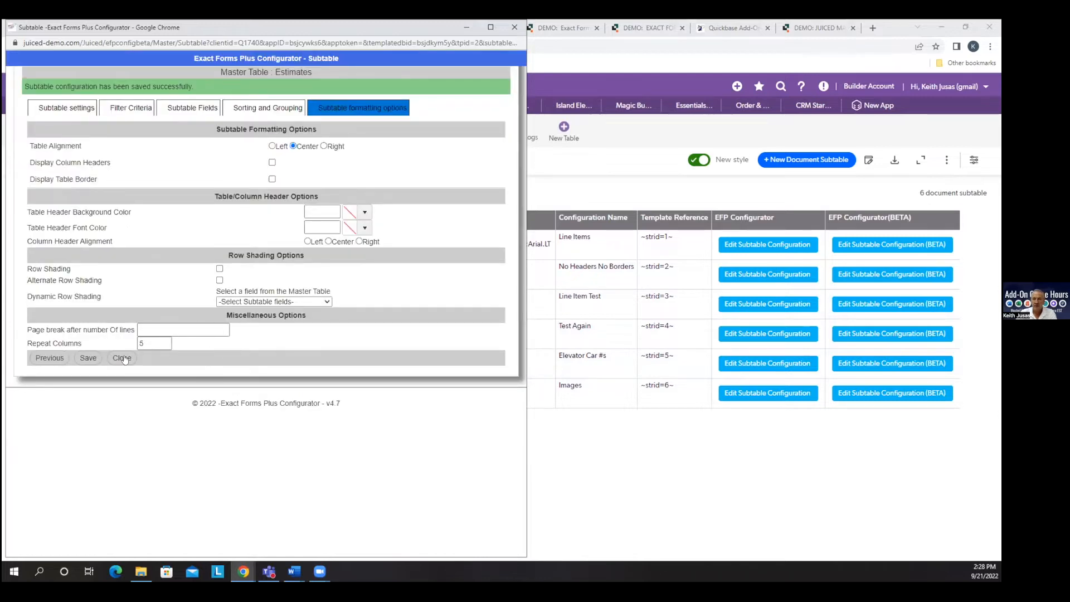
pyautogui.click(123, 358)
# - Return to the Elevator Customer estimate and generate its elevator proposal again to review it without headers and borders
pyautogui.click(127, 28)
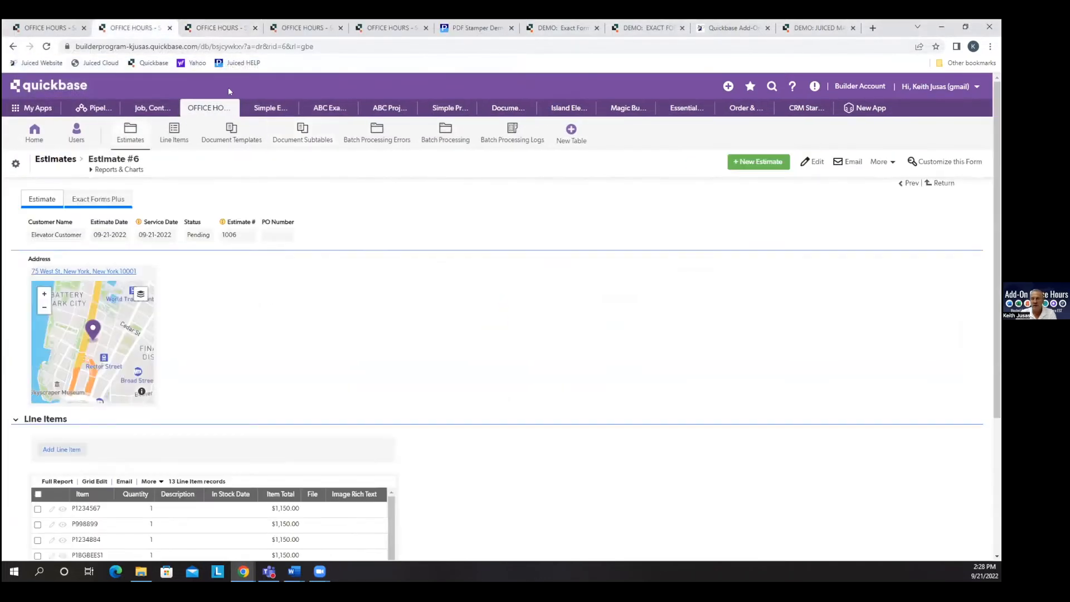
pyautogui.click(123, 202)
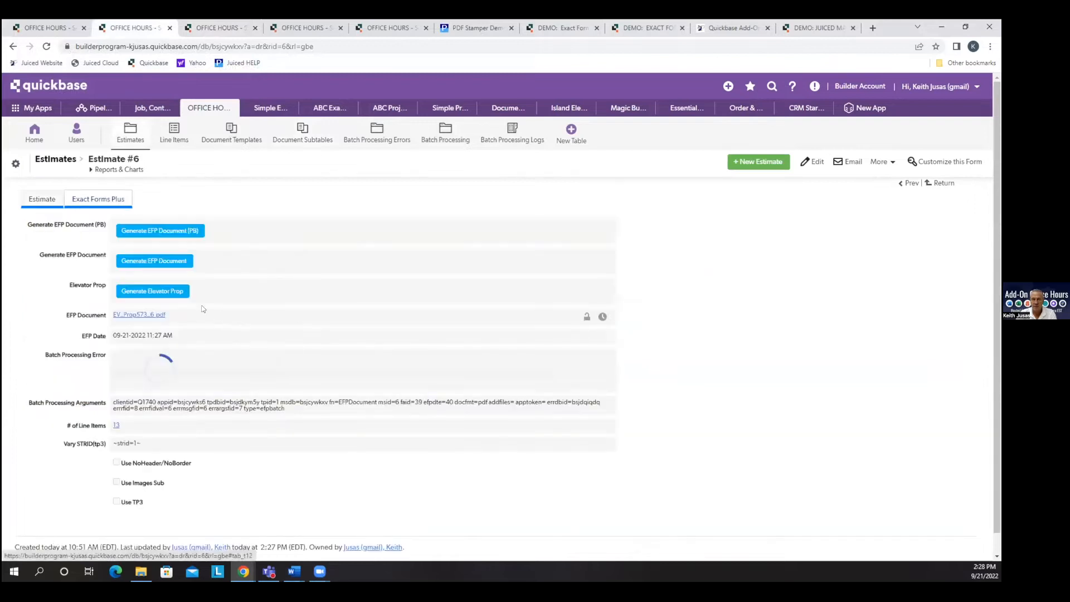
pyautogui.click(160, 293)
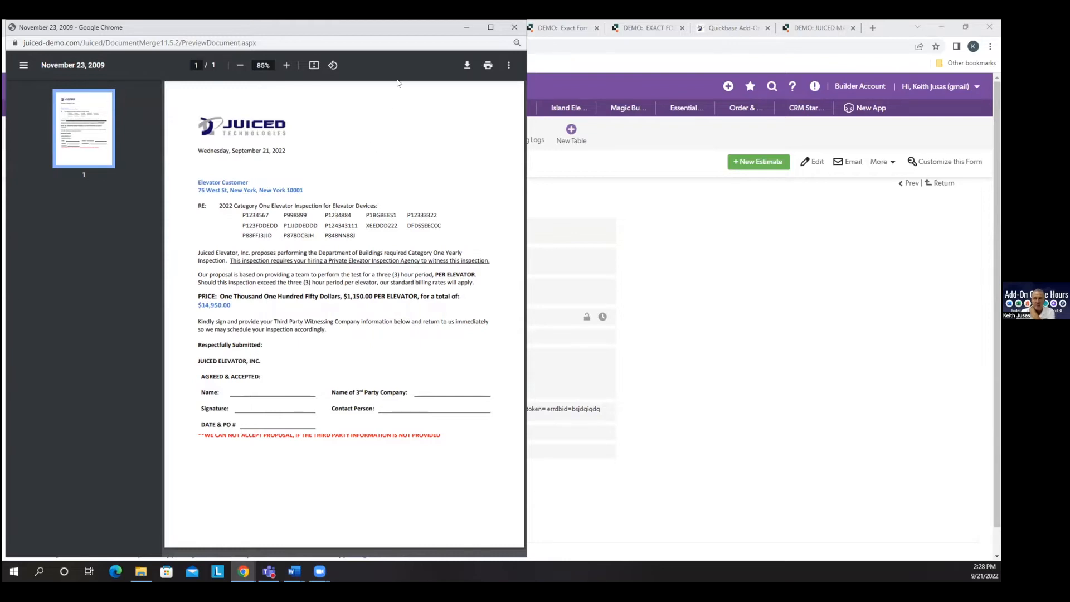
pyautogui.click(513, 29)
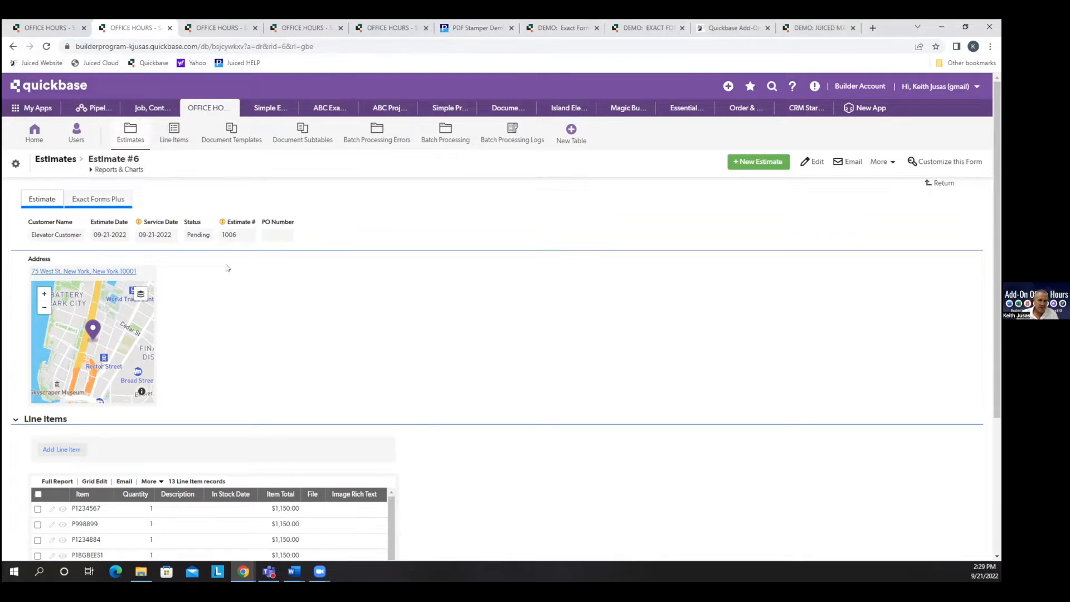
# - Review the document subtables list and the Vary STRID field in the first pending estimate's Exact Forms Plus section
pyautogui.click(314, 140)
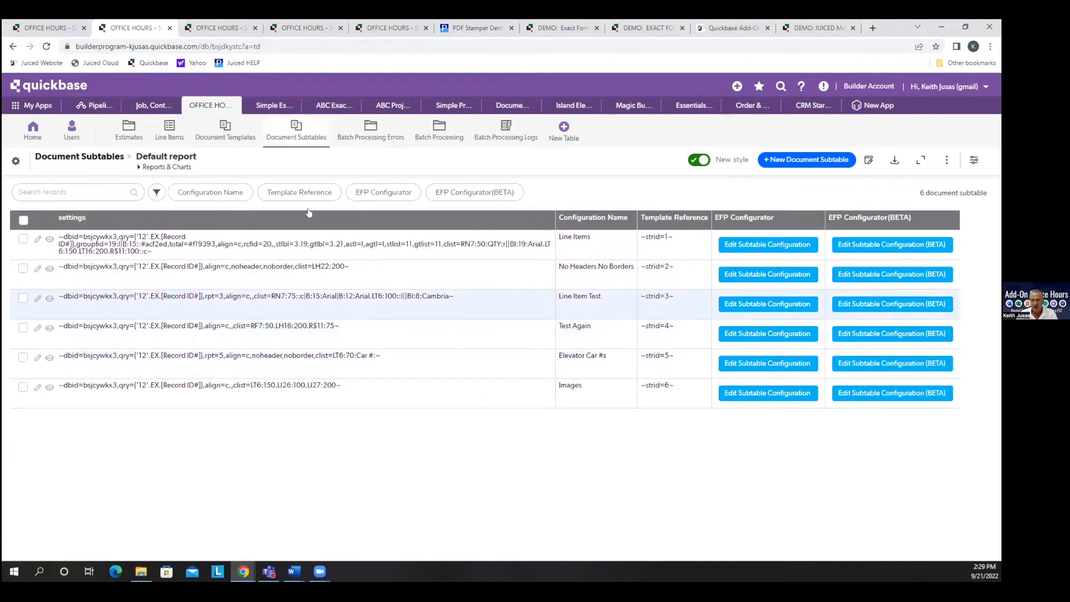
pyautogui.click(165, 148)
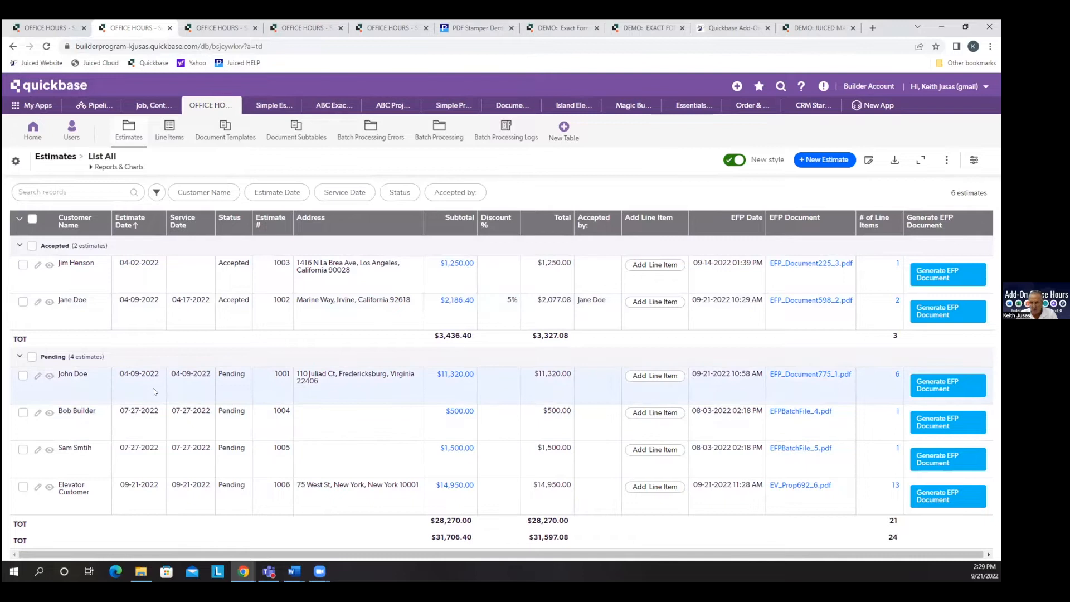
pyautogui.click(50, 375)
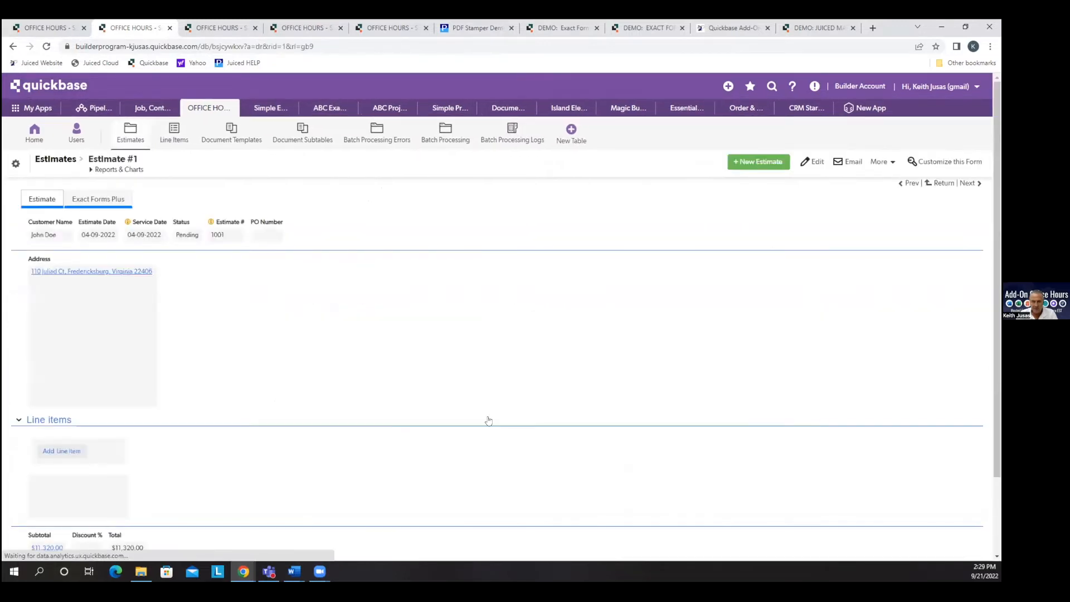
pyautogui.click(98, 198)
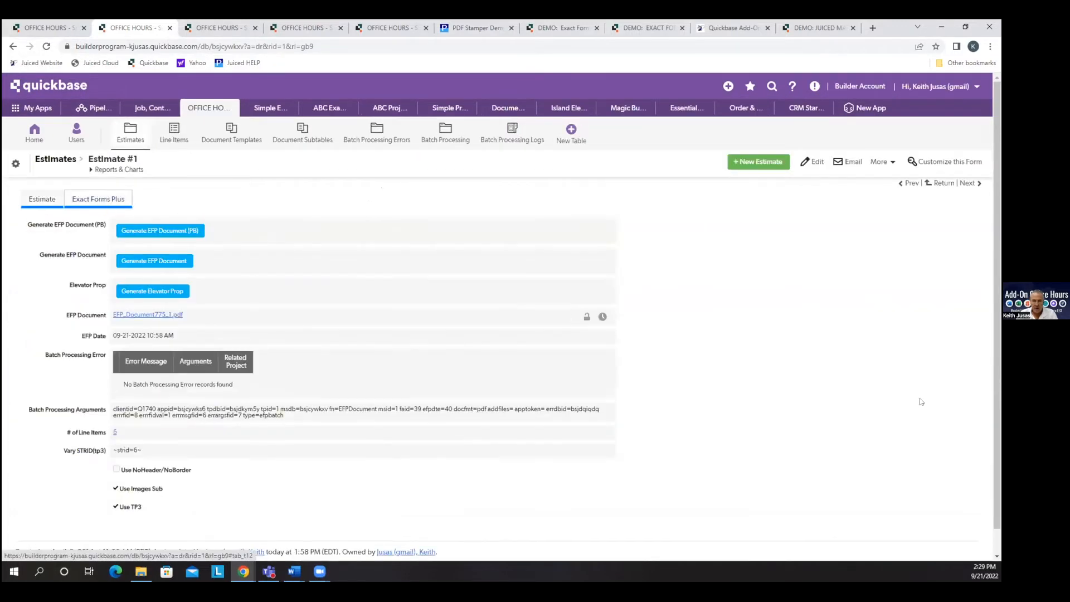
pyautogui.moveTo(63, 425); pyautogui.dragTo(108, 432)
# - Switch to the Varying Subtable document in Word and change the ~46~ merge tag to ~strid=1~
pyautogui.hotkey('alt', 'Tab')
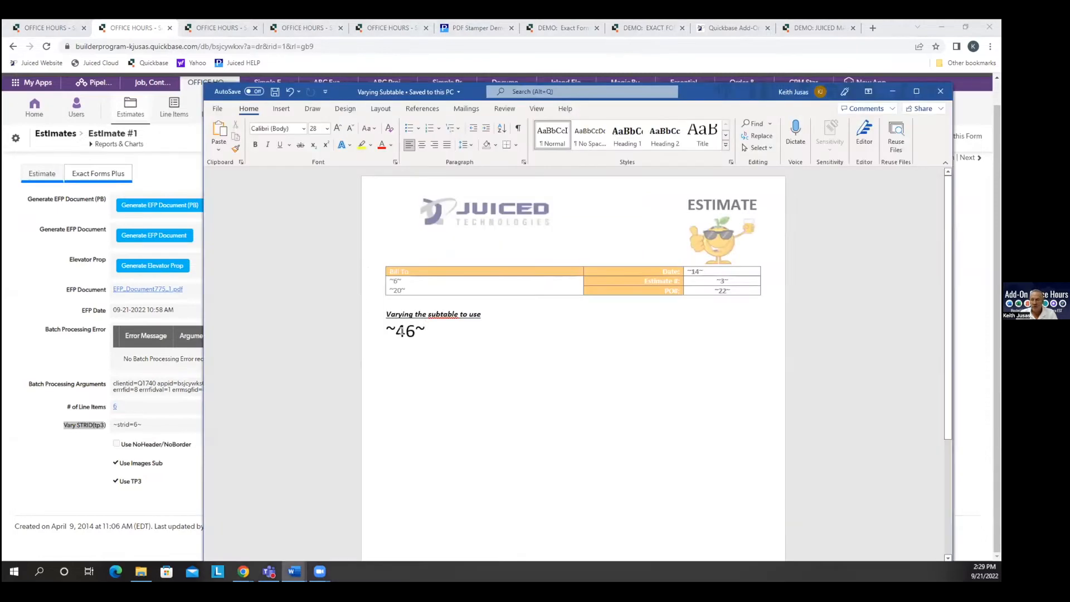
pyautogui.write('strid')
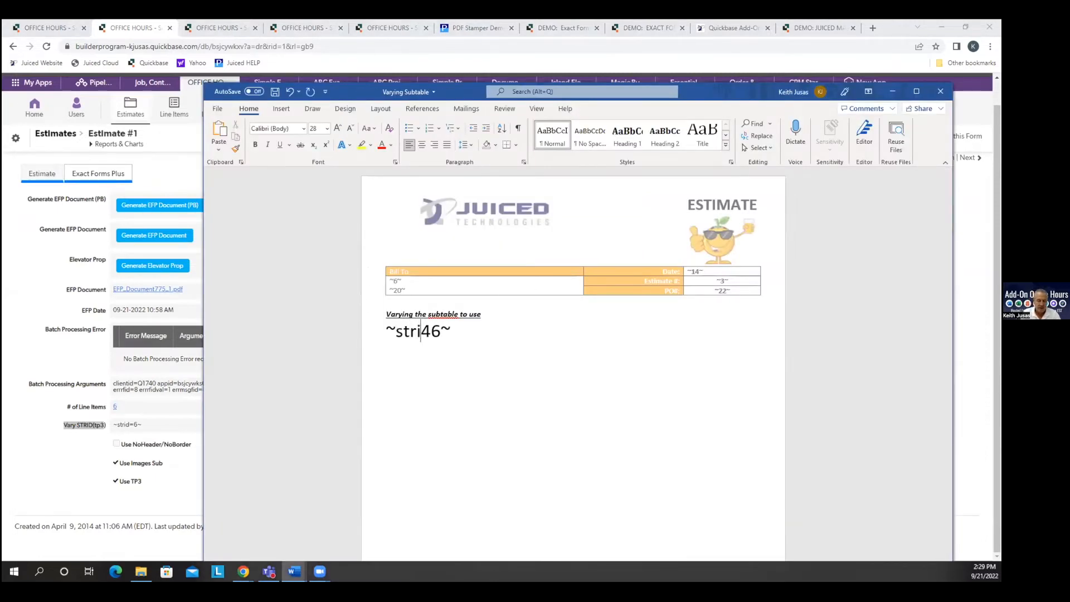
pyautogui.write('=1')
pyautogui.press('Delete')
pyautogui.press('Delete')
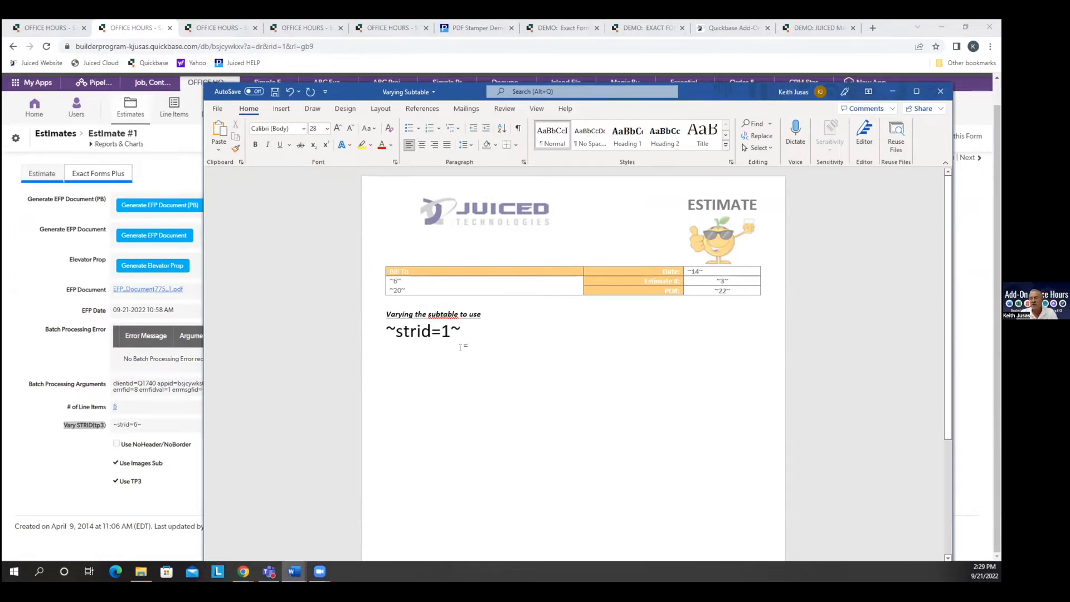
# - Change the ~strid=1~ merge tag under the Varying the subtable to use heading back to ~46~
pyautogui.press('BackSpace')
pyautogui.press('BackSpace')
pyautogui.press('BackSpace')
pyautogui.press('BackSpace')
pyautogui.press('BackSpace')
pyautogui.press('BackSpace')
pyautogui.press('BackSpace')
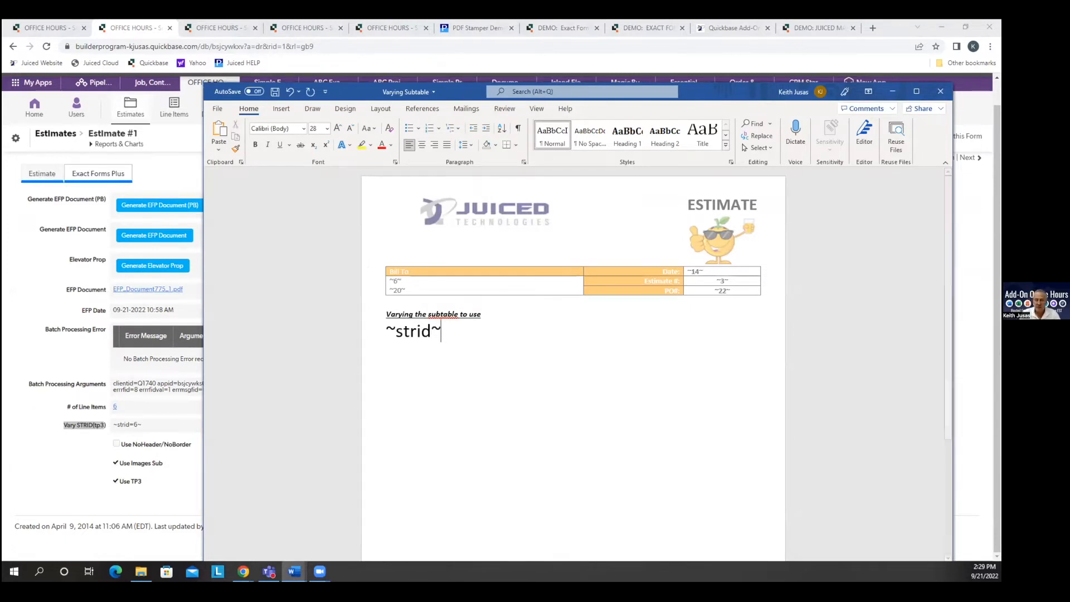
pyautogui.write('46~')
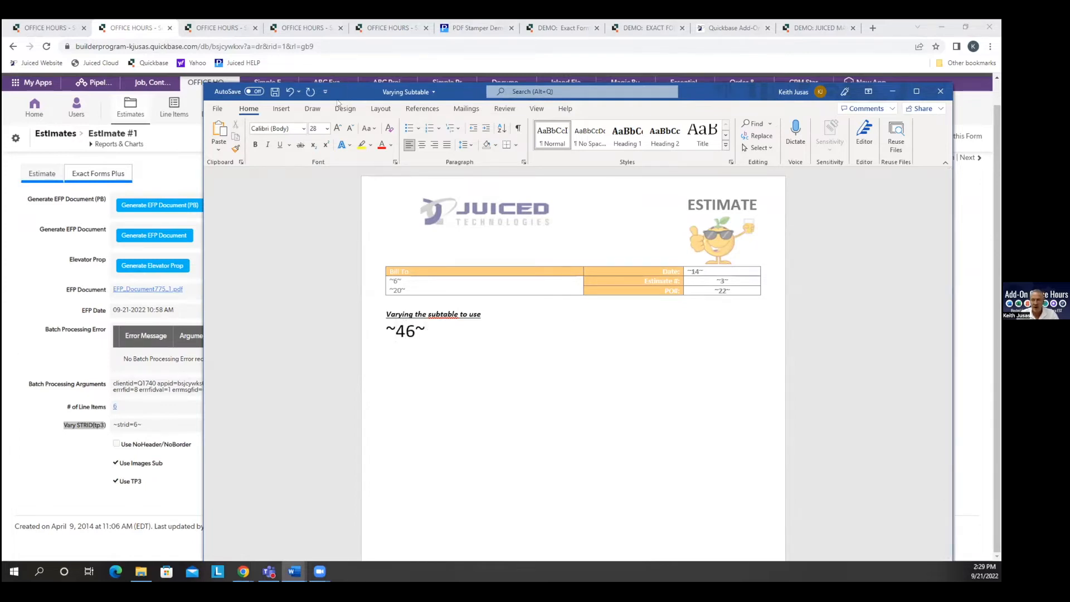
# - Return to Quickbase, open Estimate #1 for editing, and compare the Vary STRID field's ID with the merge tag in the Word template
pyautogui.click(294, 572)
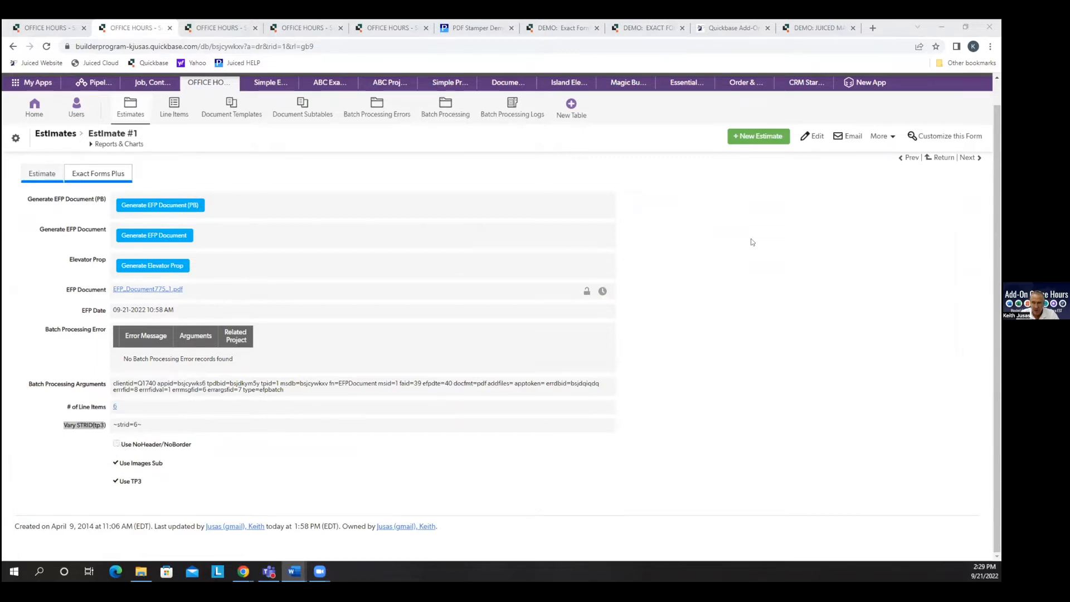
pyautogui.click(813, 136)
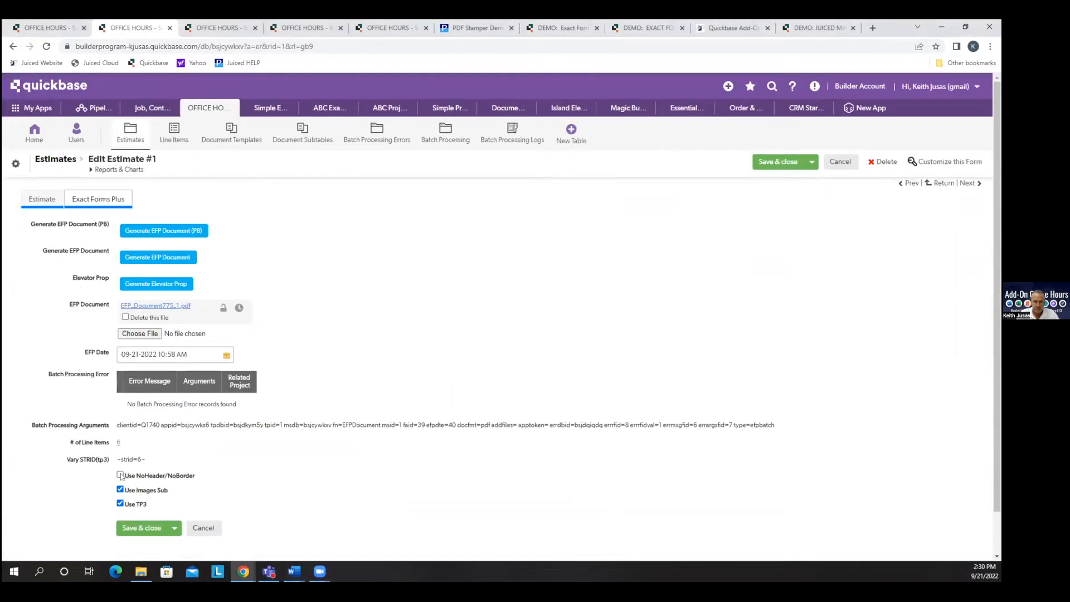
pyautogui.moveTo(149, 461); pyautogui.dragTo(117, 460)
pyautogui.rightClick(103, 465)
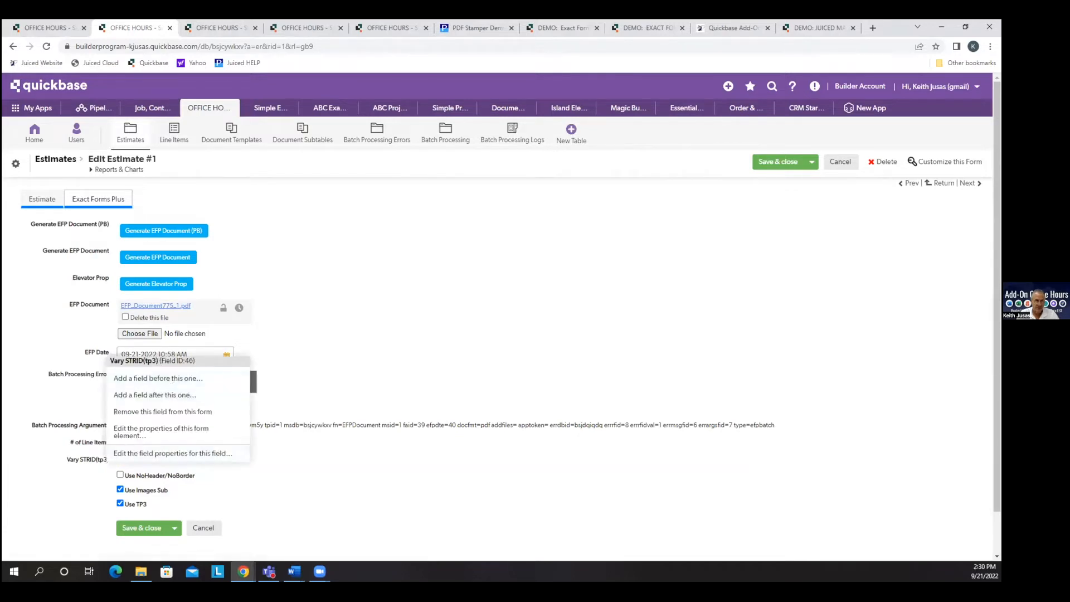
pyautogui.hotkey('alt', 'Tab')
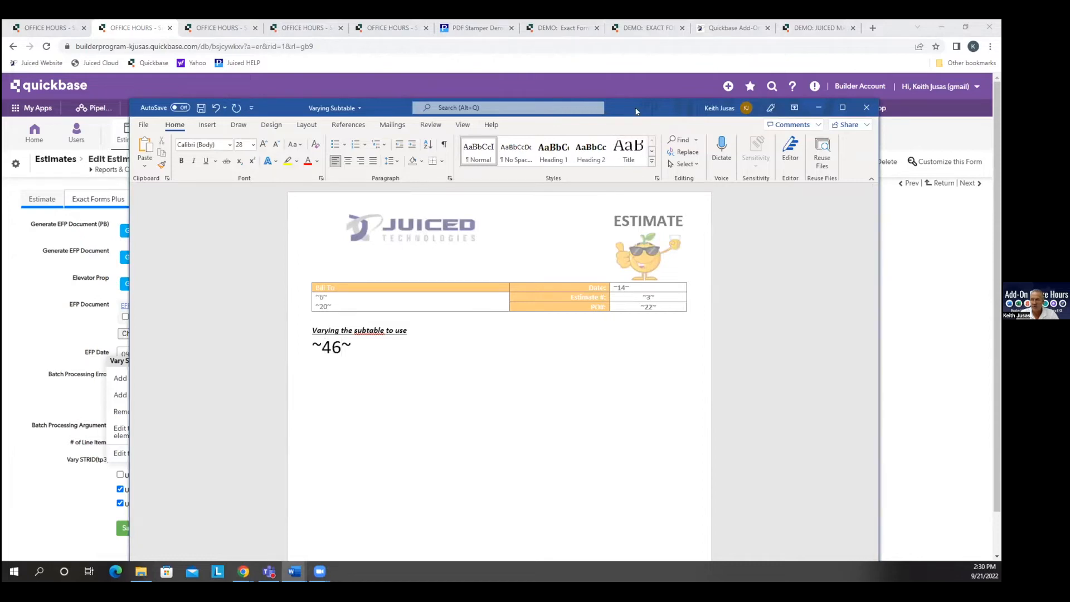
pyautogui.hotkey('alt', 'Tab')
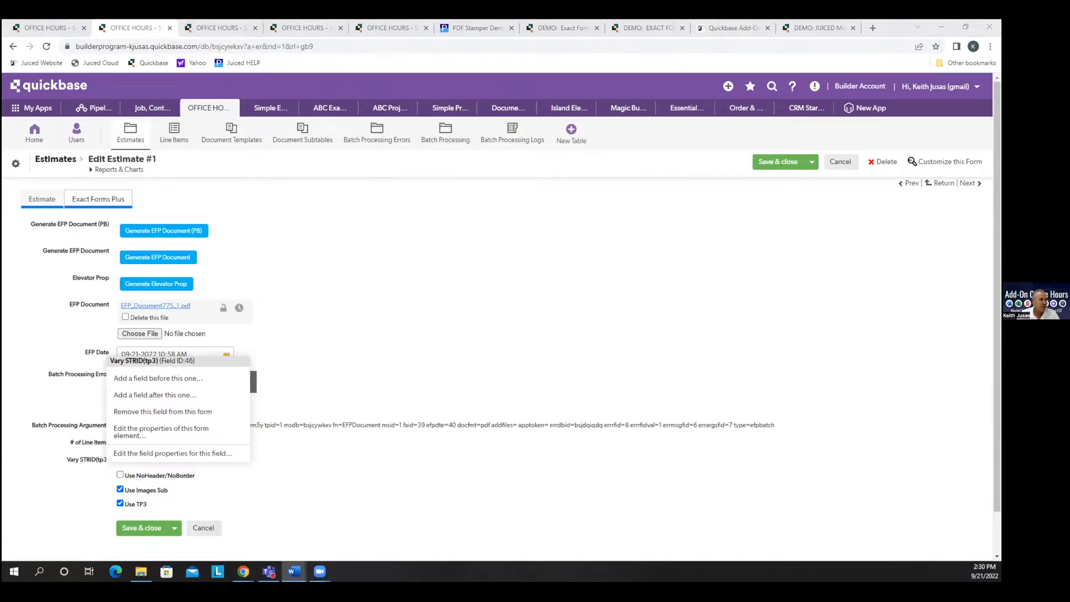
# - Switch to the Varying Subtable document in Word, save it, and return to the estimate in Quickbase
pyautogui.click(294, 571)
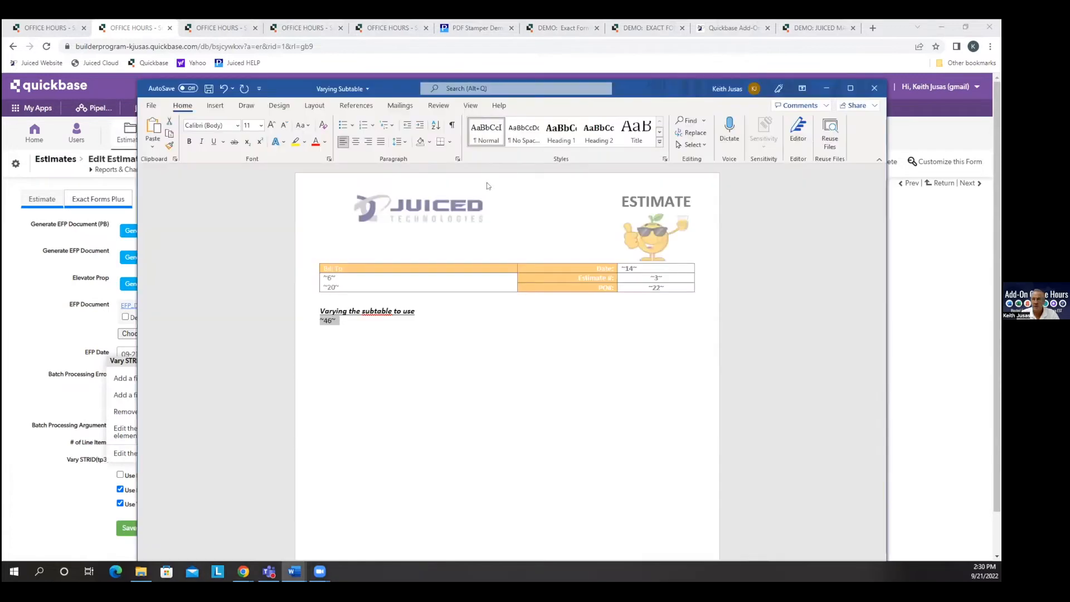
pyautogui.click(208, 89)
pyautogui.click(638, 268)
pyautogui.click(46, 284)
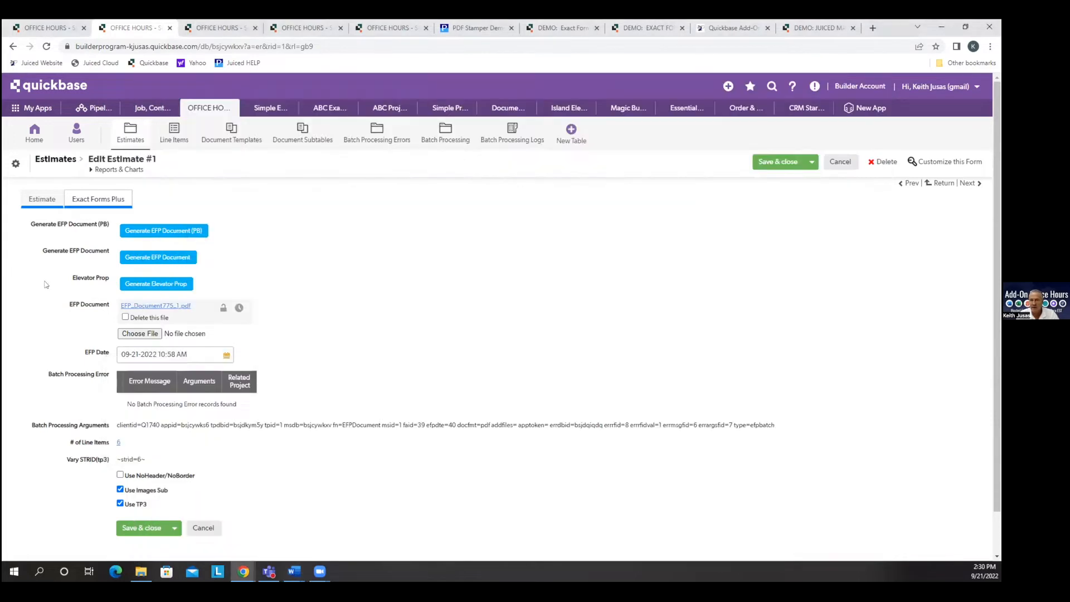
# - Replace the Varying Subtable document template's file with Varying Subtable.docx from Downloads and save the record
pyautogui.click(232, 132)
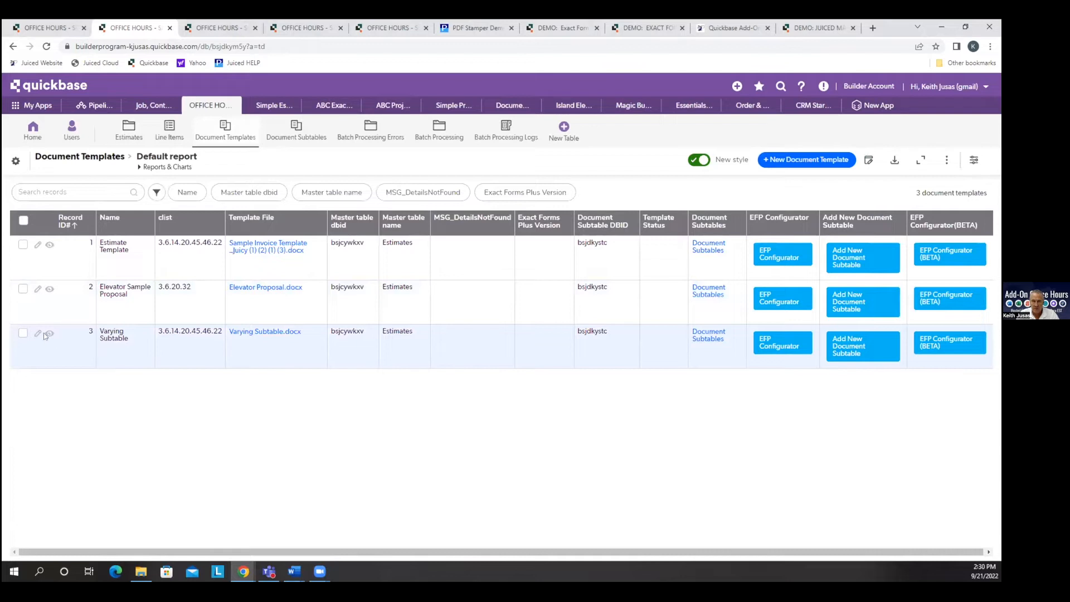
pyautogui.click(37, 334)
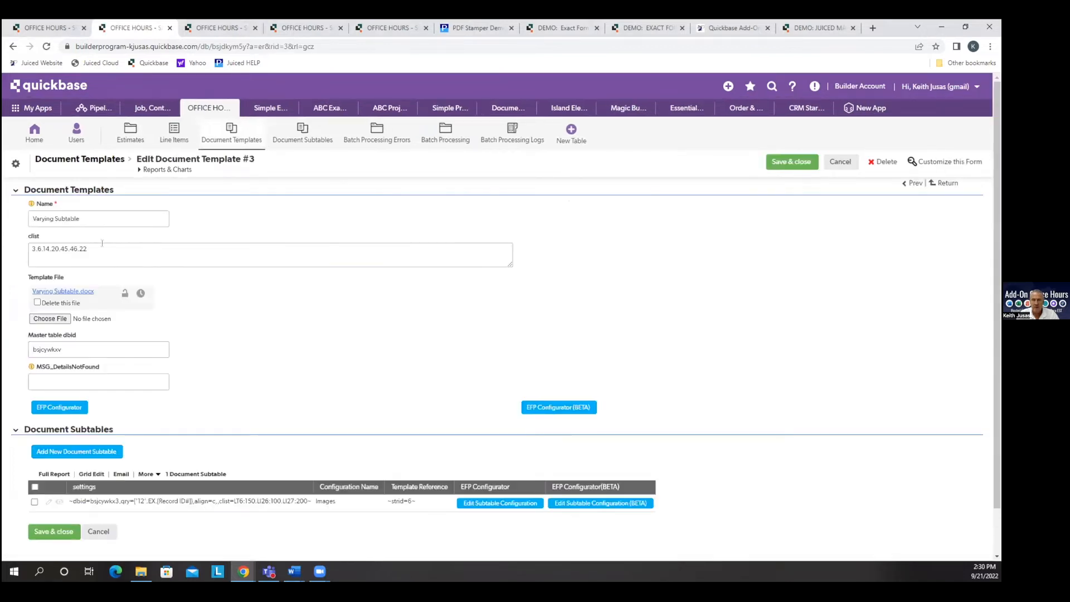
pyautogui.click(52, 321)
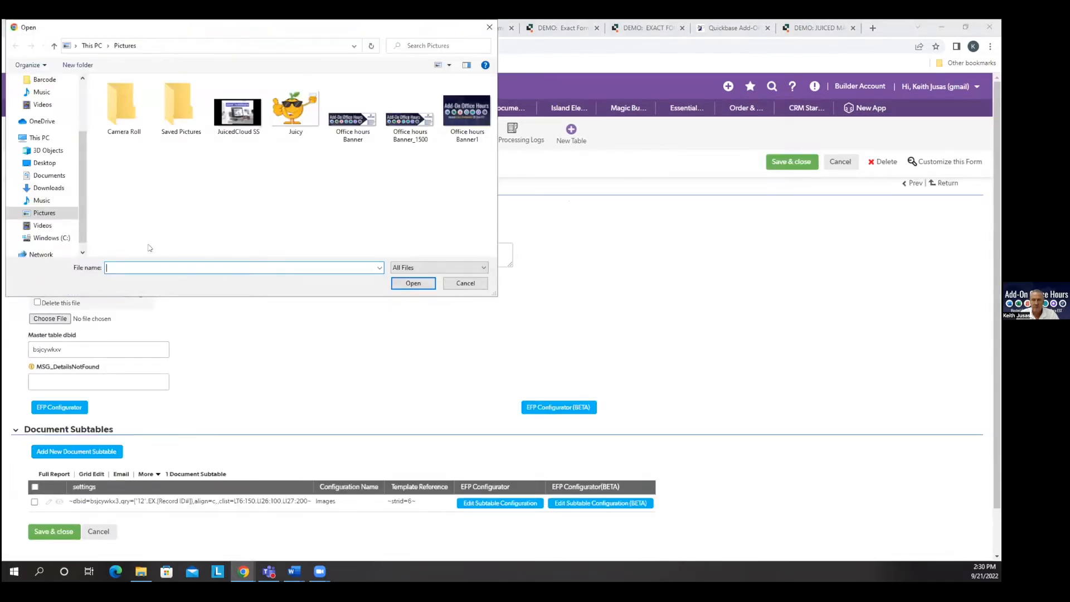
pyautogui.scroll(3, 79, 154)
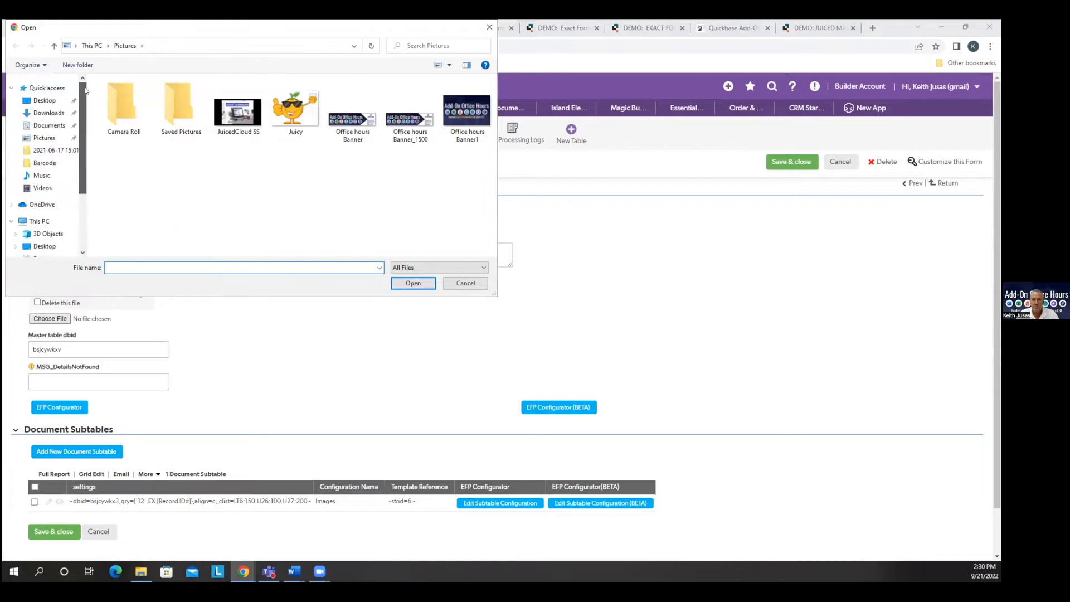
pyautogui.click(48, 112)
pyautogui.doubleClick(125, 112)
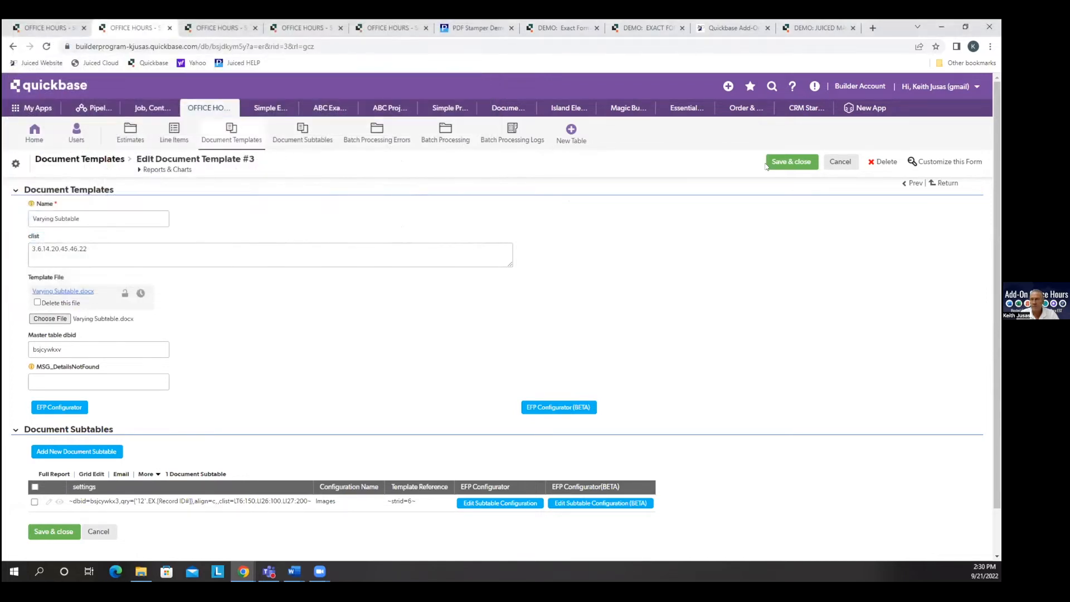
pyautogui.click(791, 161)
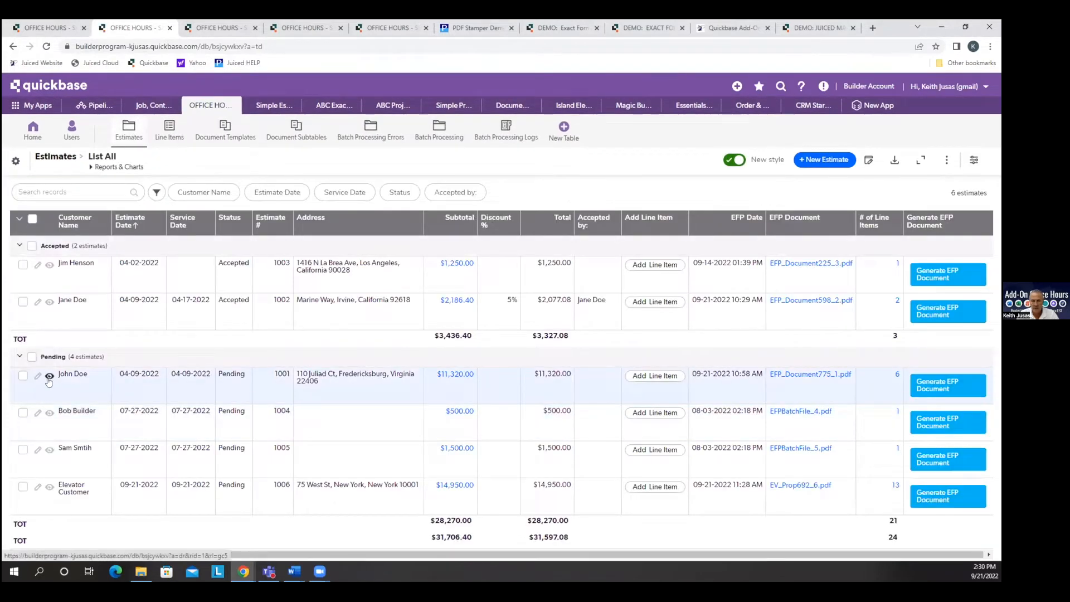
# - Open the first pending estimate, turn off Use TP3 in its Exact Forms Plus section, and save it
pyautogui.click(50, 375)
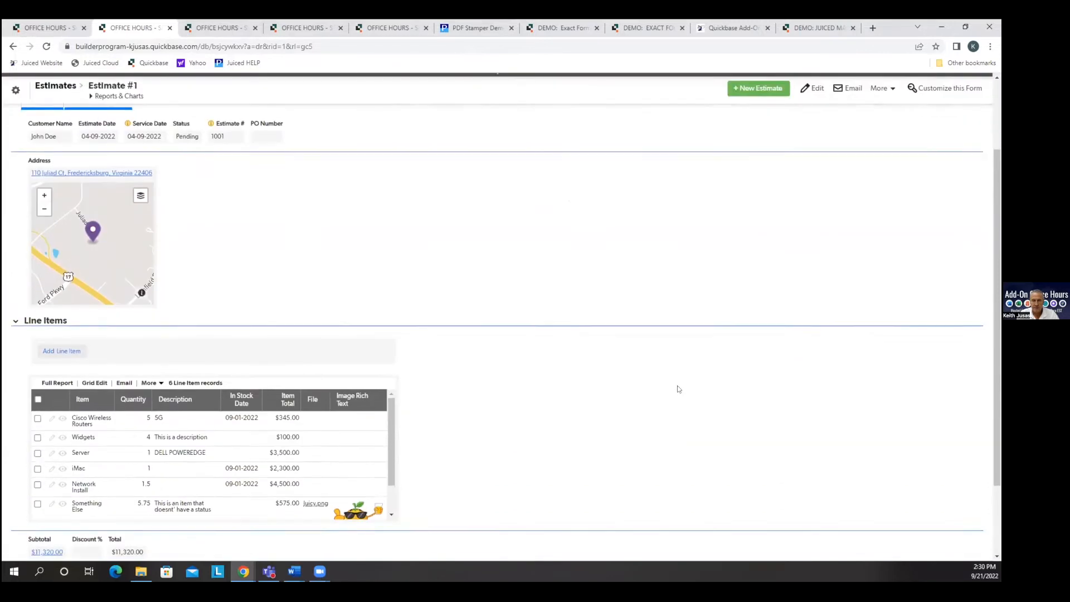
pyautogui.click(98, 199)
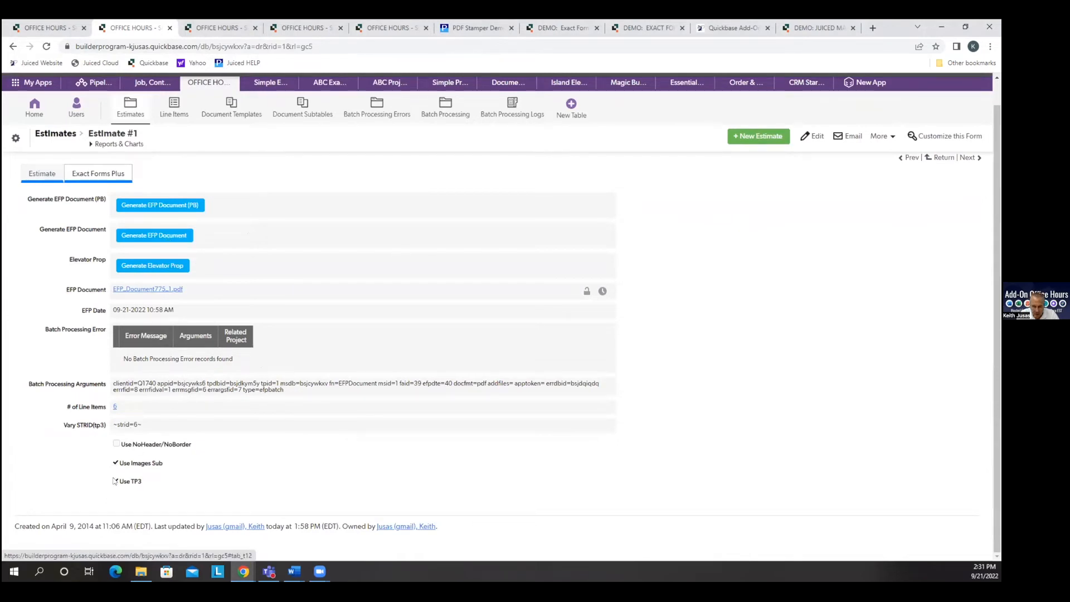
pyautogui.click(813, 137)
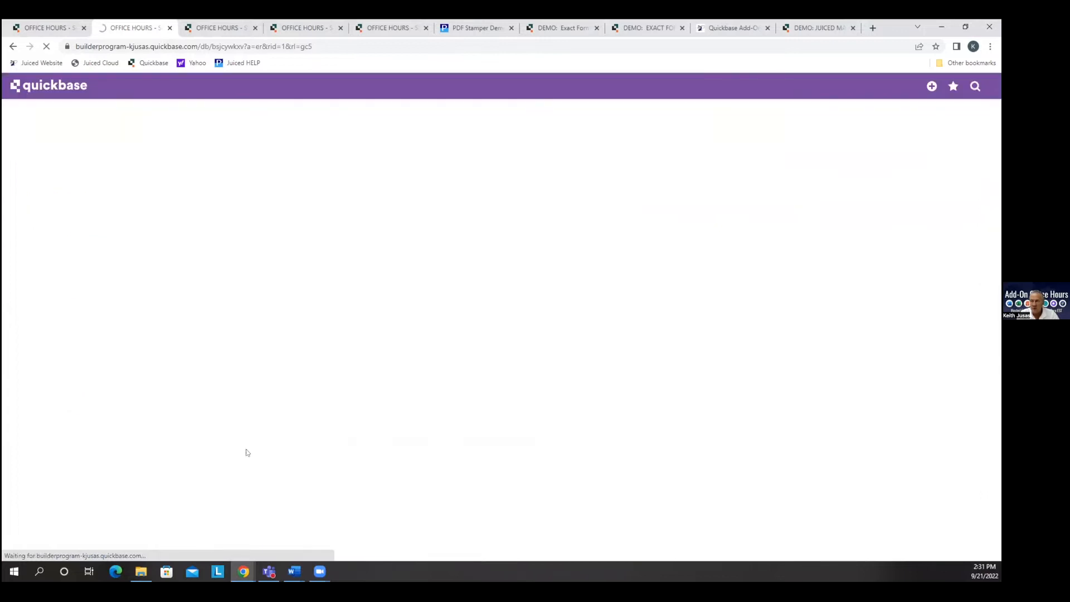
pyautogui.click(120, 504)
pyautogui.click(146, 528)
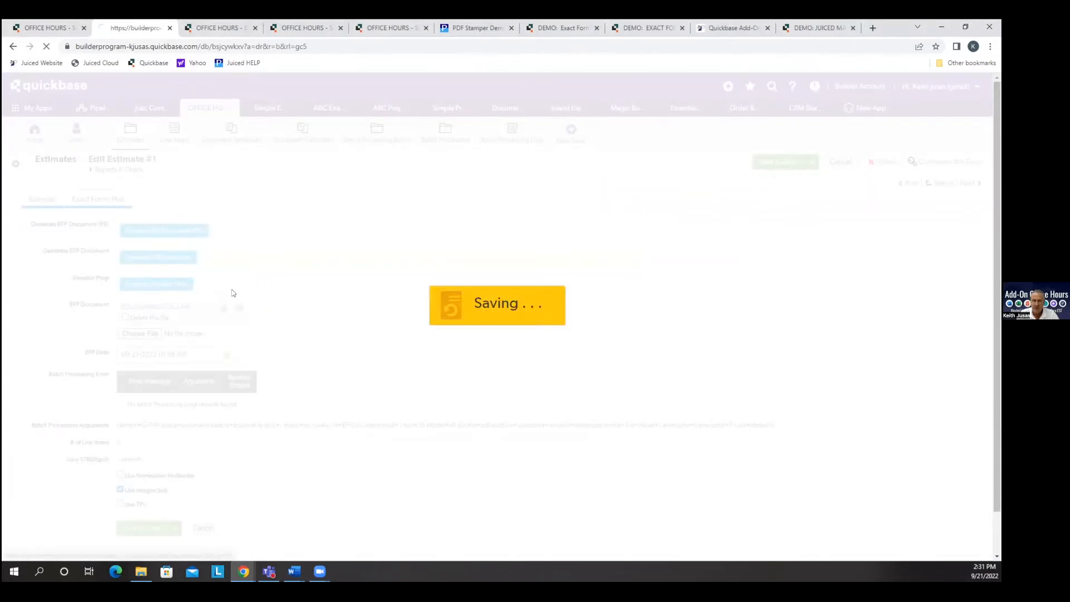
# - Generate the EFP document for Estimate #1 to review its subtables, close the preview, and open the document templates list
pyautogui.click(180, 260)
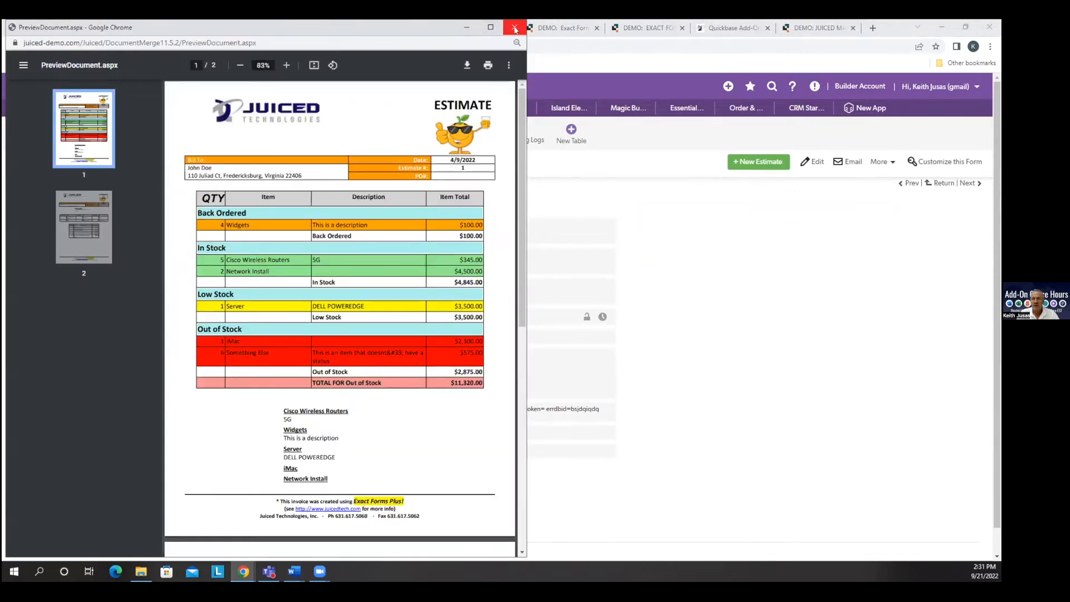
pyautogui.click(514, 28)
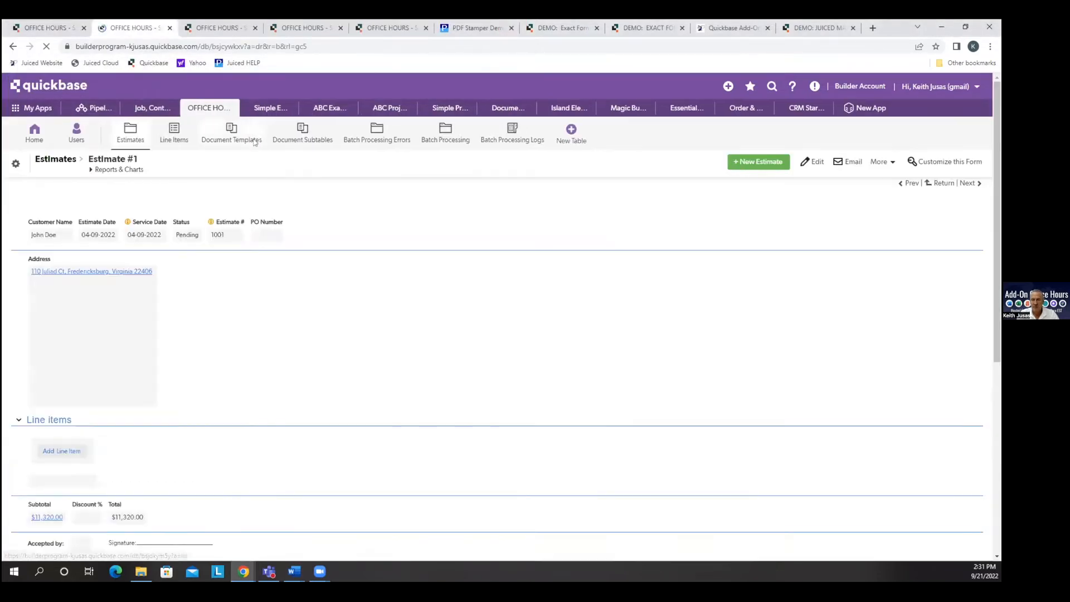
pyautogui.click(254, 140)
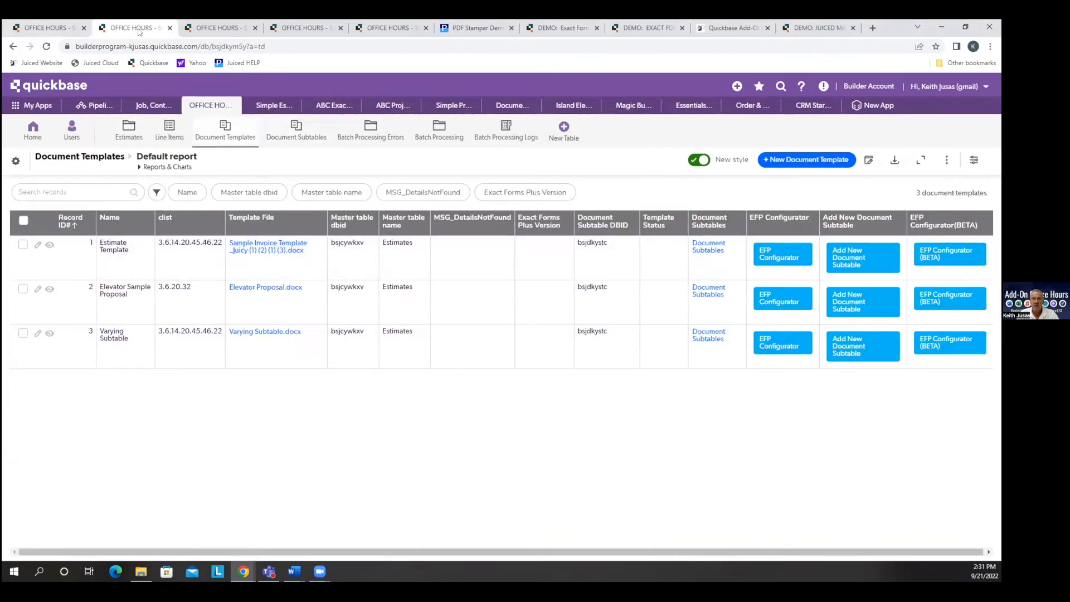
# - Turn on Use TP3 in the Elevator Customer estimate's Exact Forms Plus section and save the estimate
pyautogui.click(41, 30)
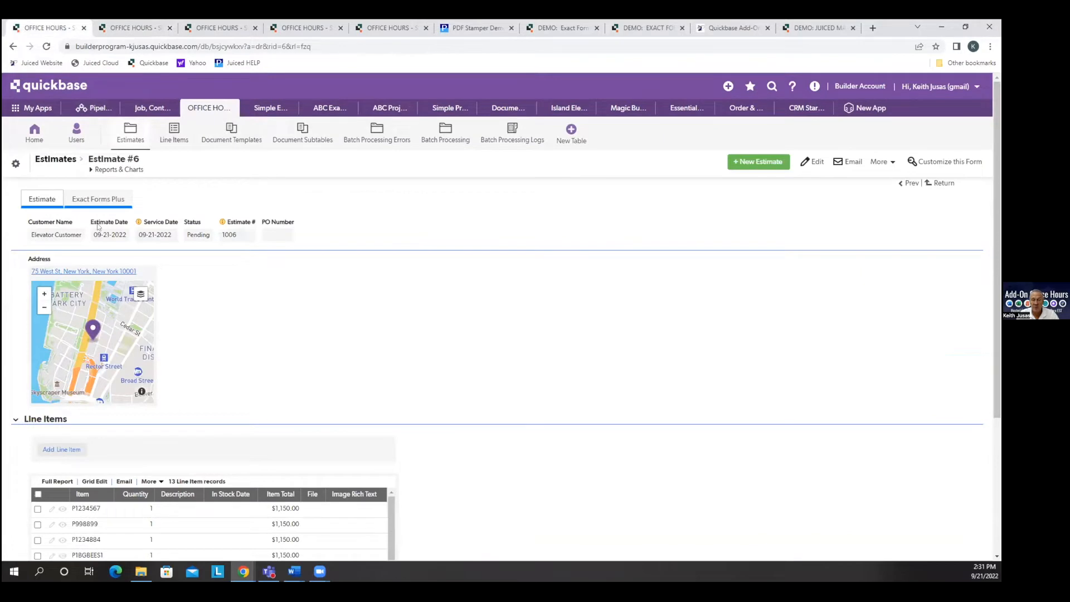
pyautogui.click(98, 199)
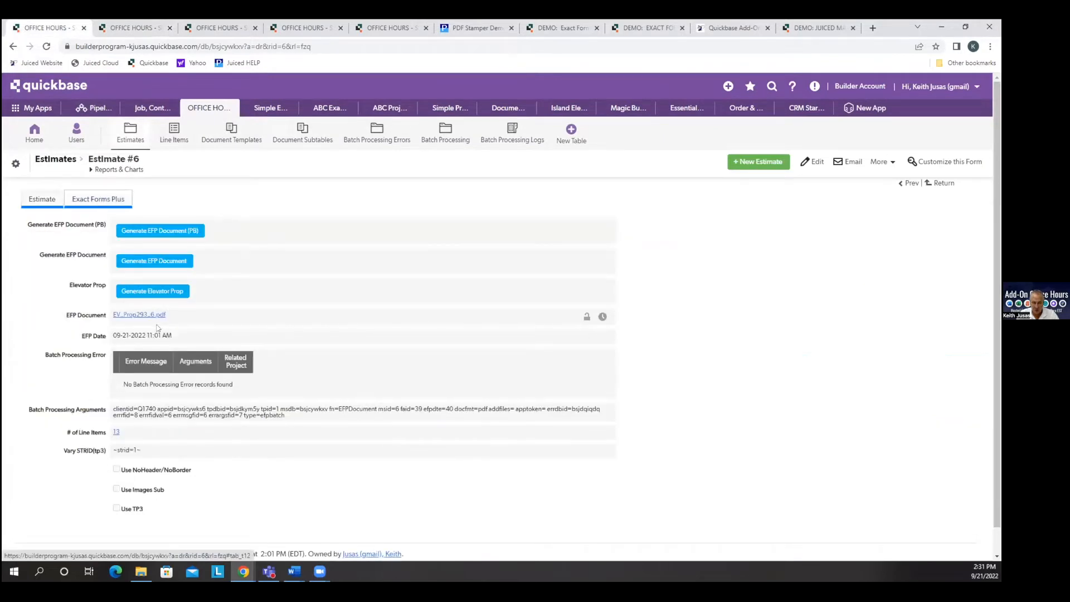
pyautogui.click(805, 162)
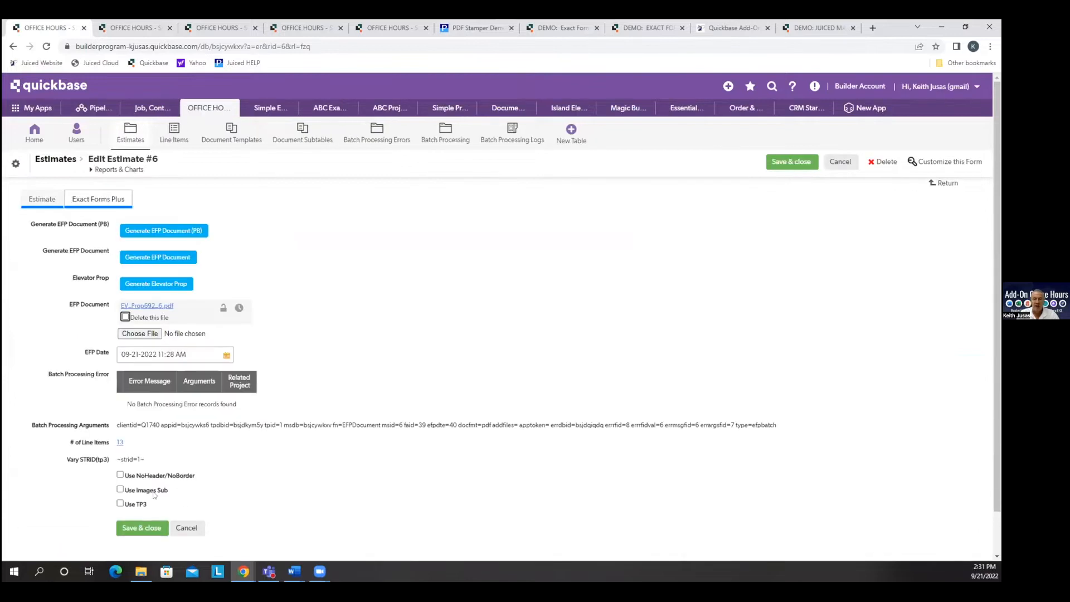
pyautogui.click(121, 503)
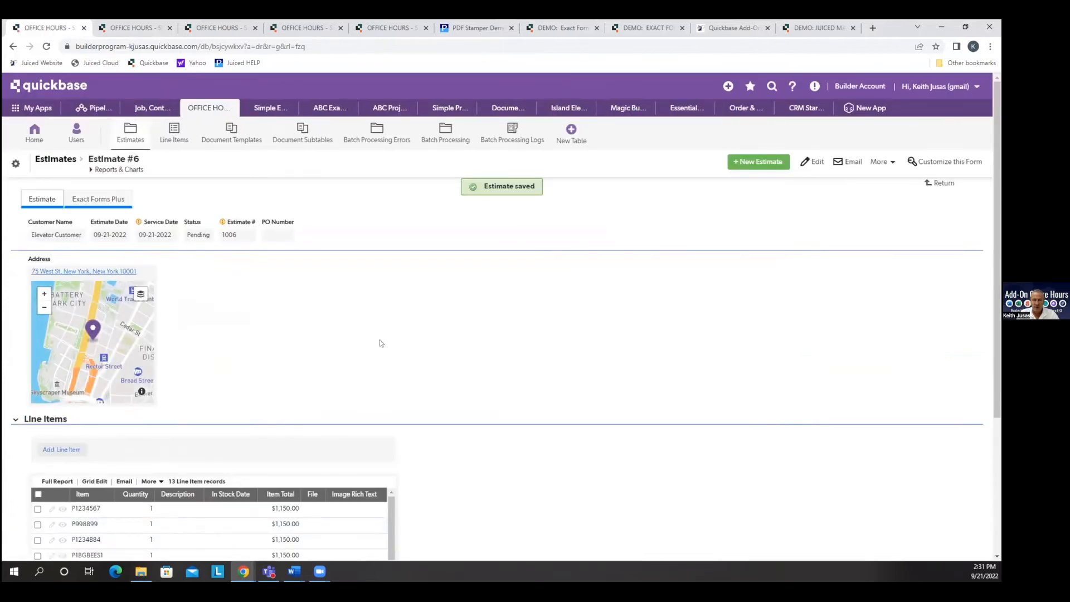
# - Generate the Elevator Customer's EFP document, review the varying subtable beside the estimate's STRID value, and close the preview
pyautogui.click(123, 201)
pyautogui.click(154, 260)
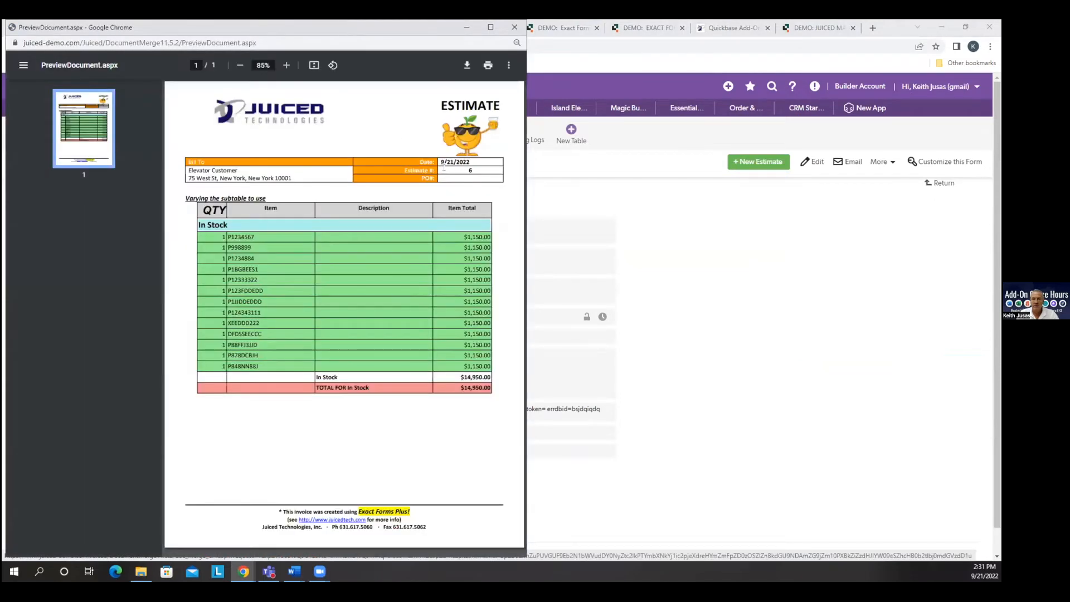
pyautogui.moveTo(470, 161); pyautogui.dragTo(441, 159)
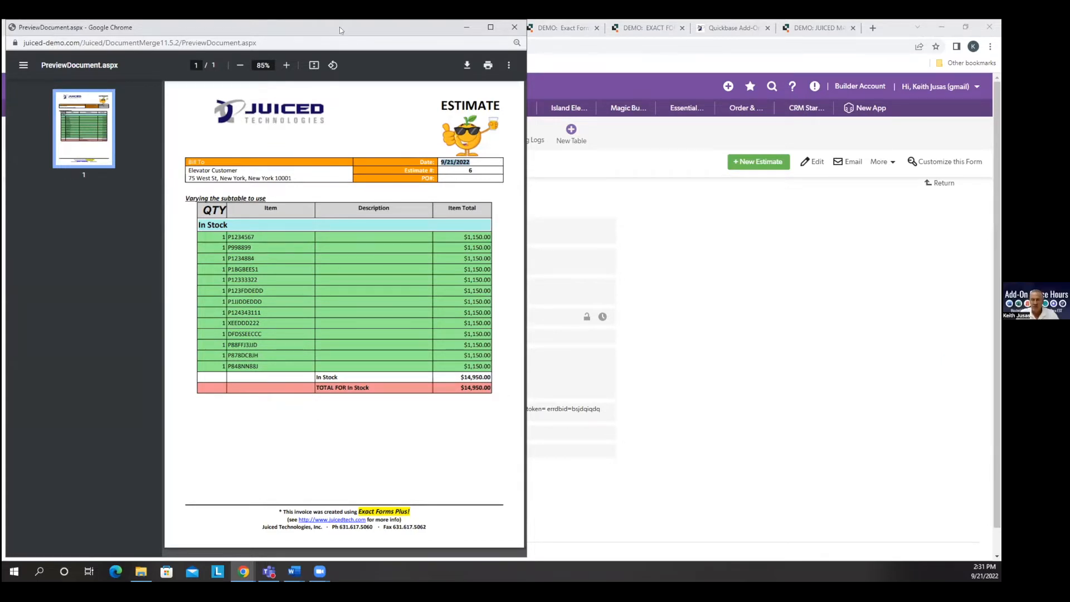
pyautogui.moveTo(340, 27); pyautogui.dragTo(485, 39)
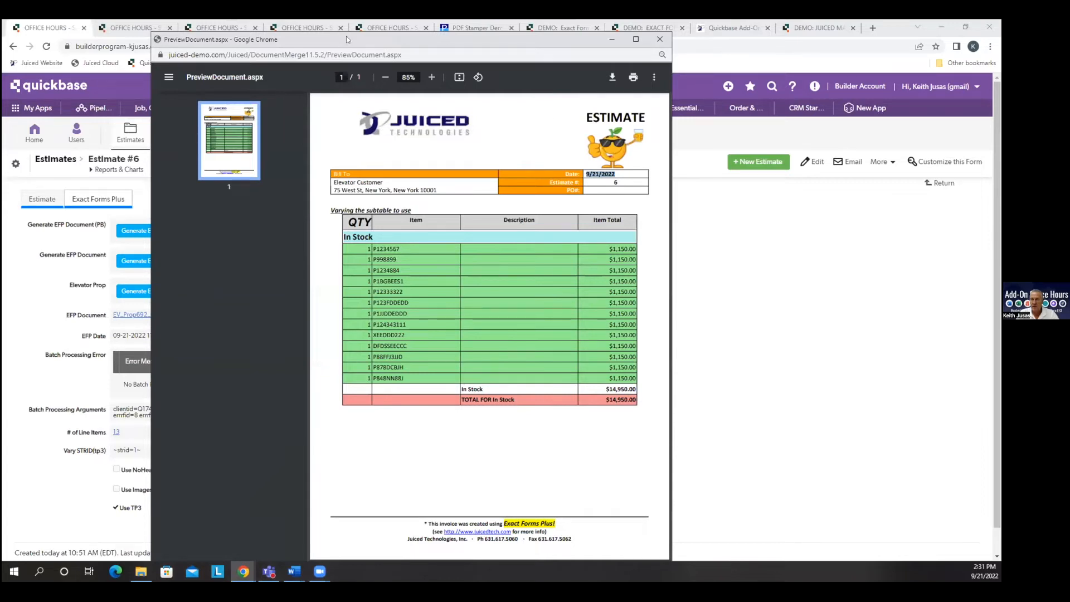
pyautogui.moveTo(346, 36); pyautogui.dragTo(277, 85)
pyautogui.click(589, 89)
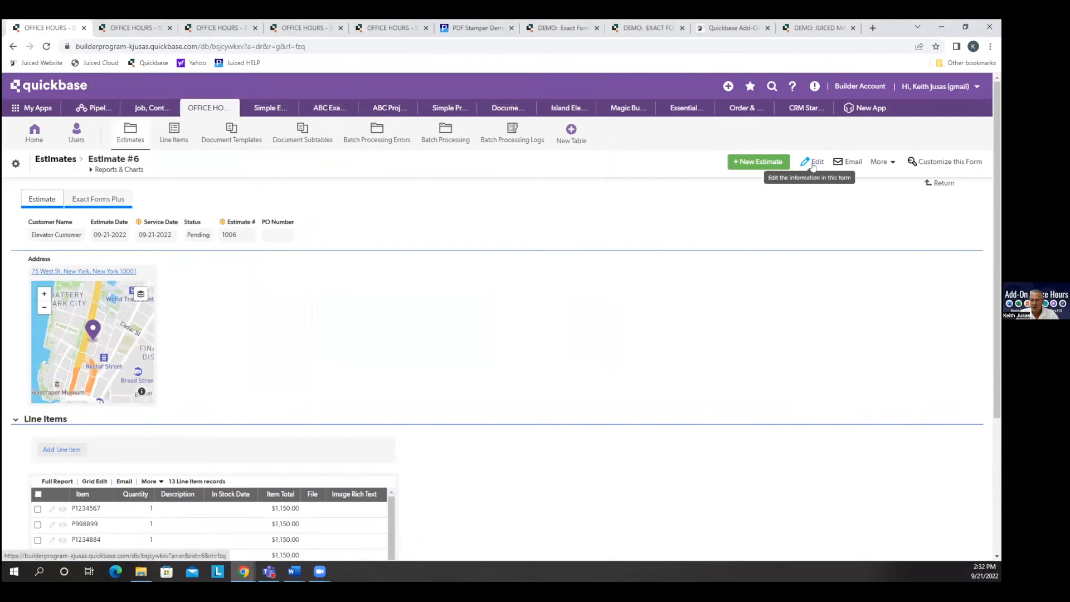
# - Turn on Use NoHeader/NoBorder for the Elevator Customer estimate so Vary STRID uses ~strid=2~, and save it
pyautogui.click(812, 166)
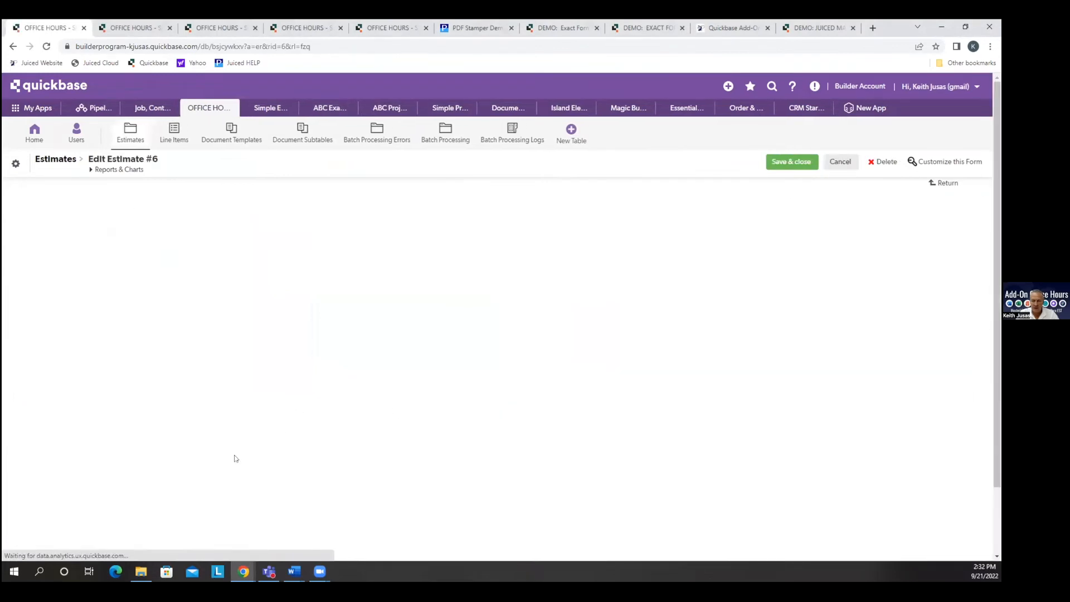
pyautogui.scroll(-3, 502, 438)
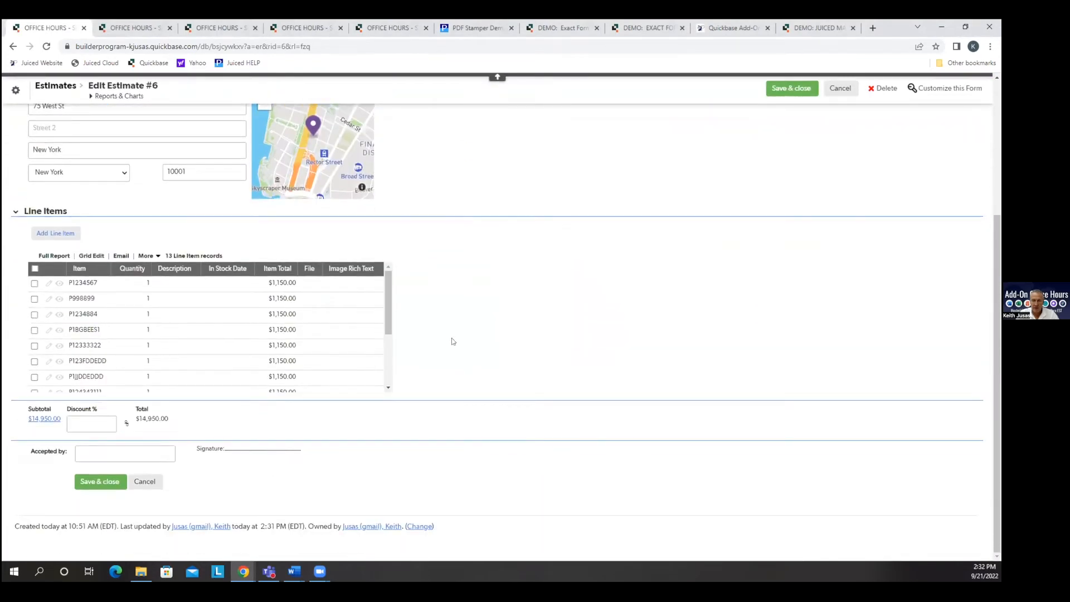
pyautogui.scroll(5, 518, 342)
pyautogui.click(86, 197)
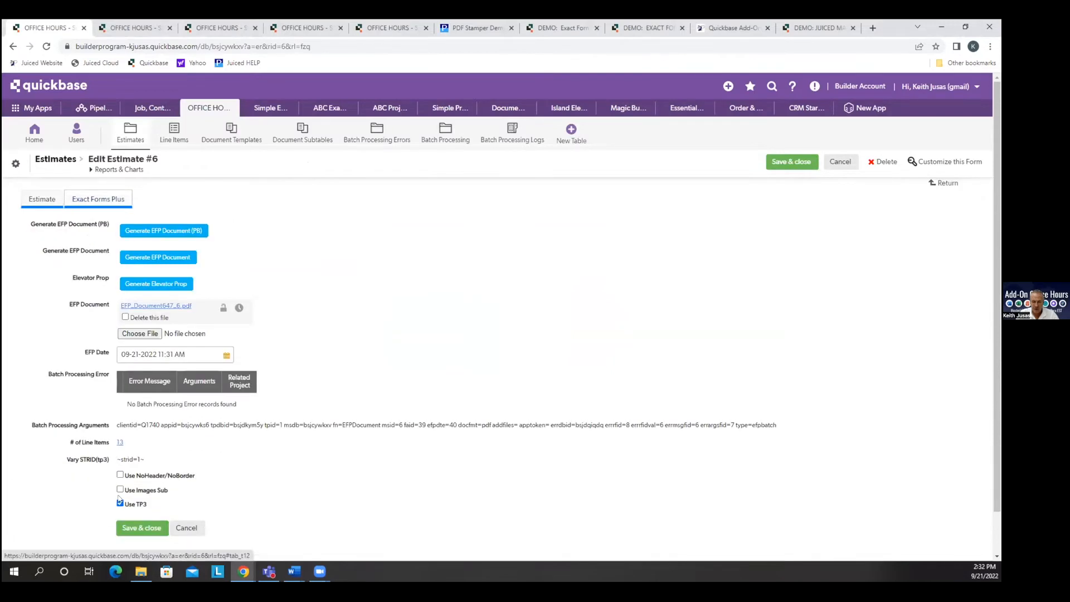
pyautogui.click(121, 475)
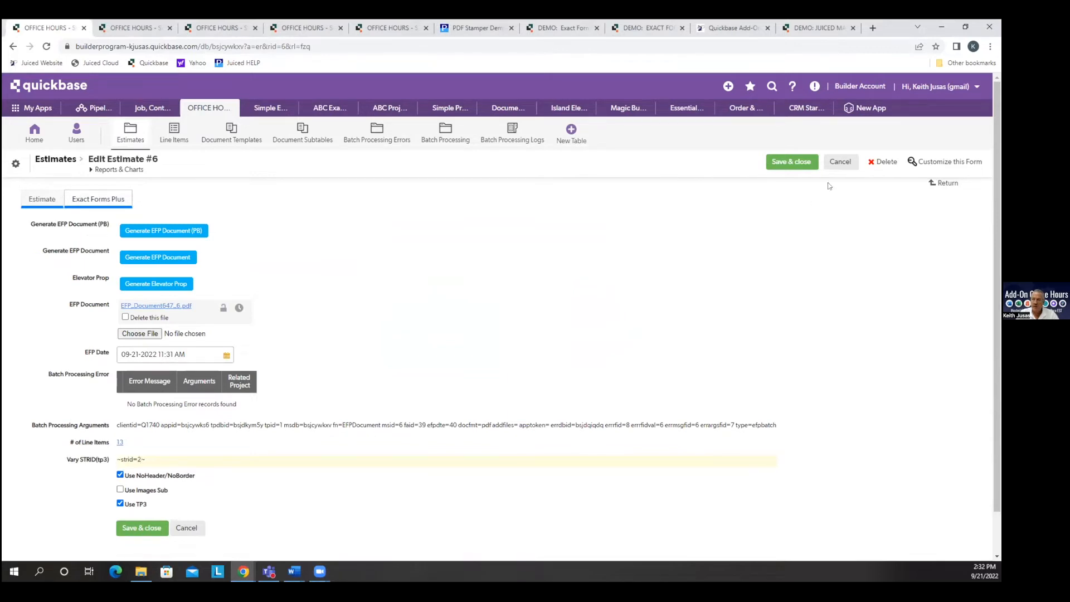
pyautogui.click(795, 160)
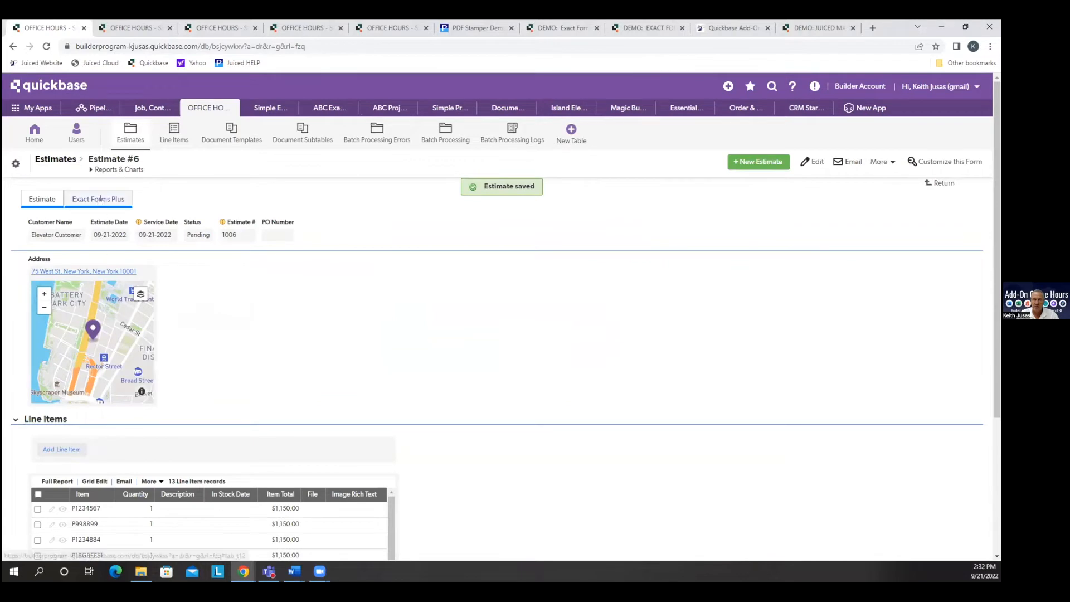
# - Generate the EFP document for the Elevator Customer estimate using ~strid=2~, review the resulting subtable, and close the preview
pyautogui.click(101, 202)
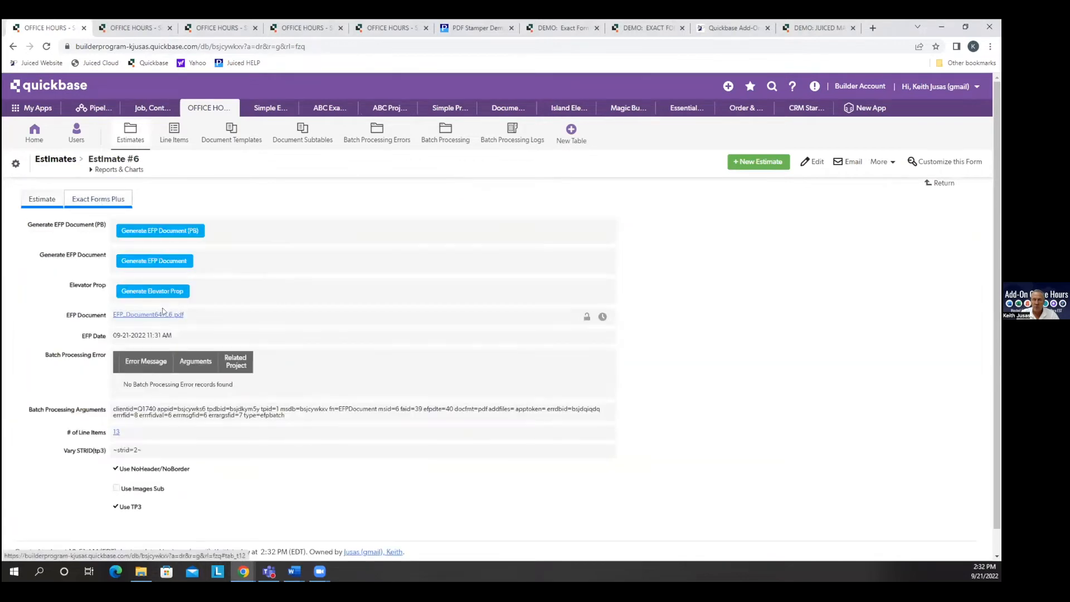
pyautogui.click(158, 263)
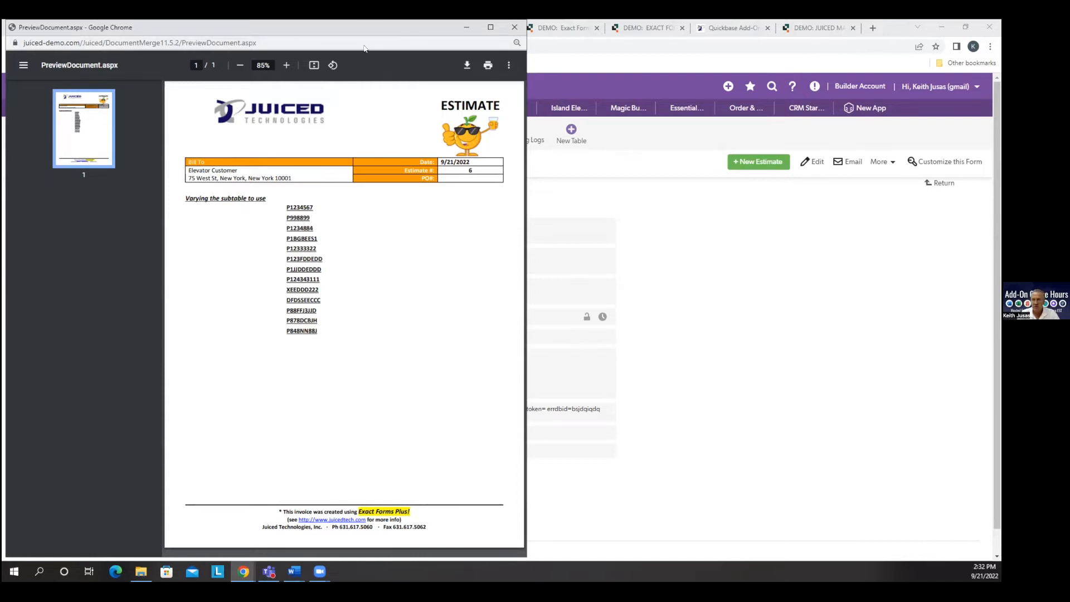
pyautogui.moveTo(386, 28); pyautogui.dragTo(373, 47)
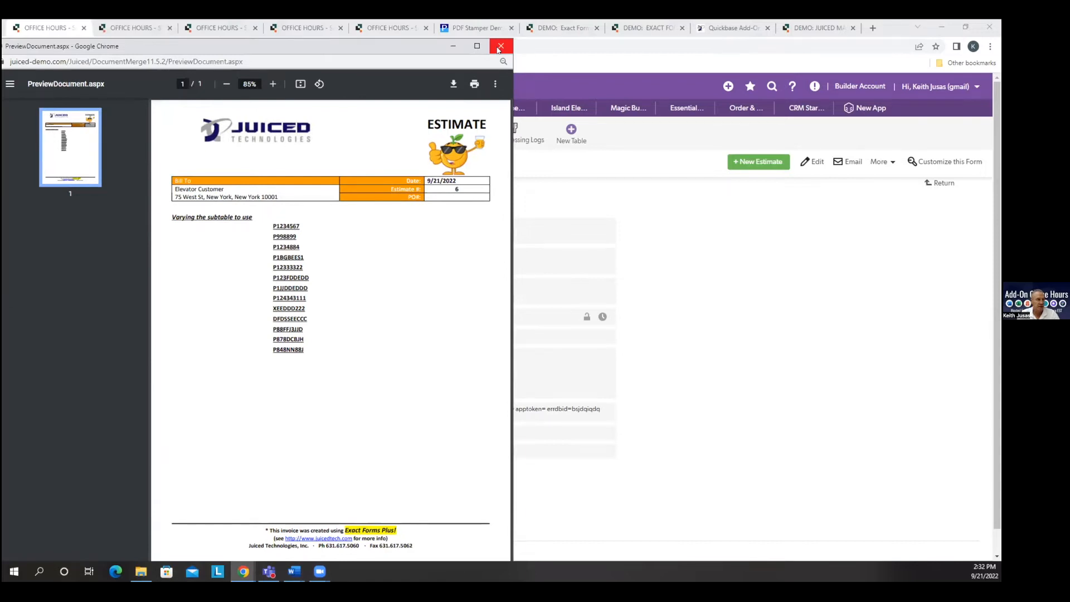
pyautogui.click(500, 47)
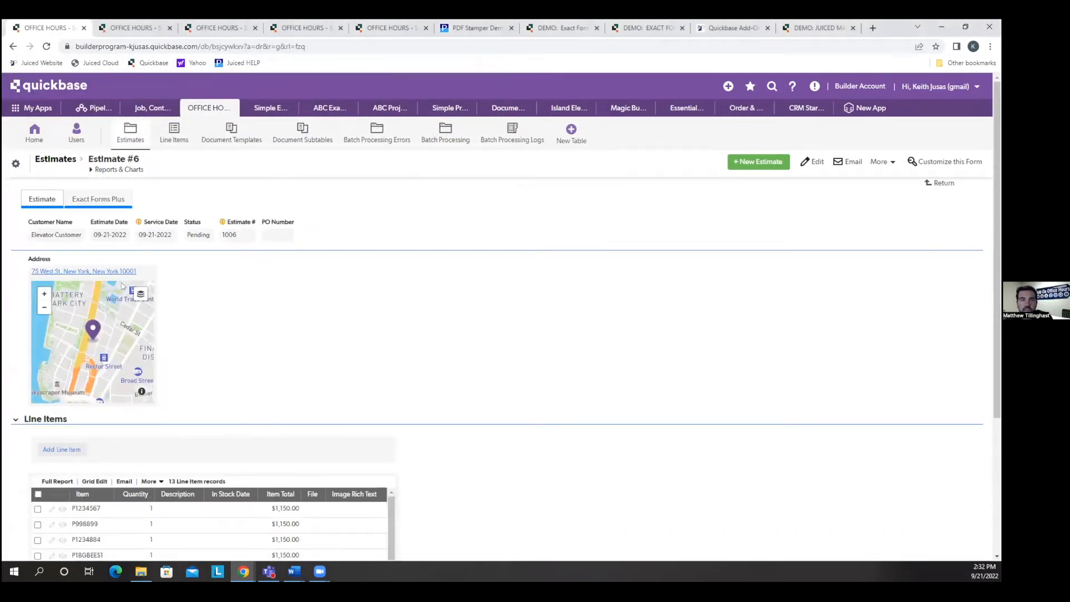
# - Open the Vary STRID(tp3) field's properties from the estimate, examine its If formula, and leave without saving
pyautogui.click(81, 200)
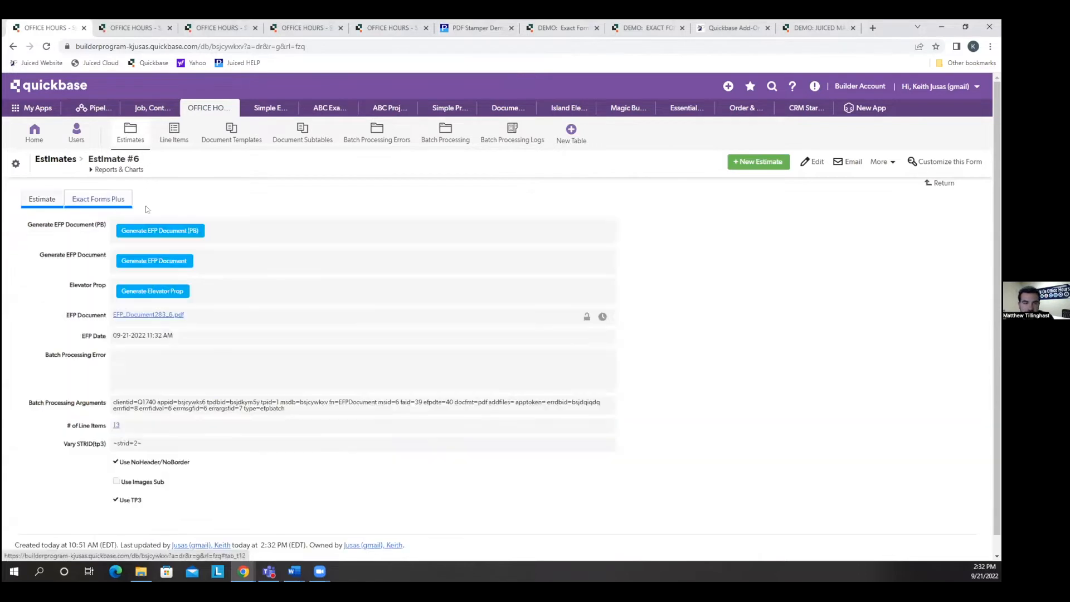
pyautogui.scroll(-1, 852, 419)
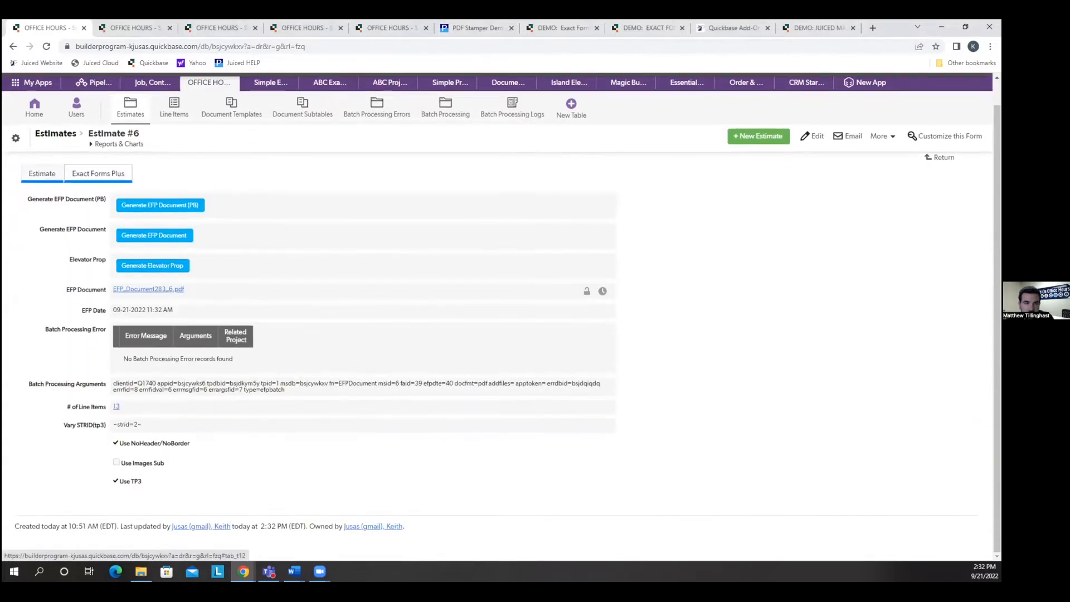
pyautogui.rightClick(89, 425)
pyautogui.click(158, 523)
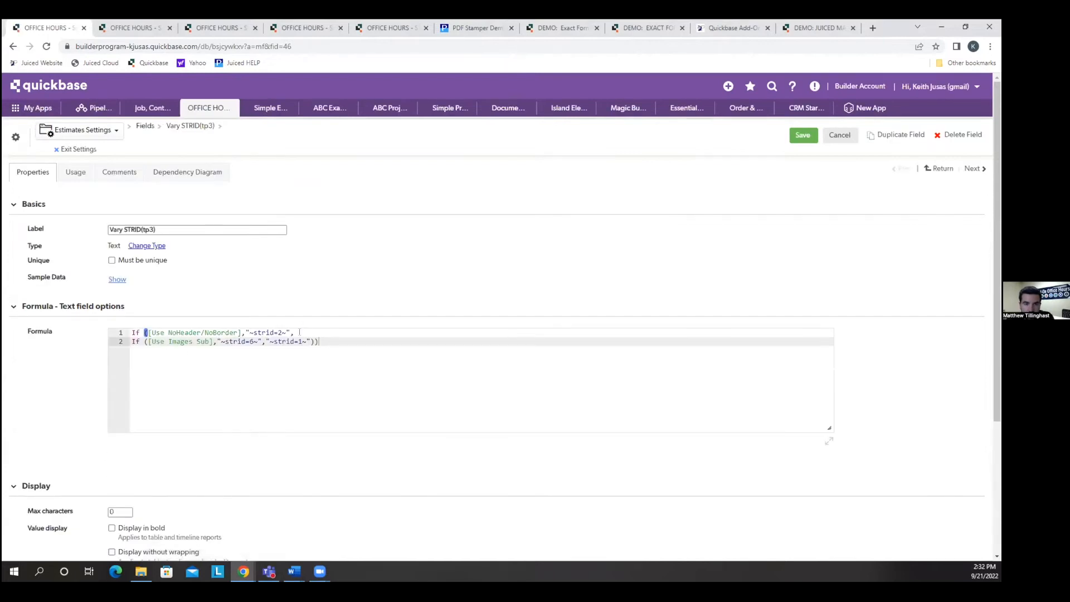
pyautogui.moveTo(299, 332); pyautogui.dragTo(131, 332)
pyautogui.moveTo(327, 341); pyautogui.dragTo(131, 332)
pyautogui.click(209, 373)
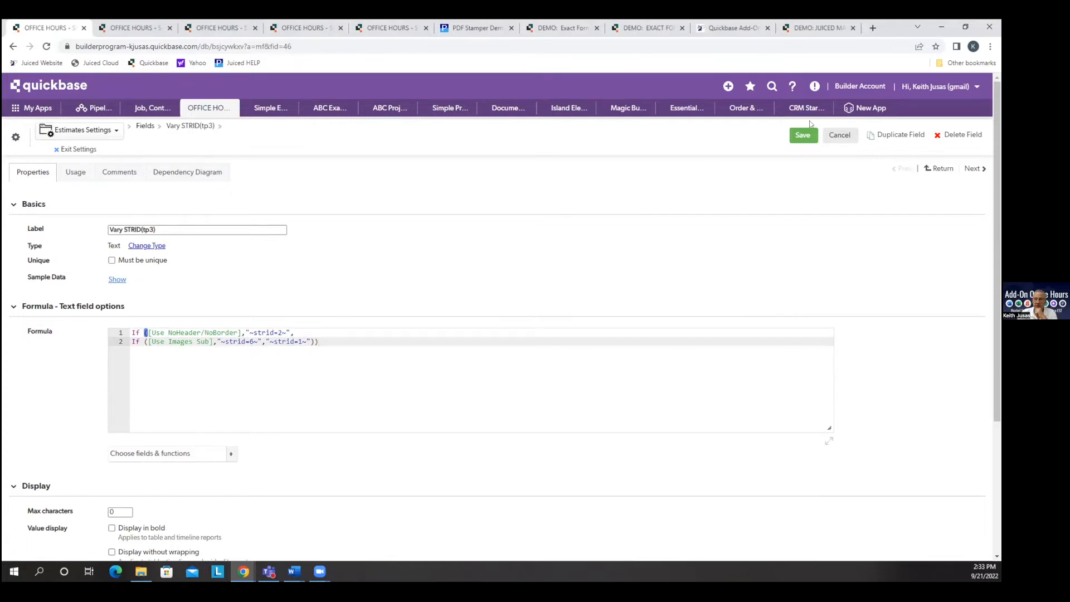
pyautogui.click(840, 136)
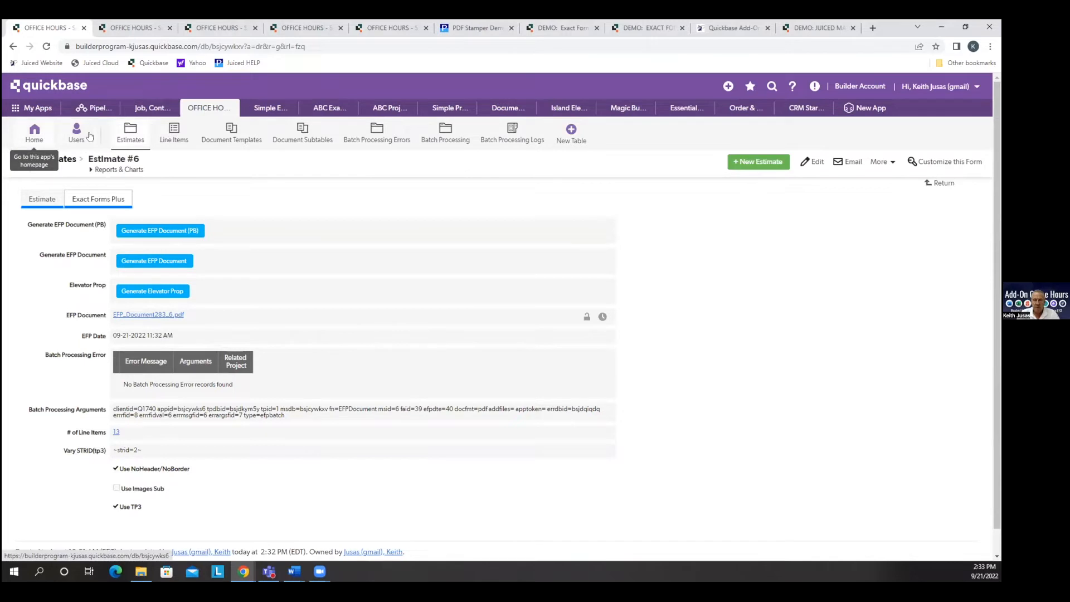
# - Open estimate 1001 from the estimates list and view its Cisco Wireless Routers line item
pyautogui.click(131, 134)
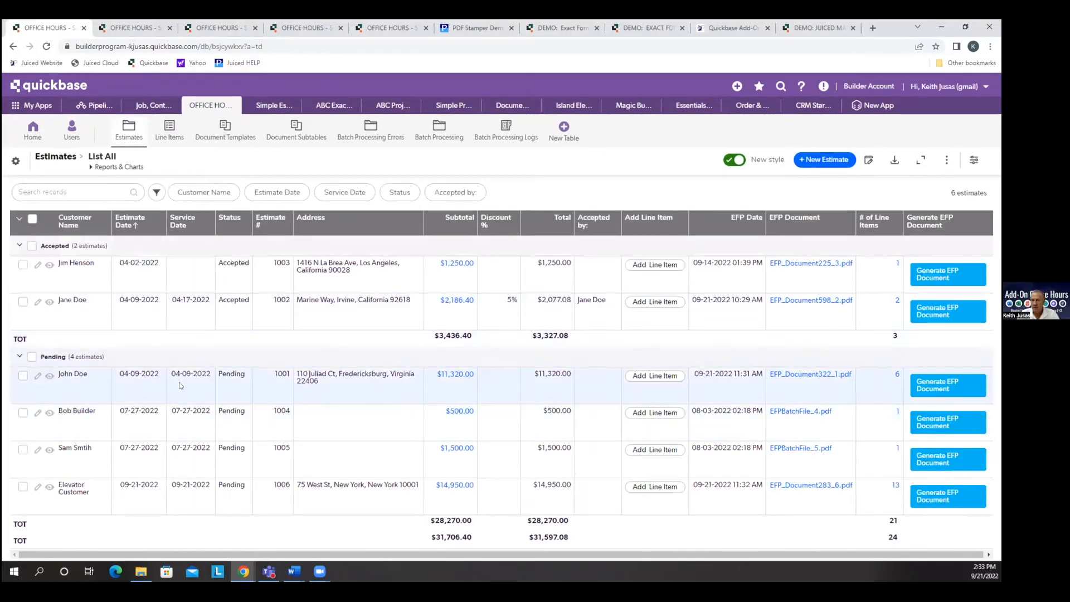
pyautogui.click(49, 377)
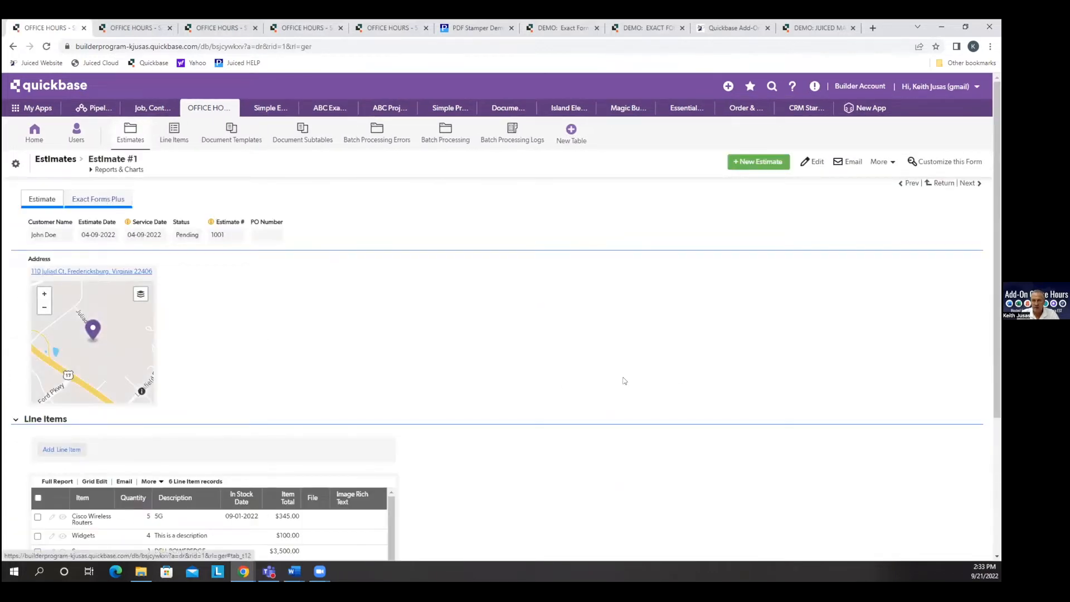
pyautogui.scroll(-3, 561, 406)
pyautogui.click(63, 363)
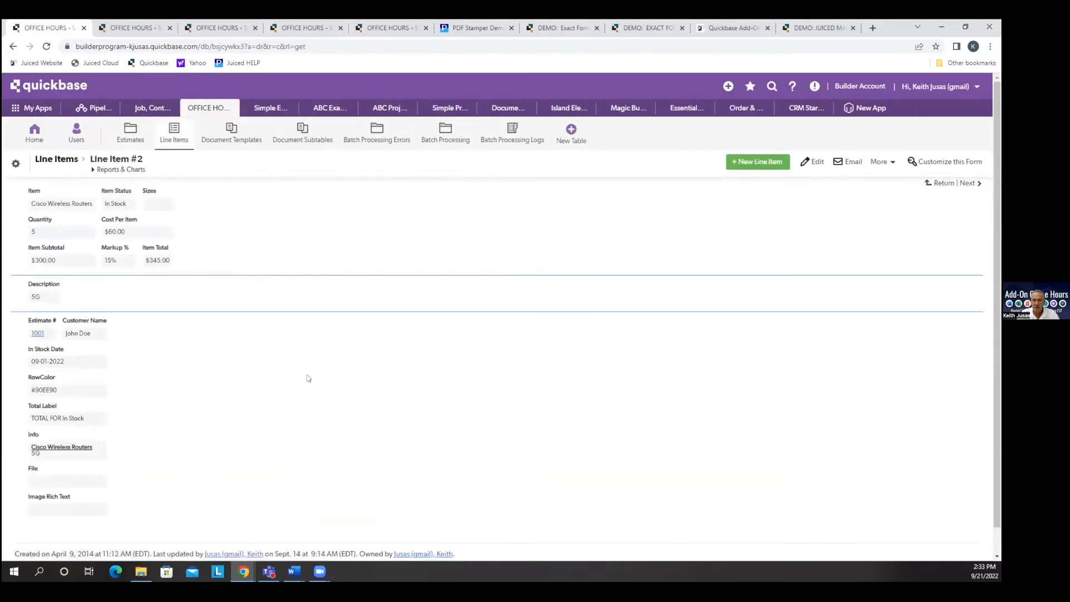
# - Open the Info field's properties from the Line Items list, examine its rich text formula, and exit the settings
pyautogui.click(183, 142)
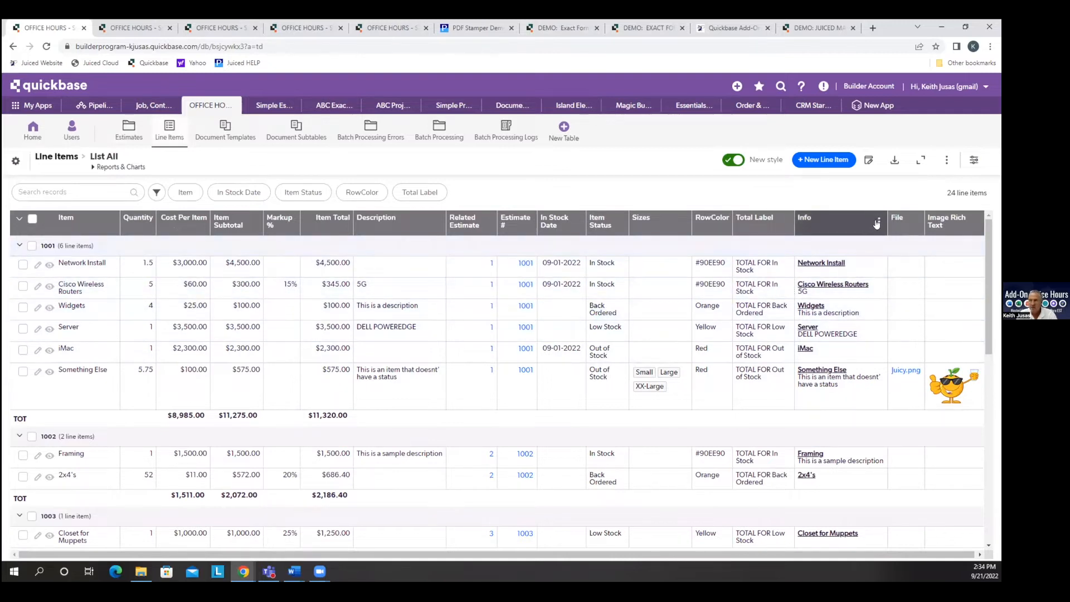
pyautogui.click(877, 224)
pyautogui.click(828, 323)
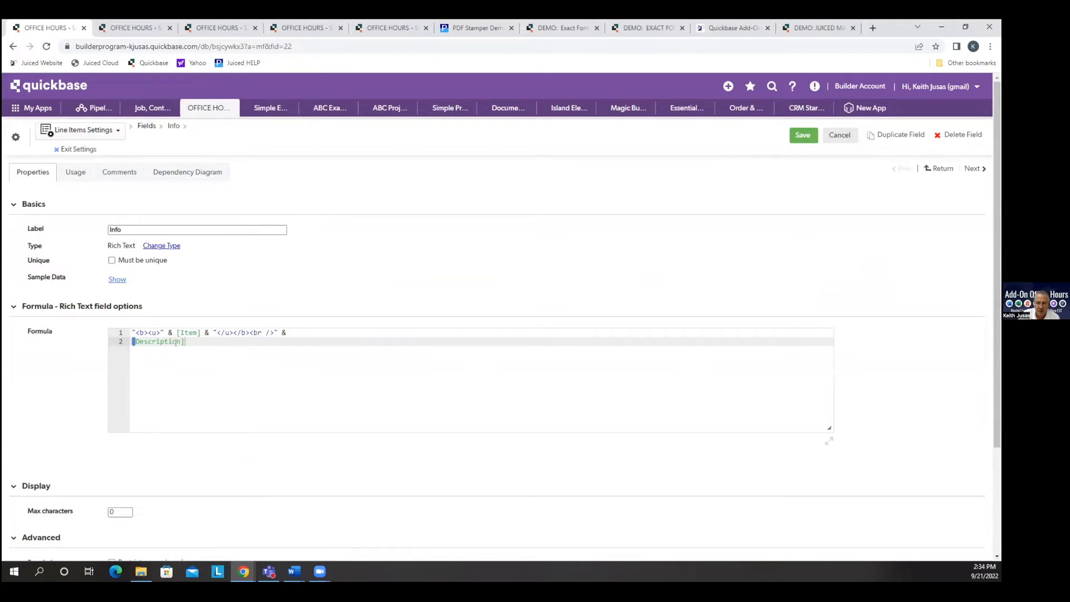
pyautogui.doubleClick(116, 229)
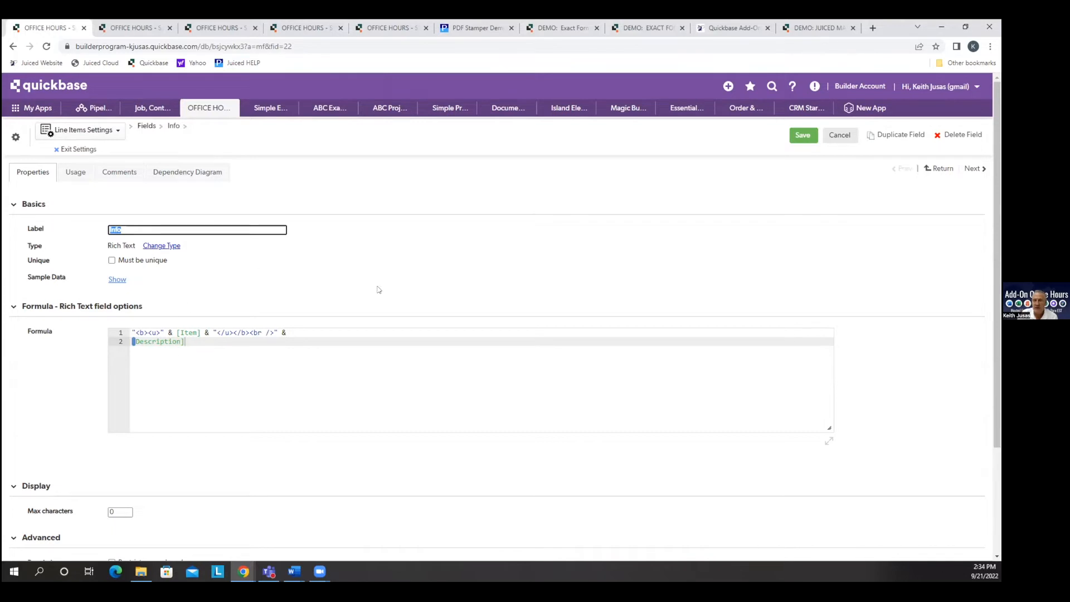
pyautogui.click(78, 148)
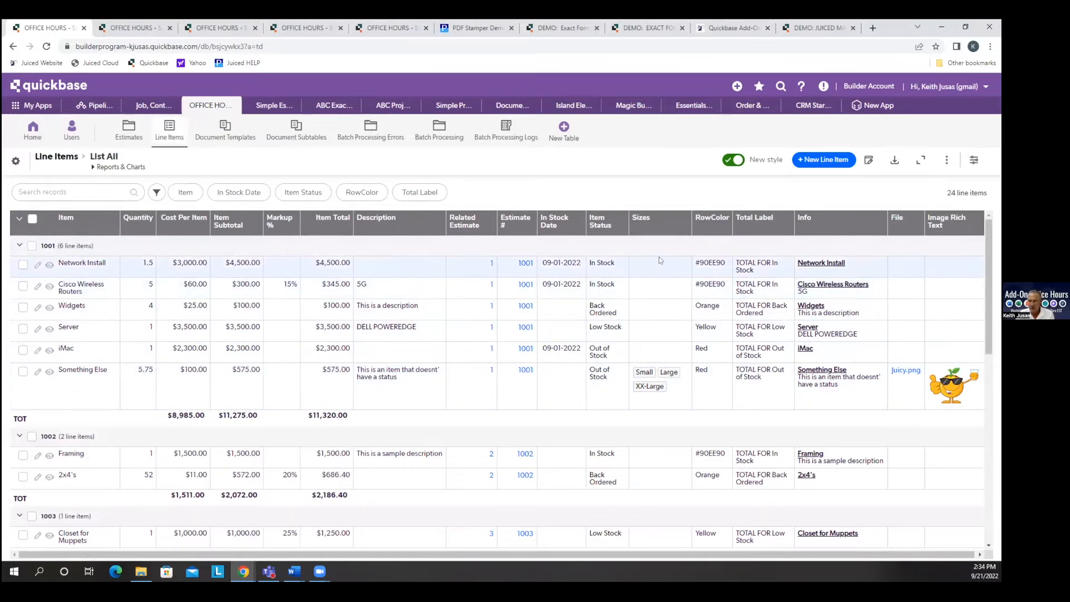
# - Check the document templates list, generate Estimate #1's EFP document, and highlight the Cisco Wireless Routers entry below its main table
pyautogui.click(513, 262)
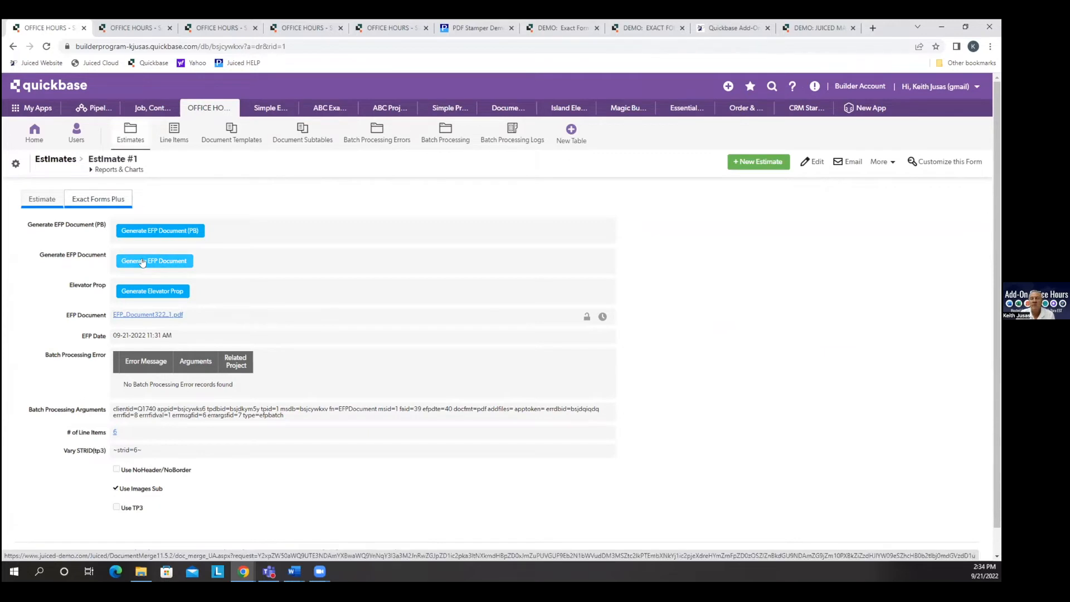
pyautogui.click(237, 139)
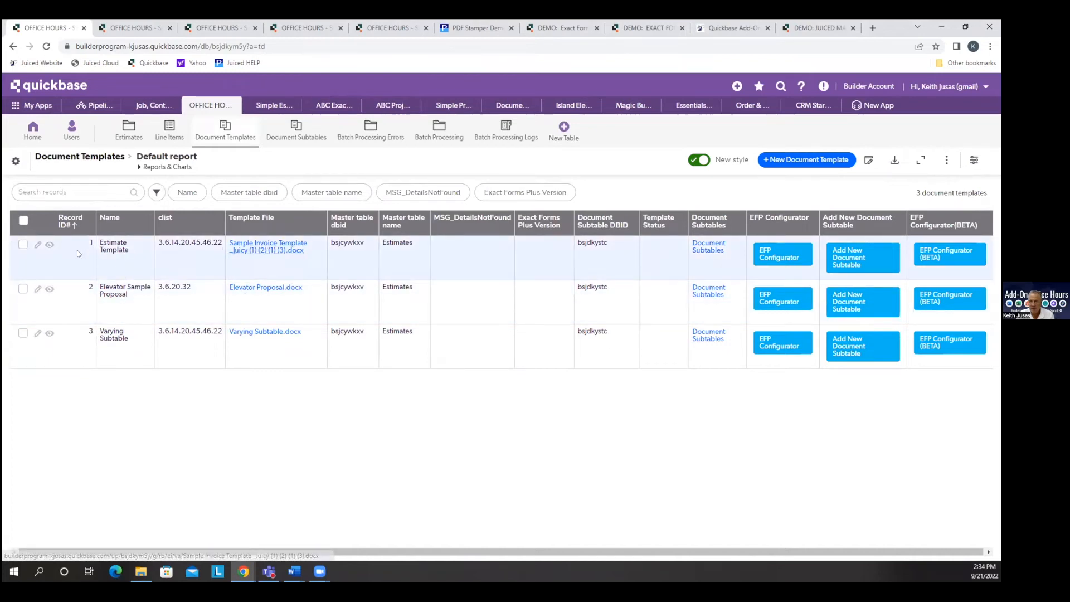
pyautogui.click(129, 137)
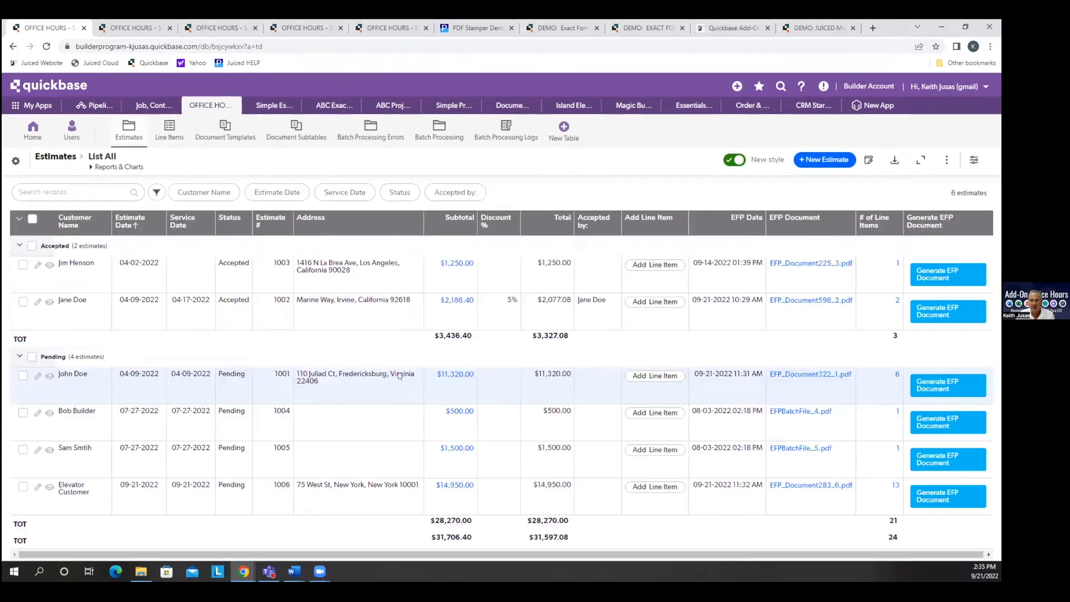
pyautogui.click(50, 375)
pyautogui.click(116, 199)
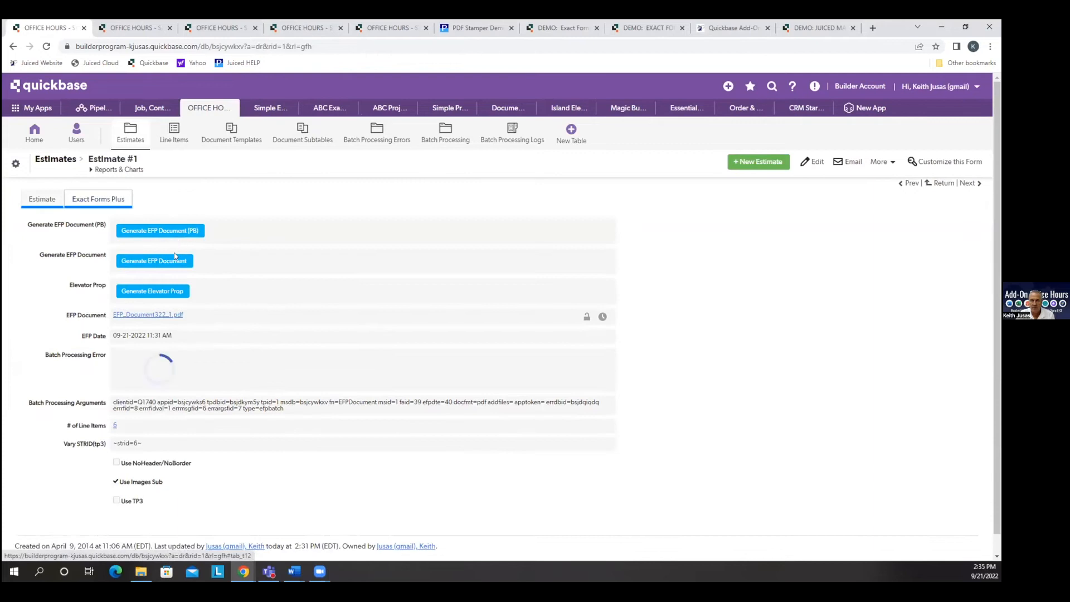
pyautogui.click(175, 262)
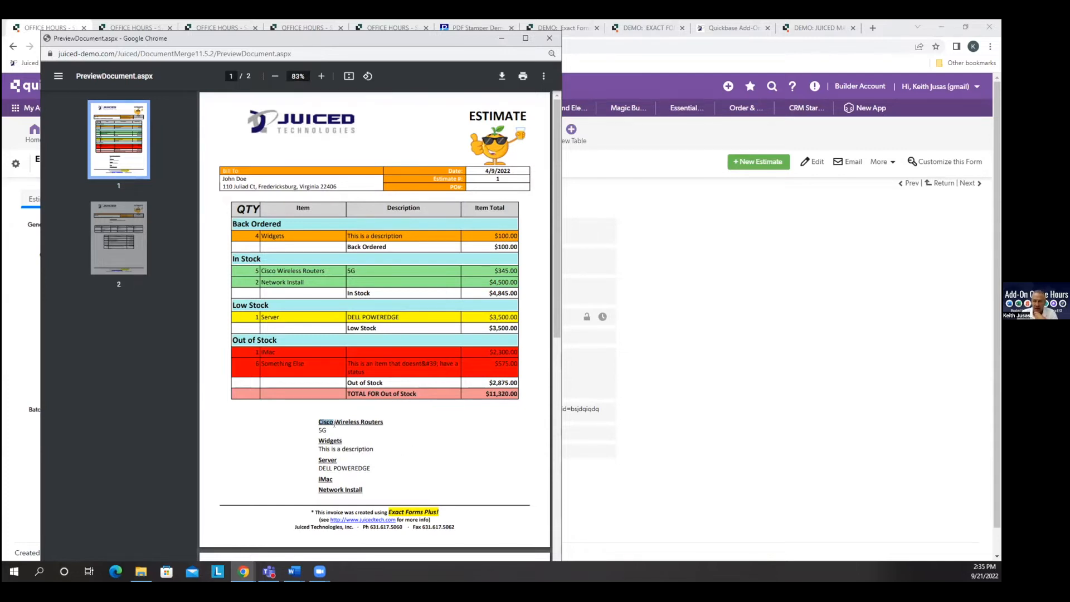
pyautogui.moveTo(319, 421); pyautogui.dragTo(326, 431)
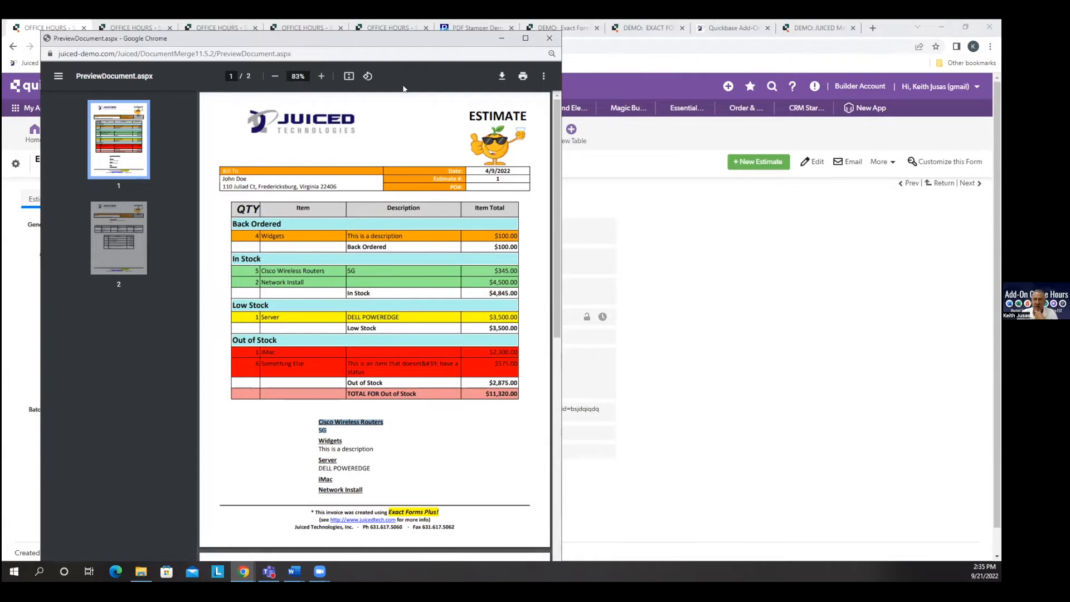
# - Compare the Line Items list's Info column with the generated document, and close the document preview
pyautogui.click(55, 28)
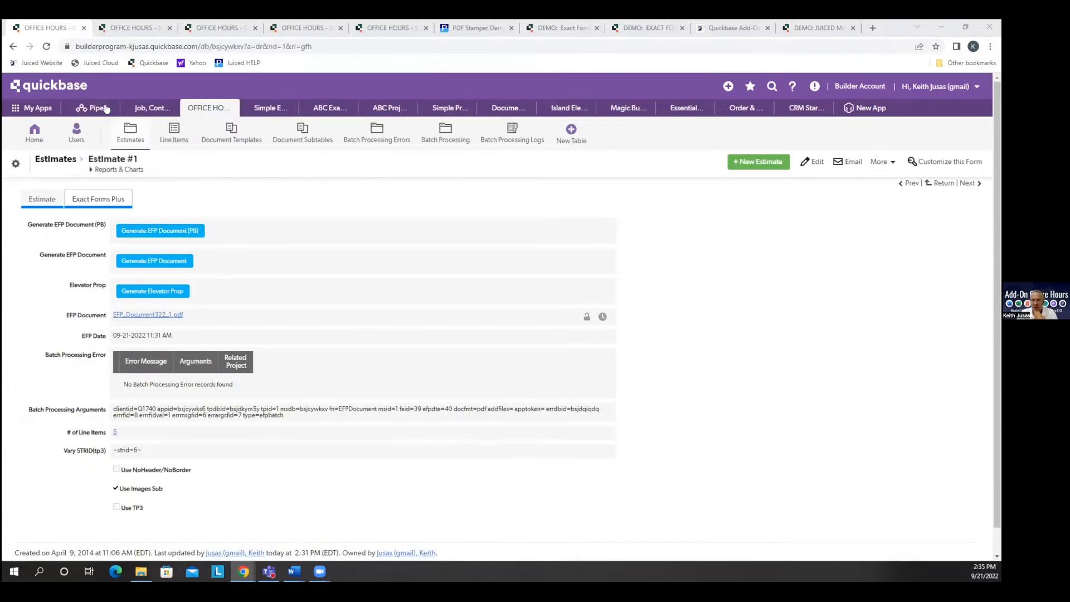
pyautogui.click(183, 138)
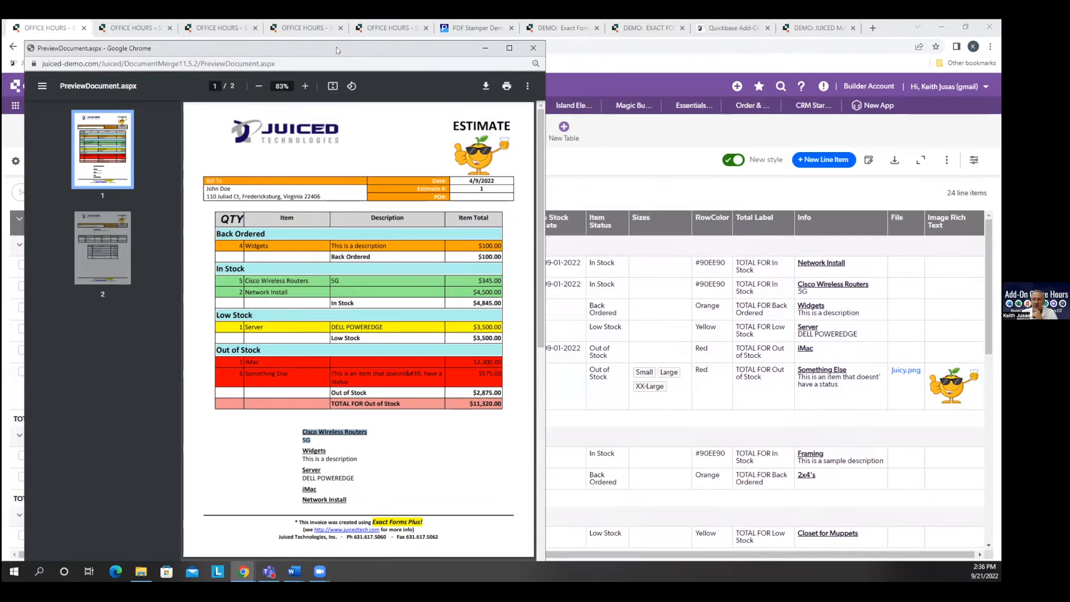
pyautogui.moveTo(336, 47); pyautogui.dragTo(324, 39)
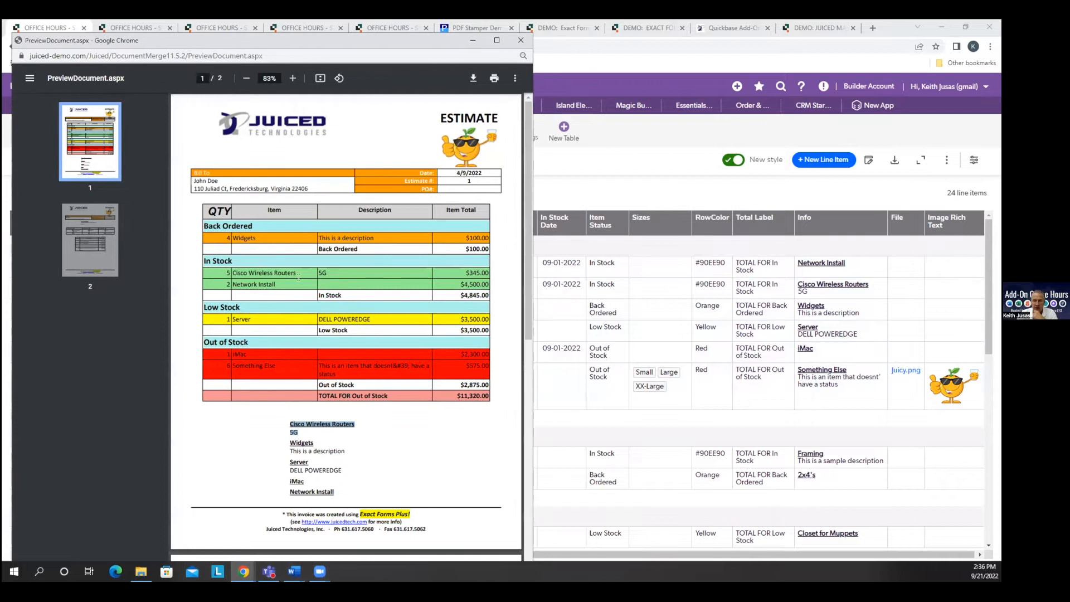
pyautogui.click(519, 40)
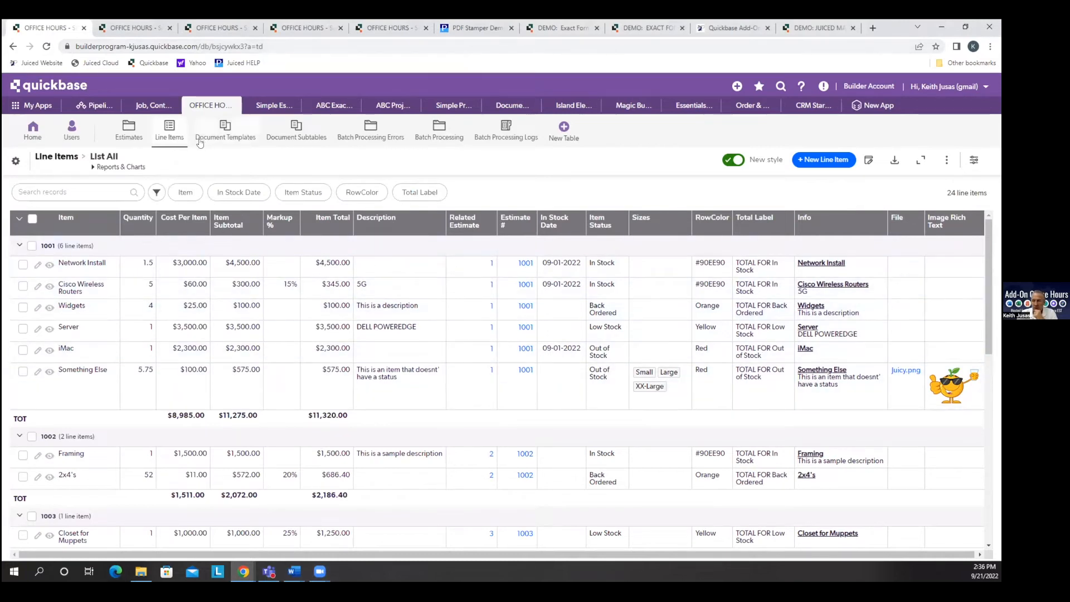
# - Generate the EFP document for estimate 1001 directly from the estimates list and review its group totals
pyautogui.click(128, 133)
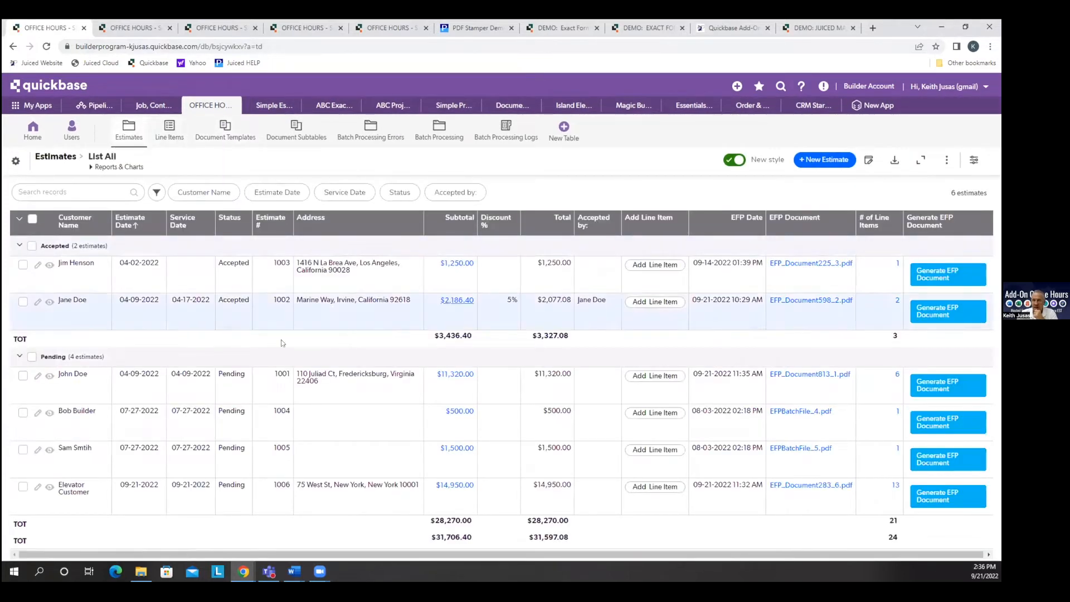
pyautogui.click(939, 388)
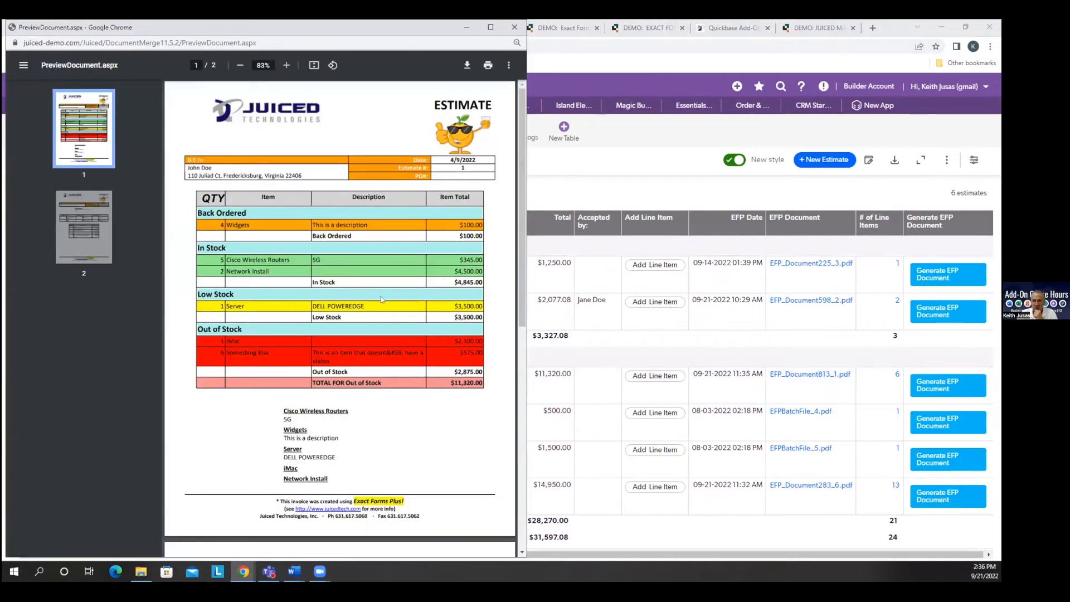
pyautogui.moveTo(337, 282); pyautogui.dragTo(310, 280)
pyautogui.click(308, 232)
# - Show the Line Items list behind the preview, highlight the "TOTAL FOR Out of Stock" label, and move the preview aside
pyautogui.click(514, 27)
pyautogui.click(174, 138)
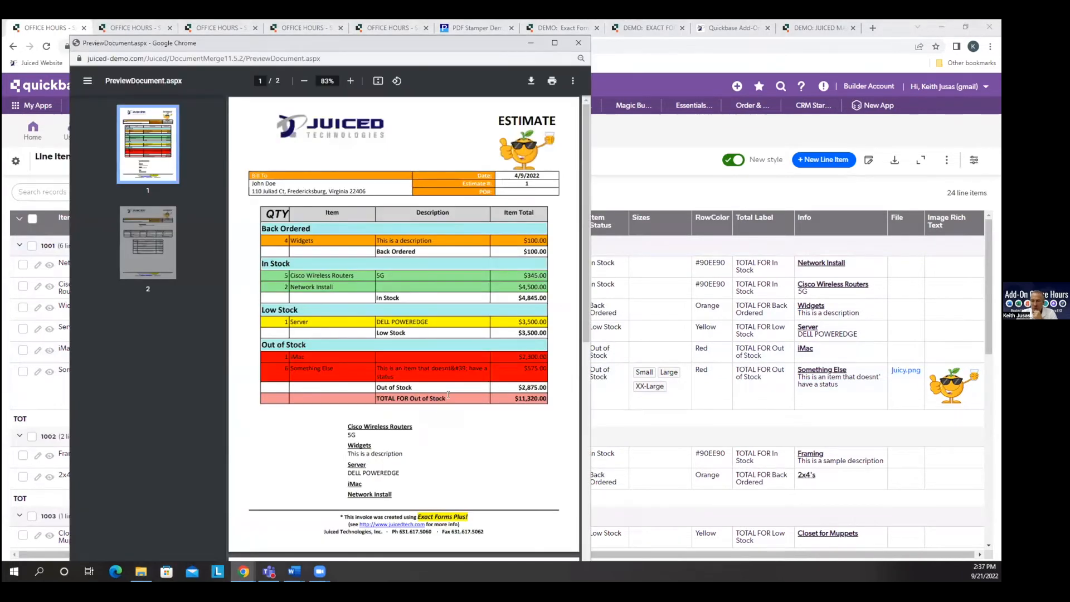
pyautogui.moveTo(448, 395); pyautogui.dragTo(378, 397)
pyautogui.moveTo(297, 44); pyautogui.dragTo(1001, 45)
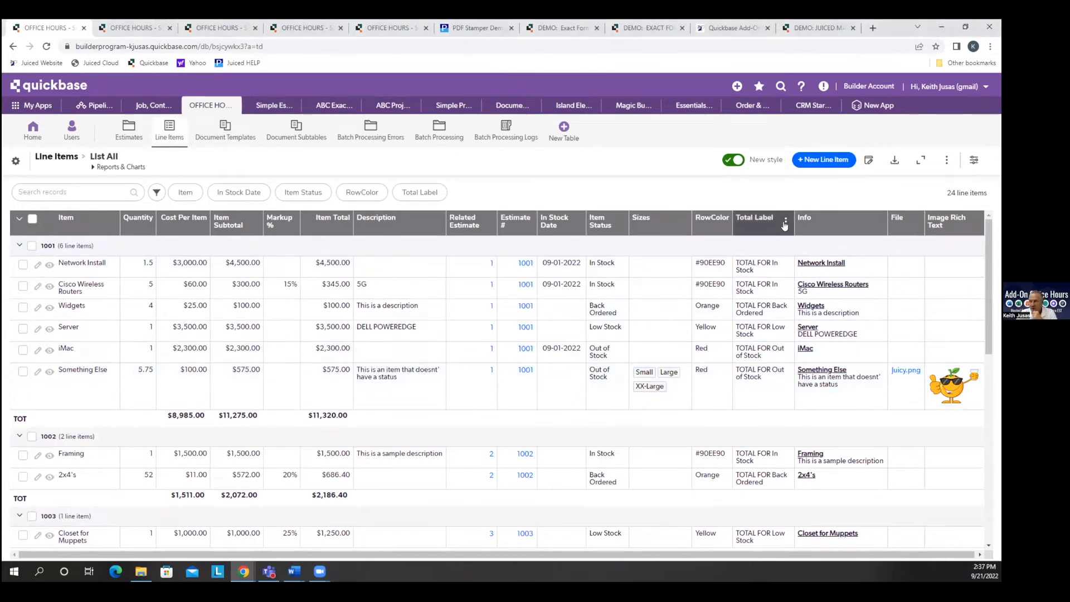
# - Open the Total Label field's formula and compare it with the Back Ordered subtotal label in the document preview
pyautogui.click(786, 222)
pyautogui.click(739, 324)
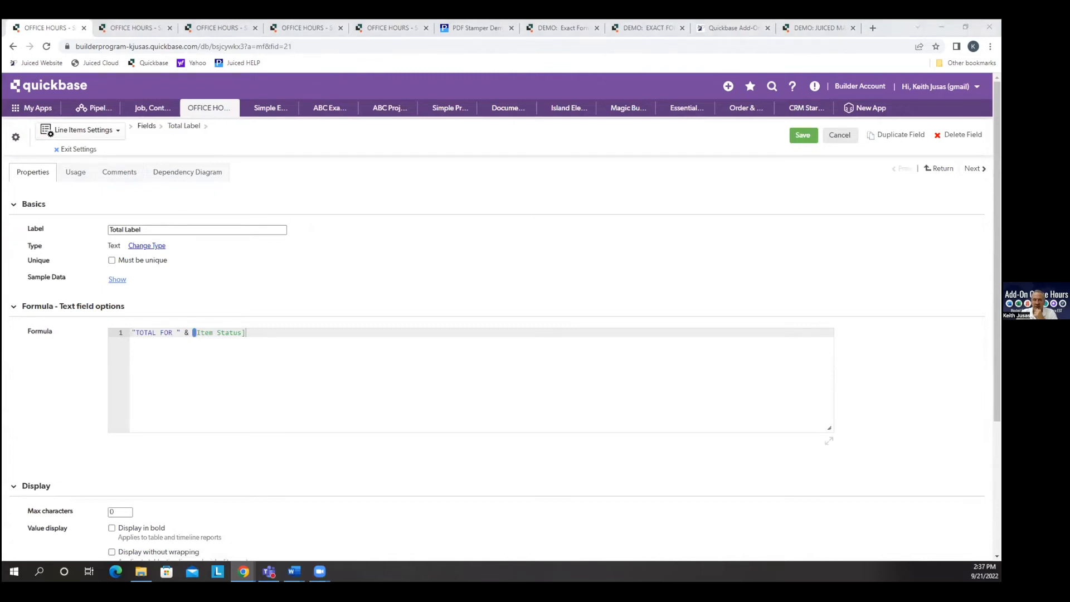
pyautogui.hotkey('alt', 'Tab')
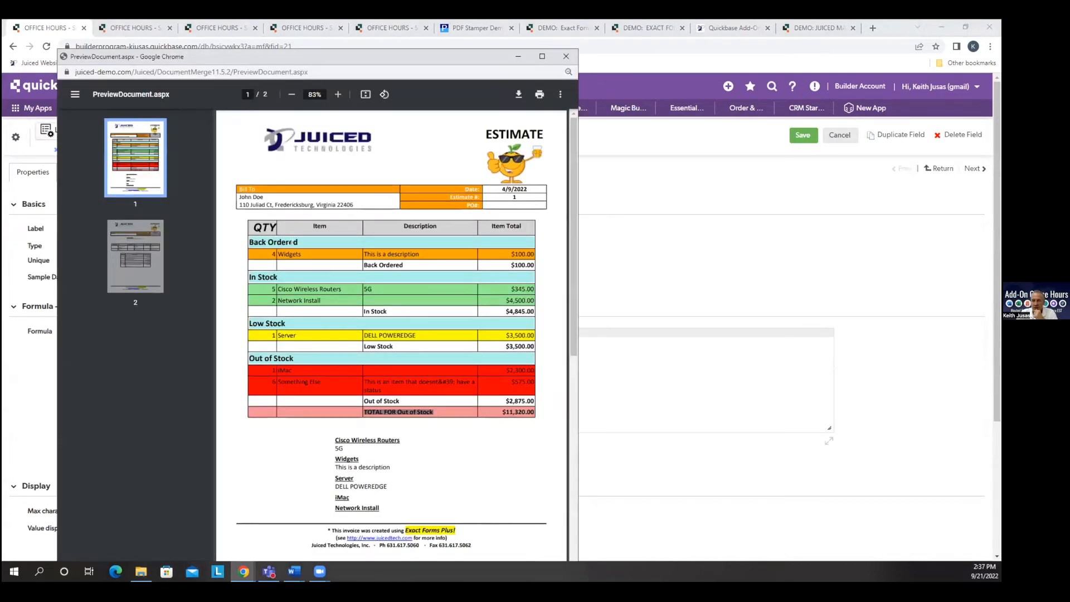
pyautogui.click(400, 265)
pyautogui.moveTo(407, 262); pyautogui.dragTo(362, 259)
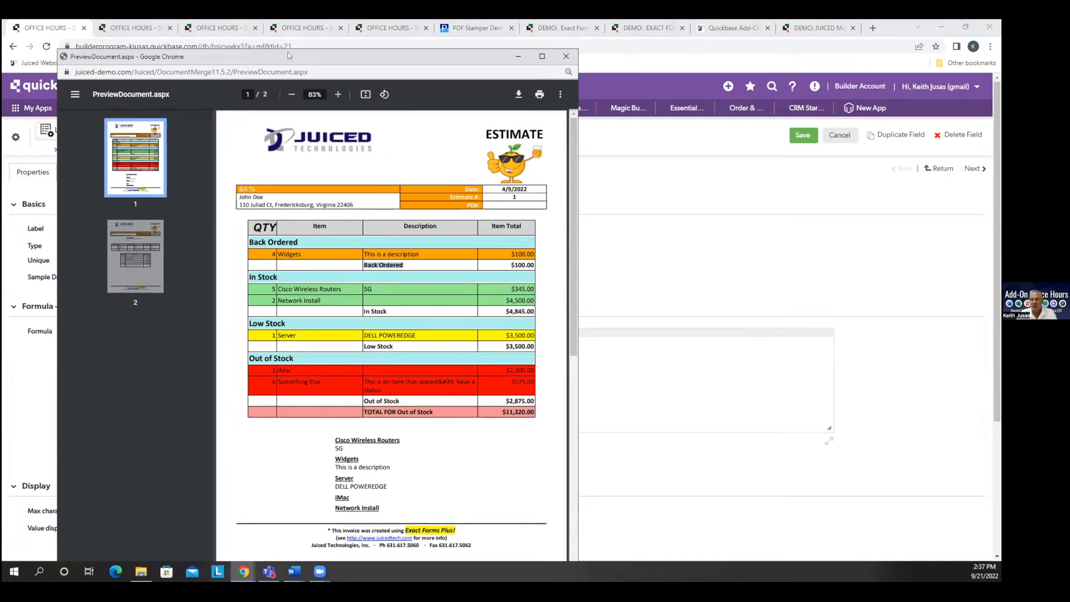
pyautogui.moveTo(269, 57); pyautogui.dragTo(3, 215)
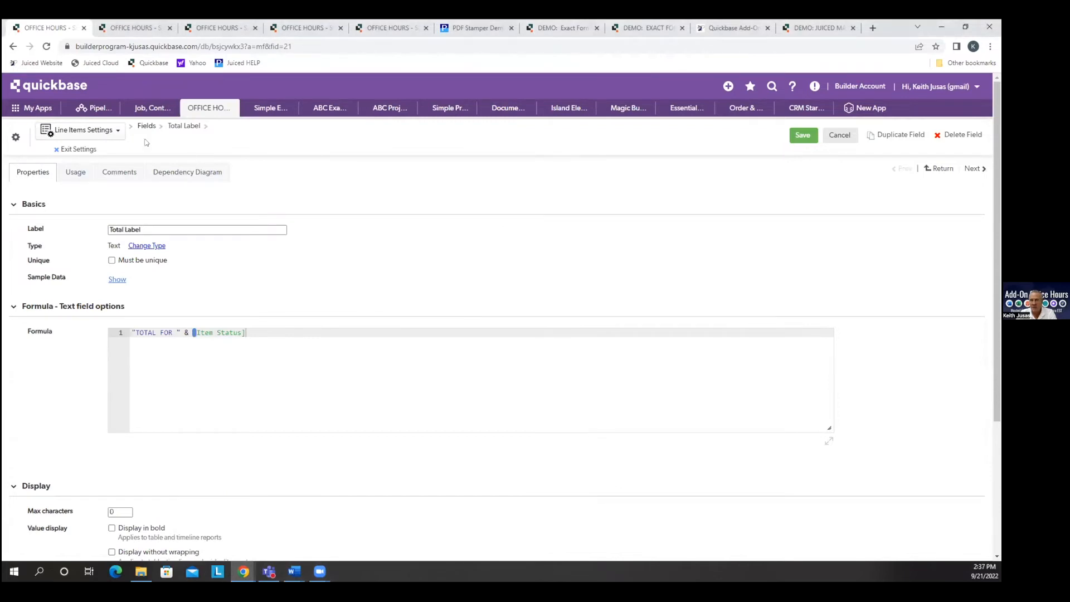
# - Open the beta configuration of the Line Items document subtable and view the Item Total column's advanced settings
pyautogui.click(205, 29)
pyautogui.click(891, 245)
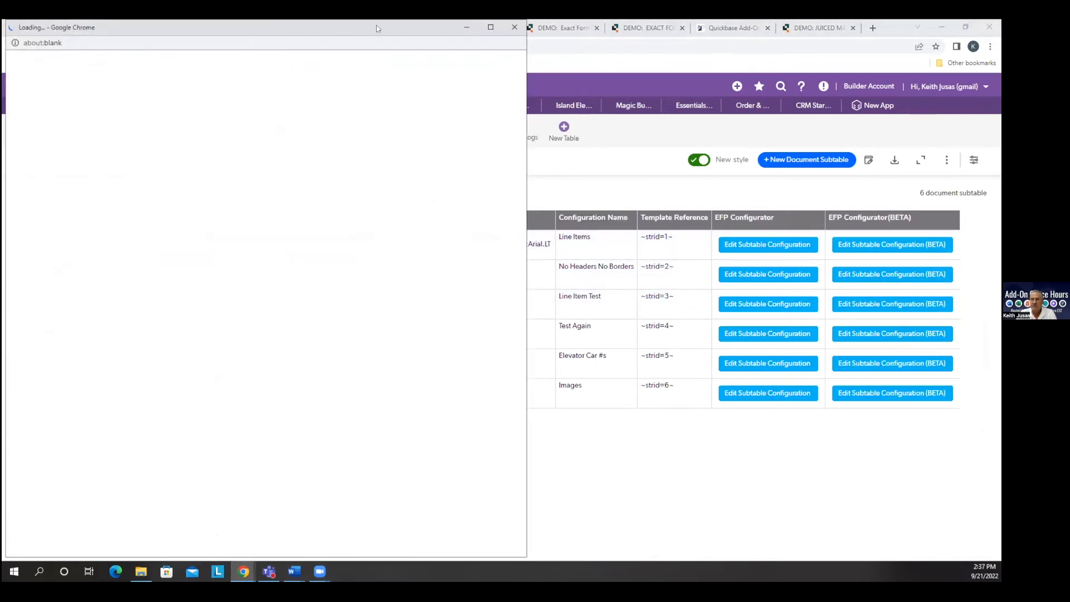
pyautogui.moveTo(377, 25); pyautogui.dragTo(462, 28)
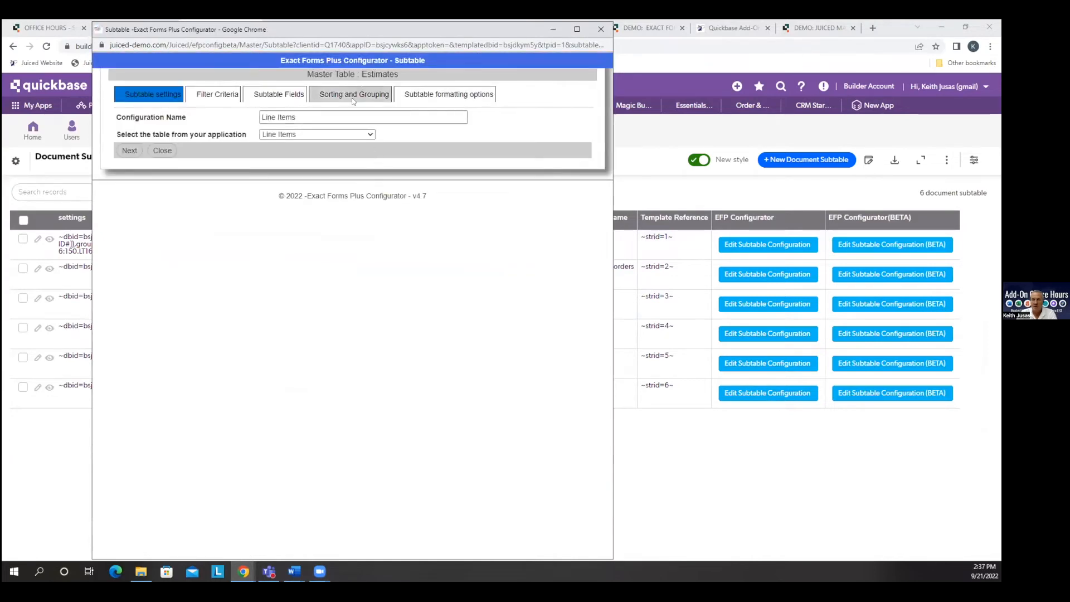
pyautogui.click(279, 95)
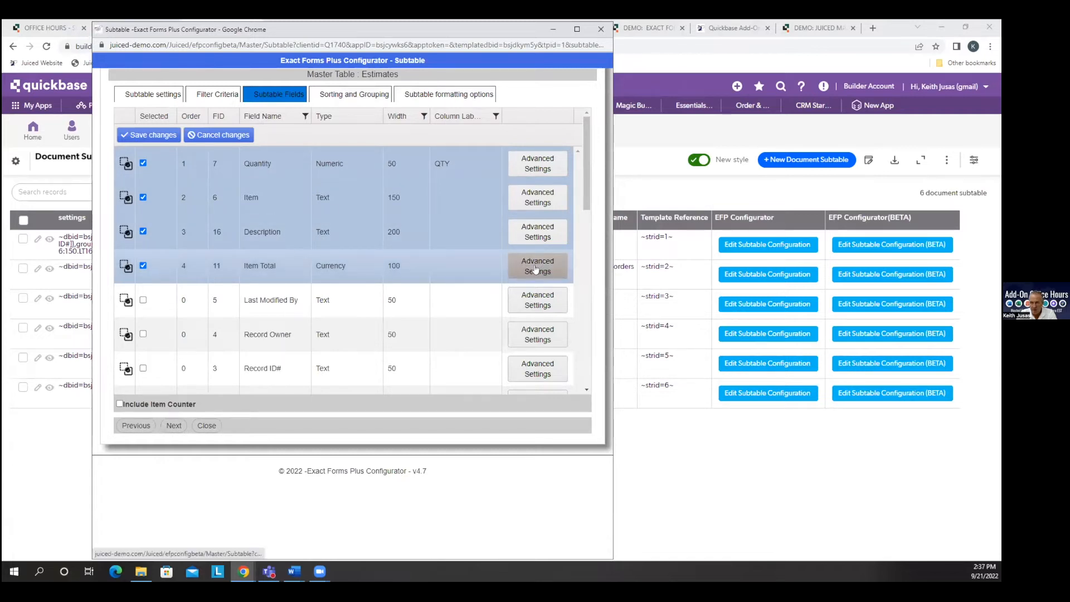
pyautogui.click(536, 269)
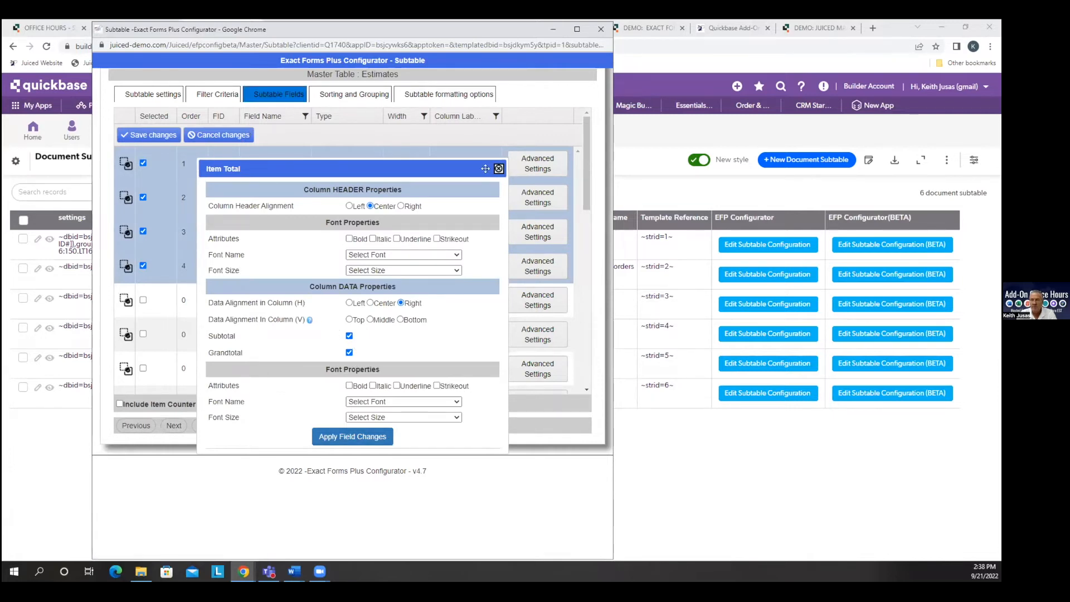
pyautogui.click(499, 168)
# - Review the subtable's sorting and grouping settings, checking the subtotal label's column and the Item Status field that supplies its text
pyautogui.click(350, 95)
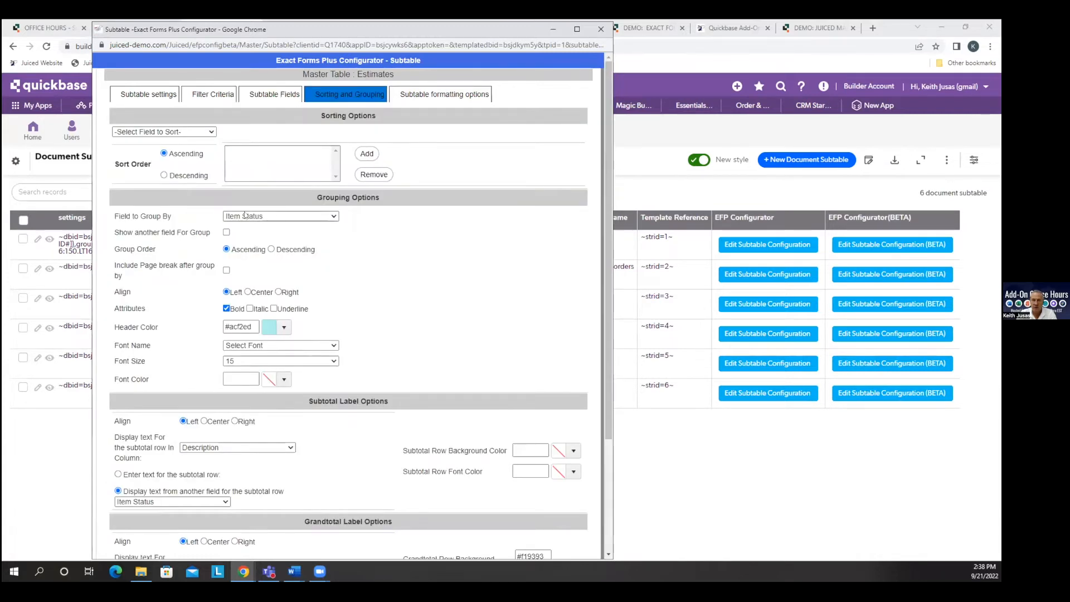
pyautogui.scroll(-3, 452, 273)
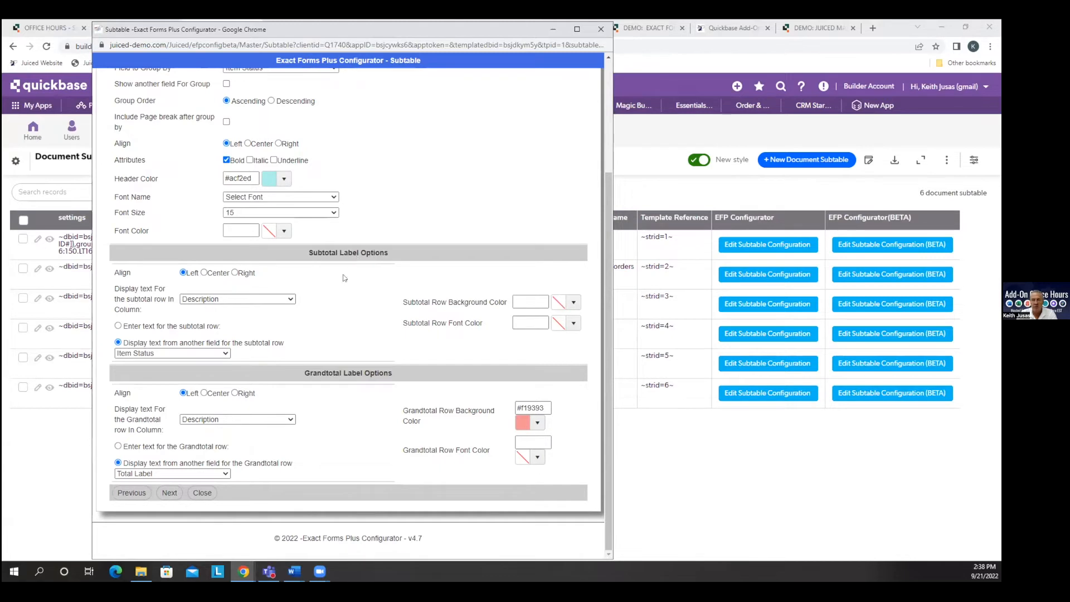
pyautogui.click(290, 299)
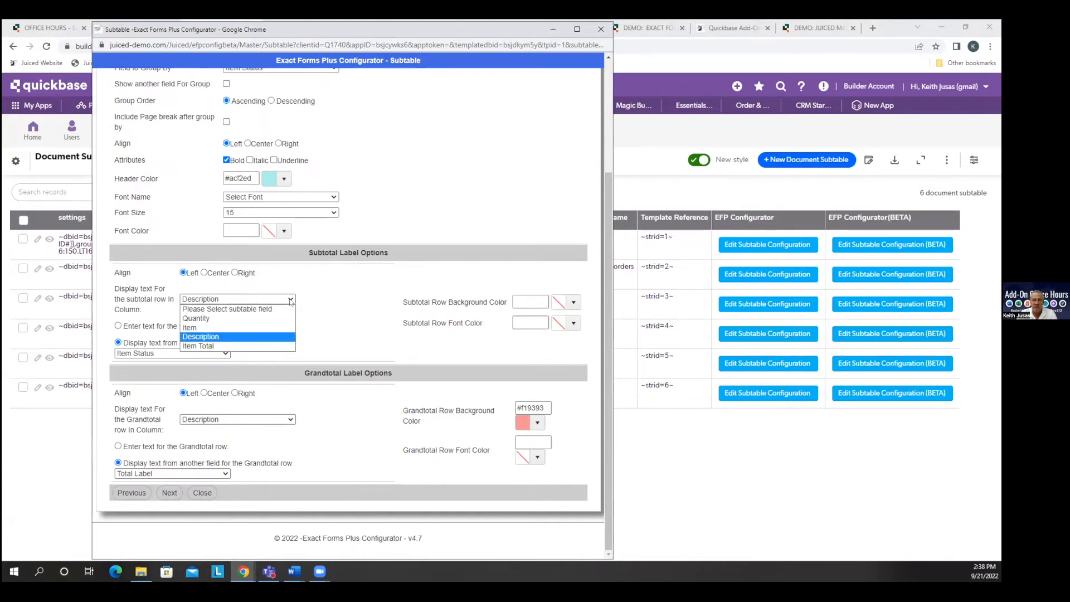
pyautogui.click(291, 300)
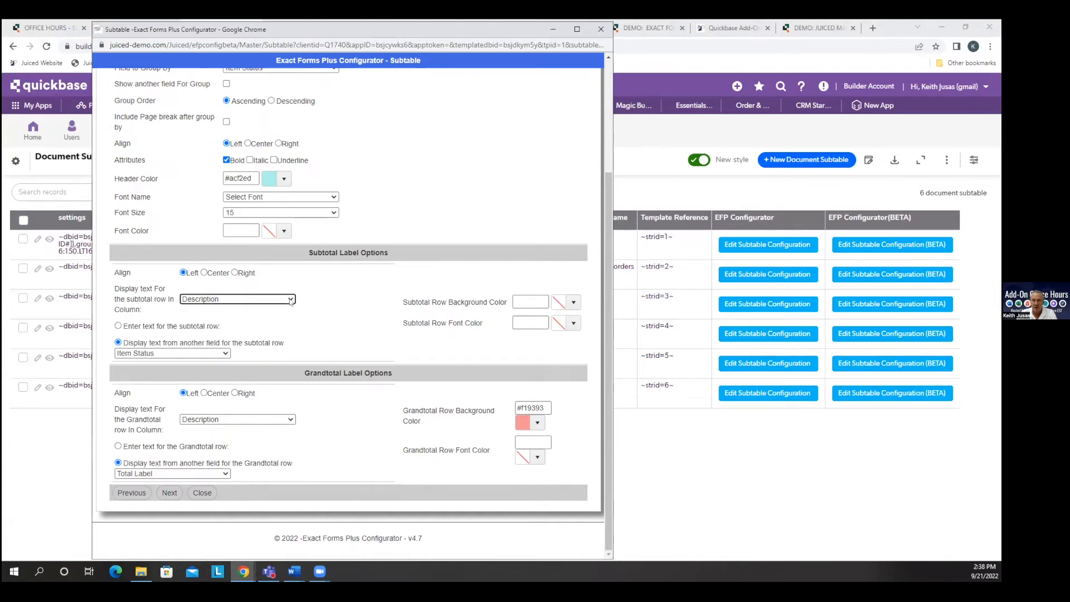
pyautogui.click(227, 354)
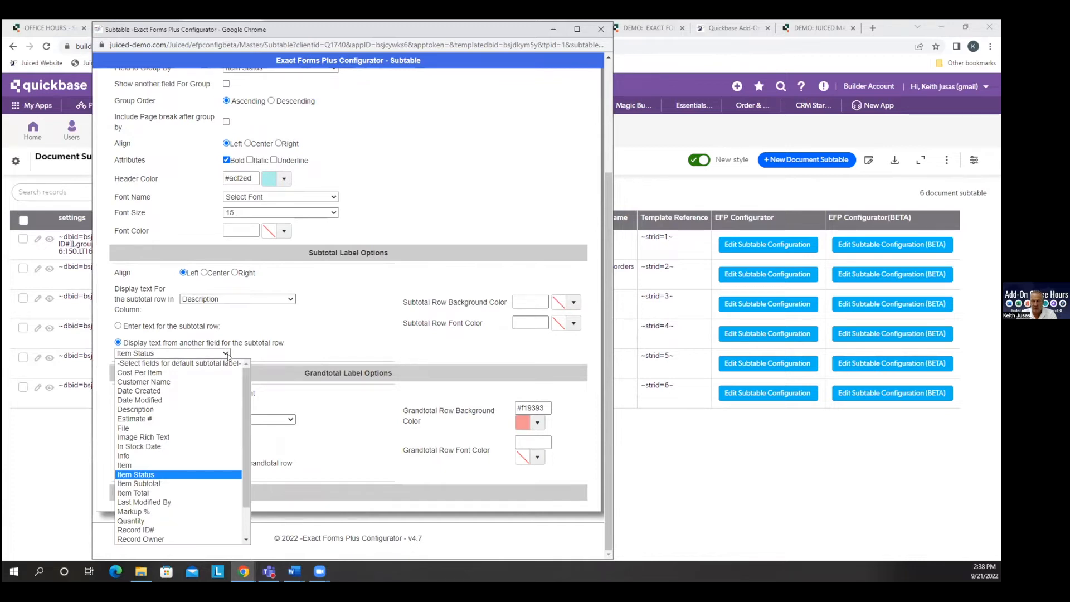
pyautogui.click(136, 474)
pyautogui.click(307, 315)
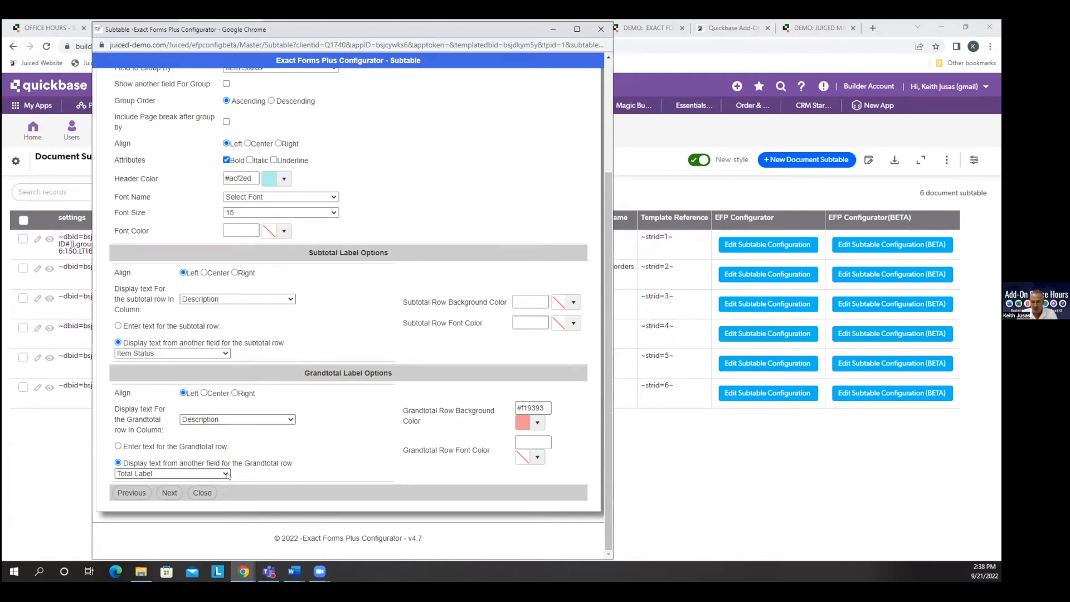
# - Try the custom text option for the grand total row, restore the Total Label field as its source, and close the configurator
pyautogui.click(118, 446)
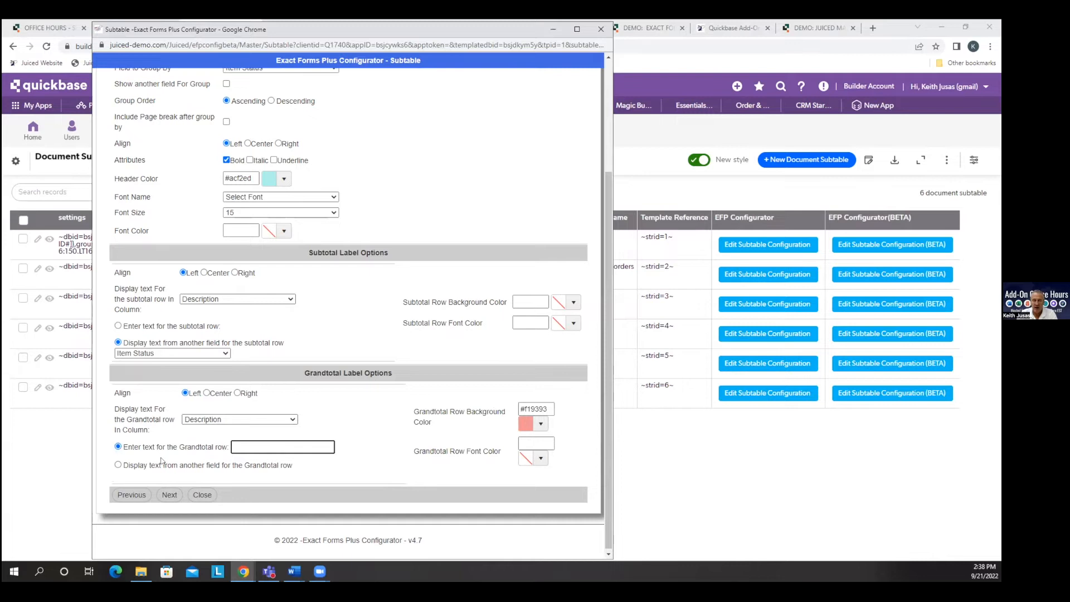
pyautogui.click(118, 466)
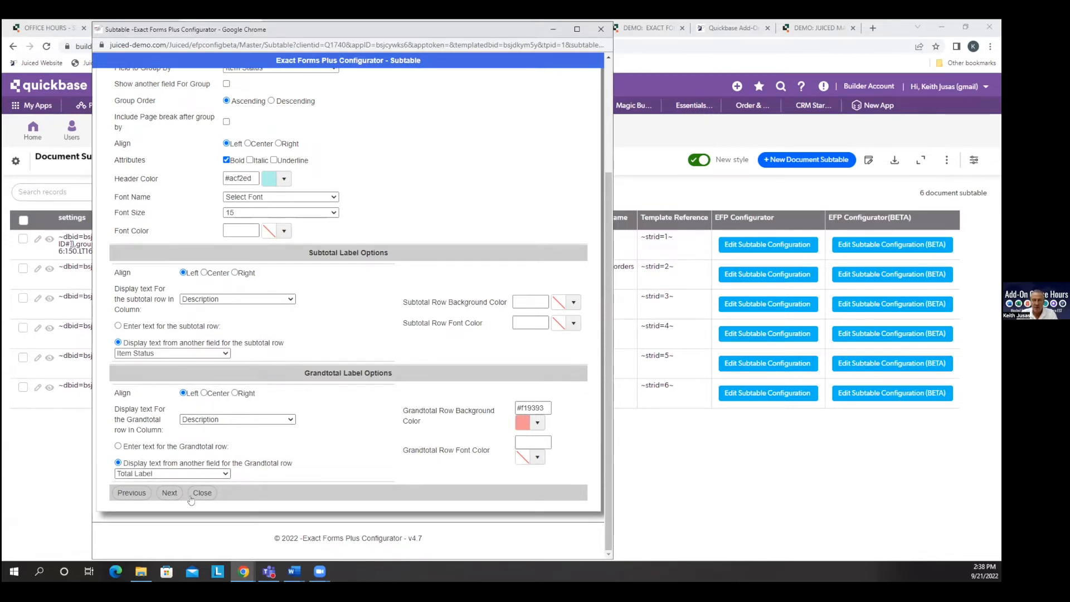
pyautogui.moveTo(311, 38); pyautogui.dragTo(272, 128)
pyautogui.click(563, 119)
# - Generate the EFP document for estimate 1001, highlight the grand total row's label in the preview, and close the preview
pyautogui.click(224, 130)
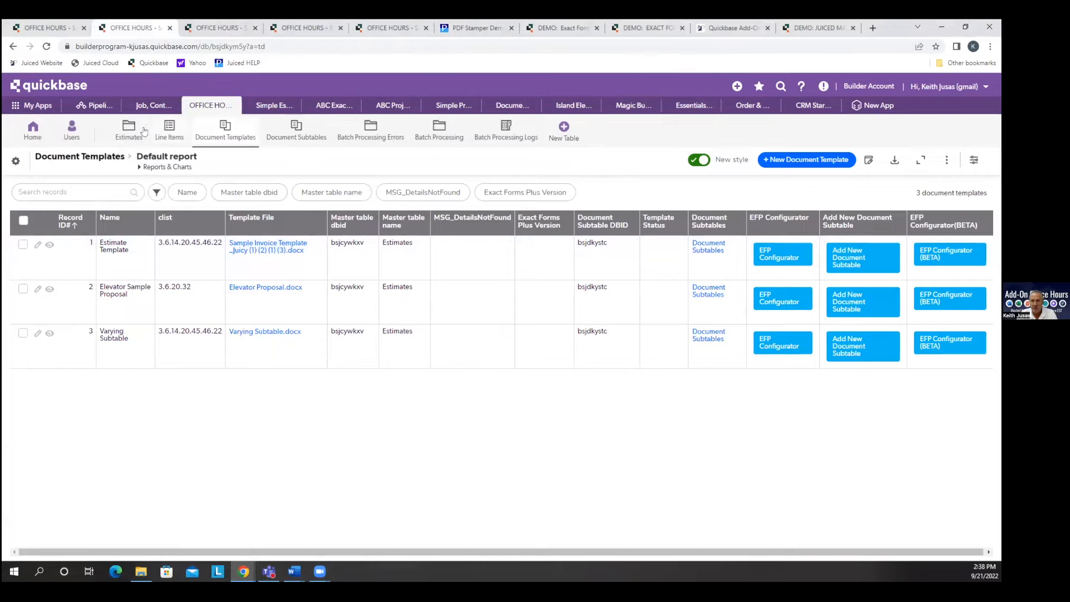
pyautogui.click(123, 137)
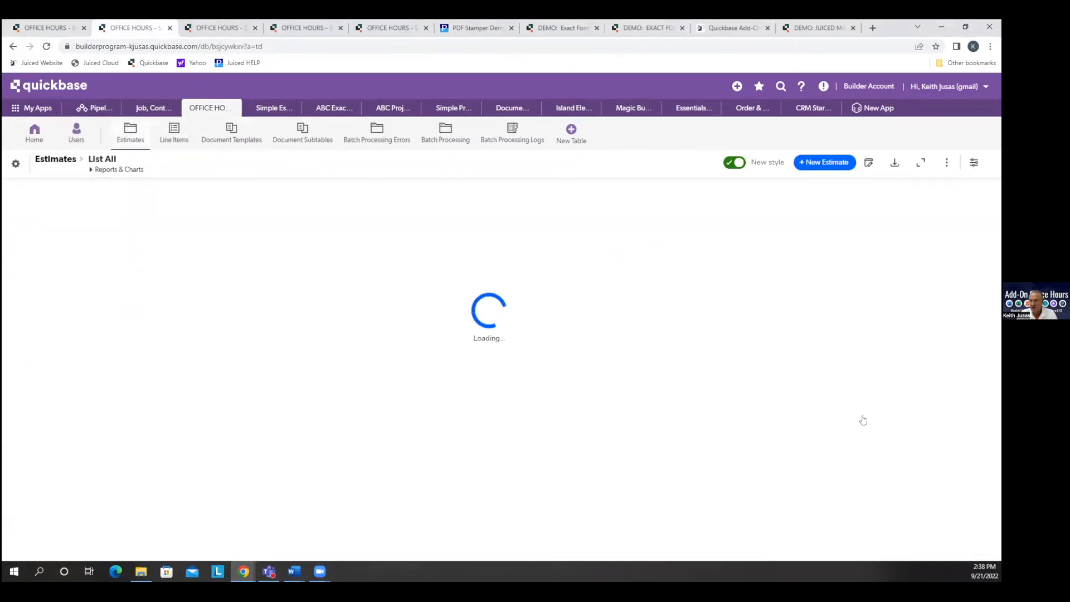
pyautogui.click(924, 378)
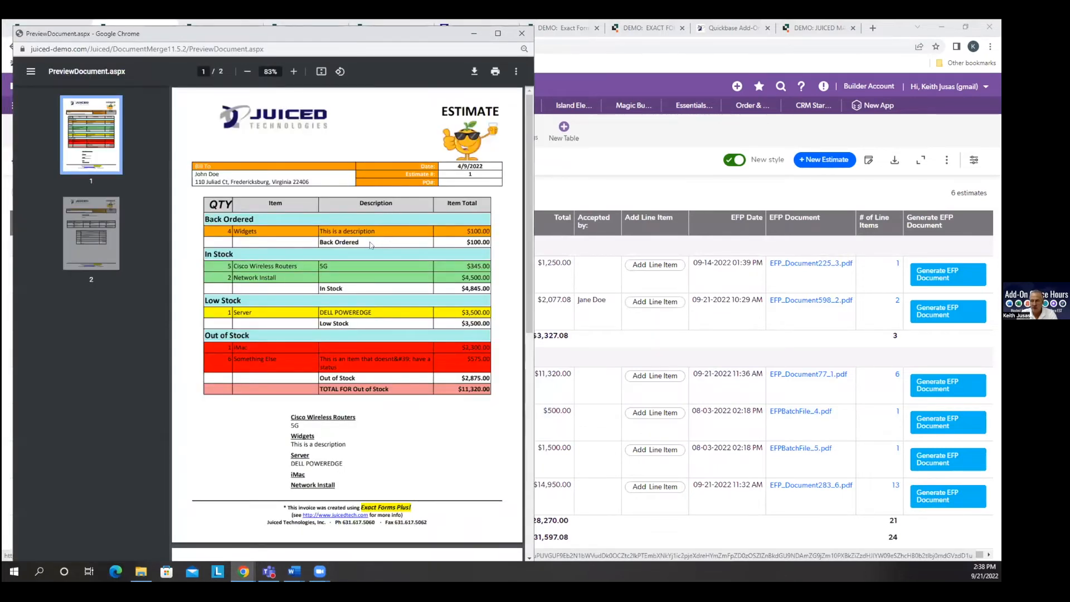
pyautogui.moveTo(371, 246); pyautogui.dragTo(335, 243)
pyautogui.moveTo(392, 388); pyautogui.dragTo(320, 388)
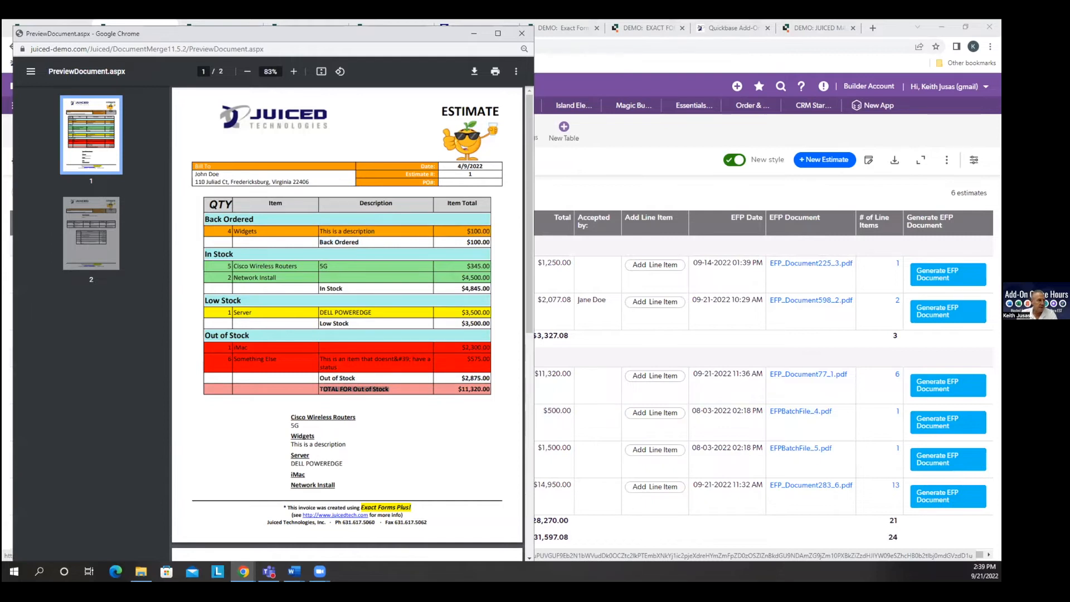
pyautogui.click(522, 32)
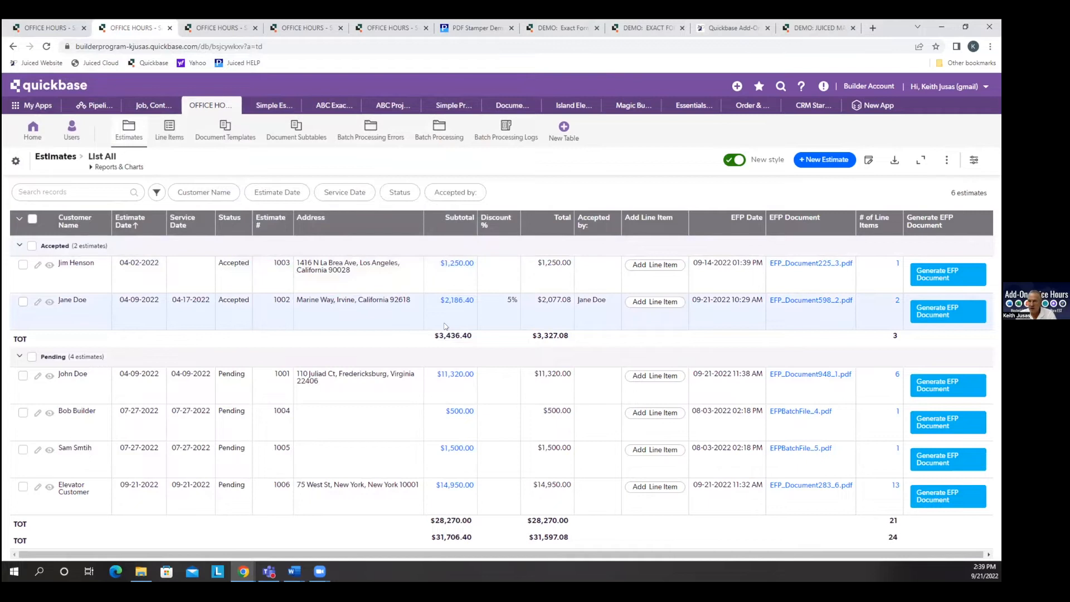
# - Open the beta EFP Configurator for the Estimate Template from the document templates list
pyautogui.click(249, 139)
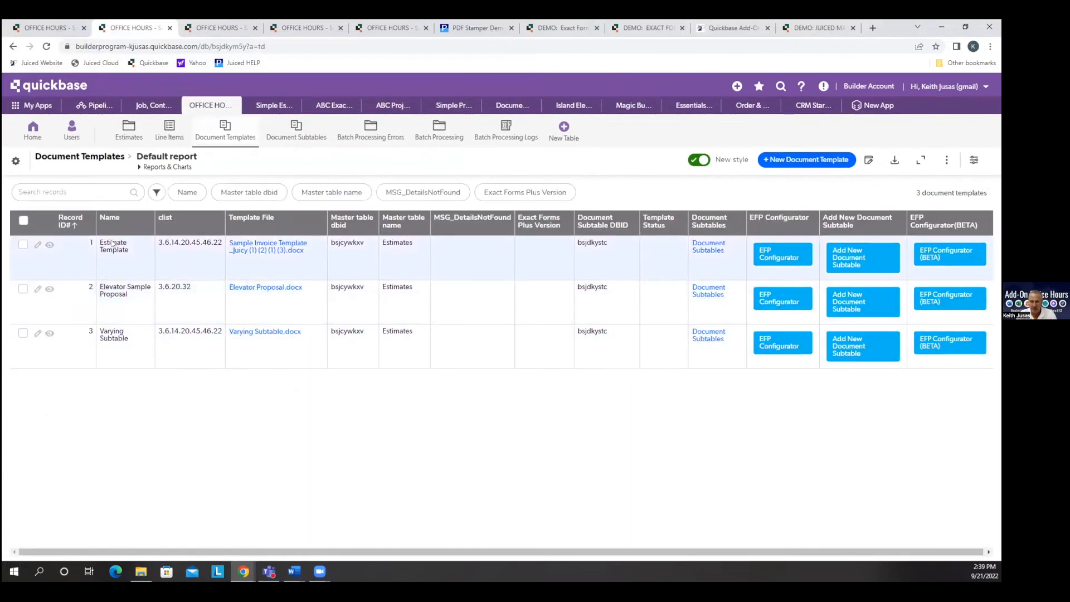
pyautogui.click(936, 254)
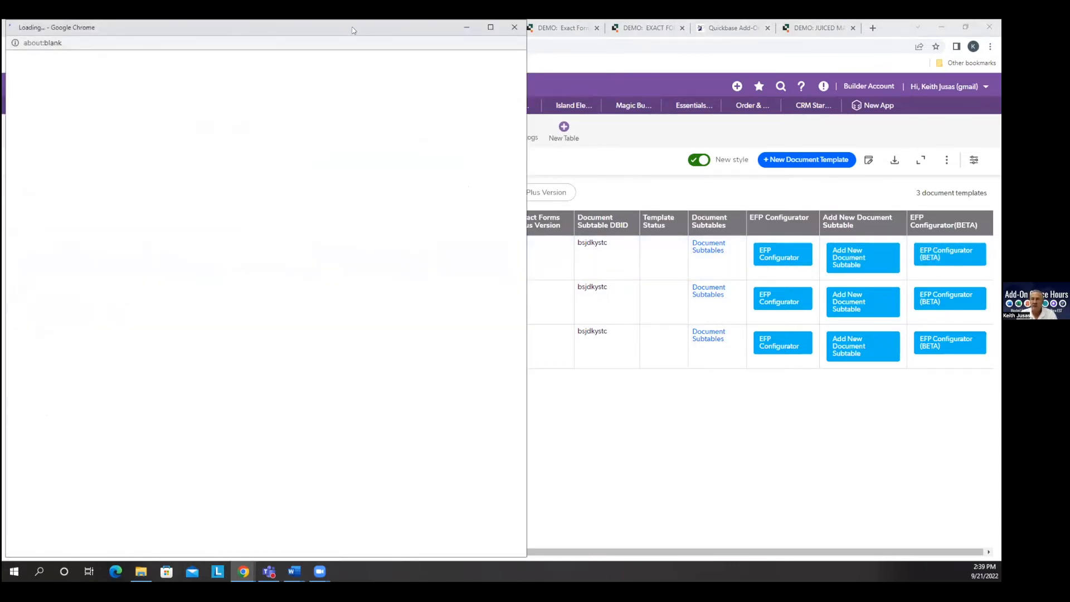
pyautogui.moveTo(353, 30); pyautogui.dragTo(412, 33)
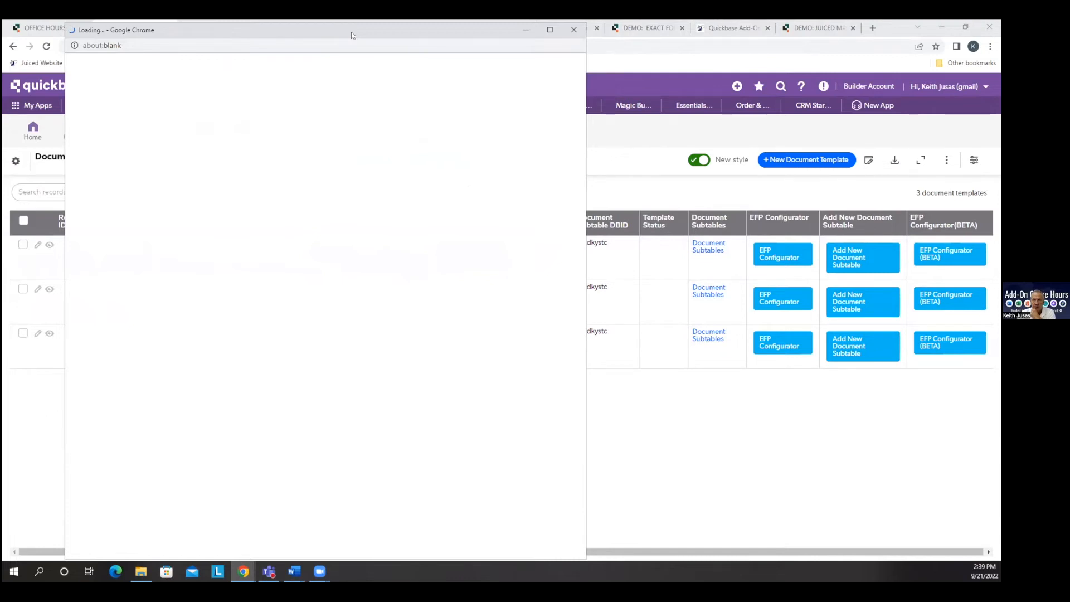
pyautogui.moveTo(351, 32); pyautogui.dragTo(338, 33)
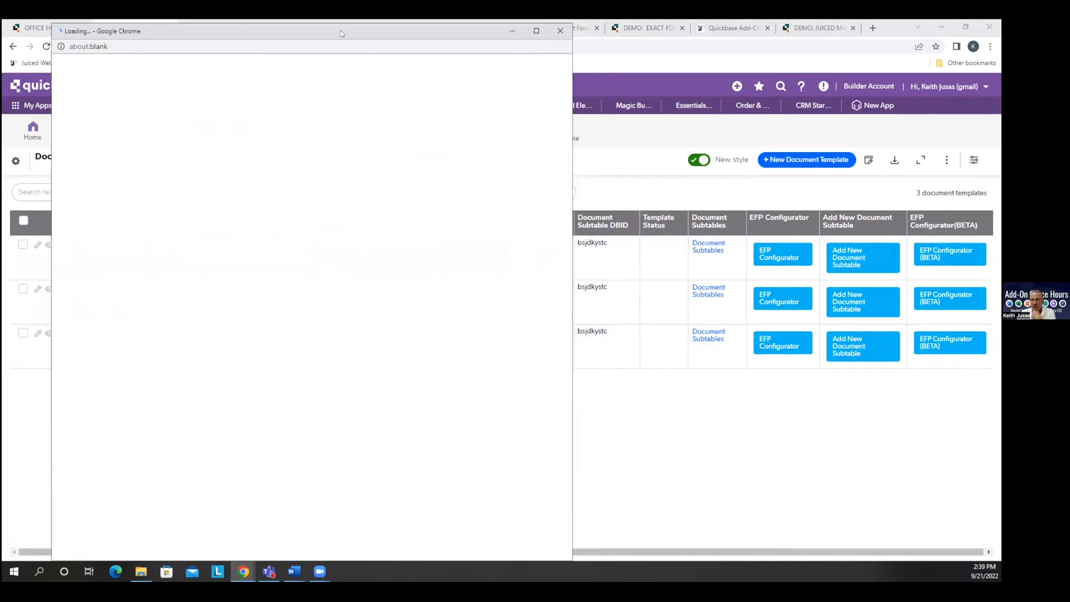
pyautogui.moveTo(336, 33); pyautogui.dragTo(437, 76)
pyautogui.moveTo(359, 78); pyautogui.dragTo(326, 72)
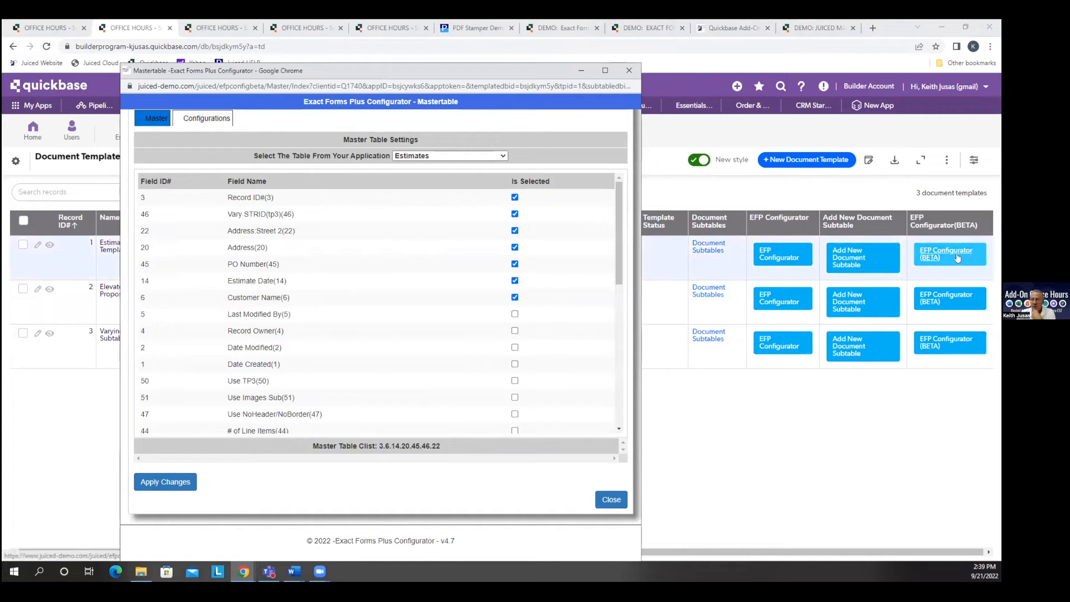
# - Open the Line Items subtable configuration from the template's configurations, enlarge it, and show its subtable fields
pyautogui.click(216, 118)
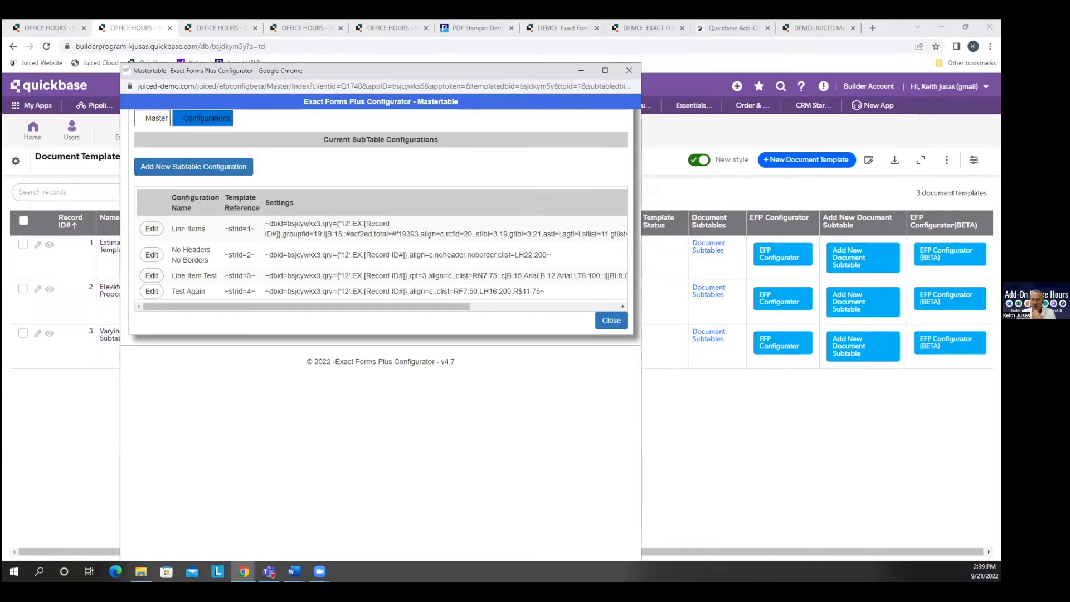
pyautogui.click(151, 229)
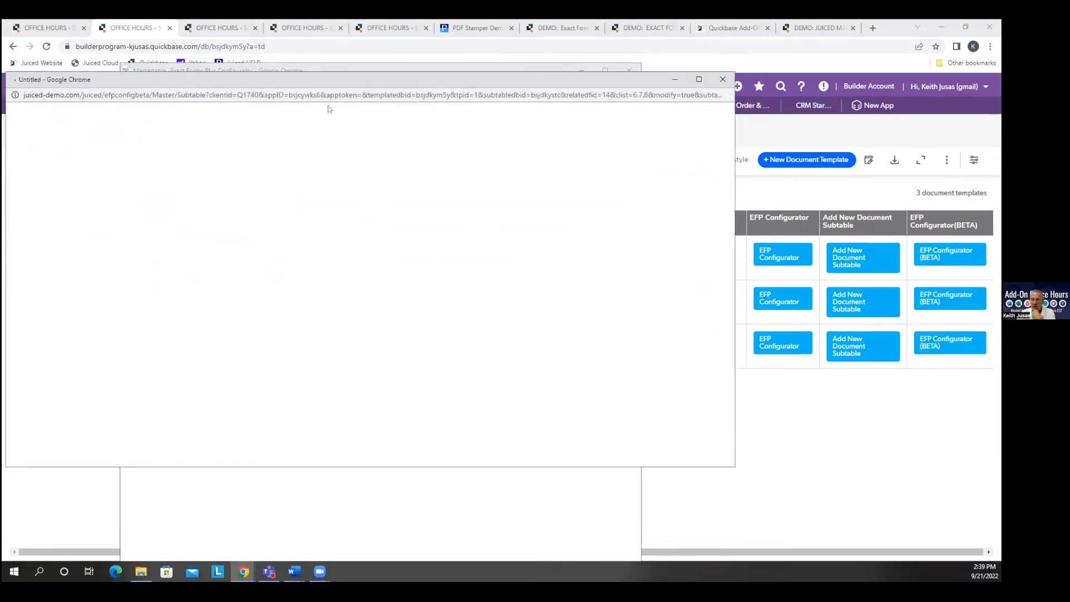
pyautogui.doubleClick(331, 73)
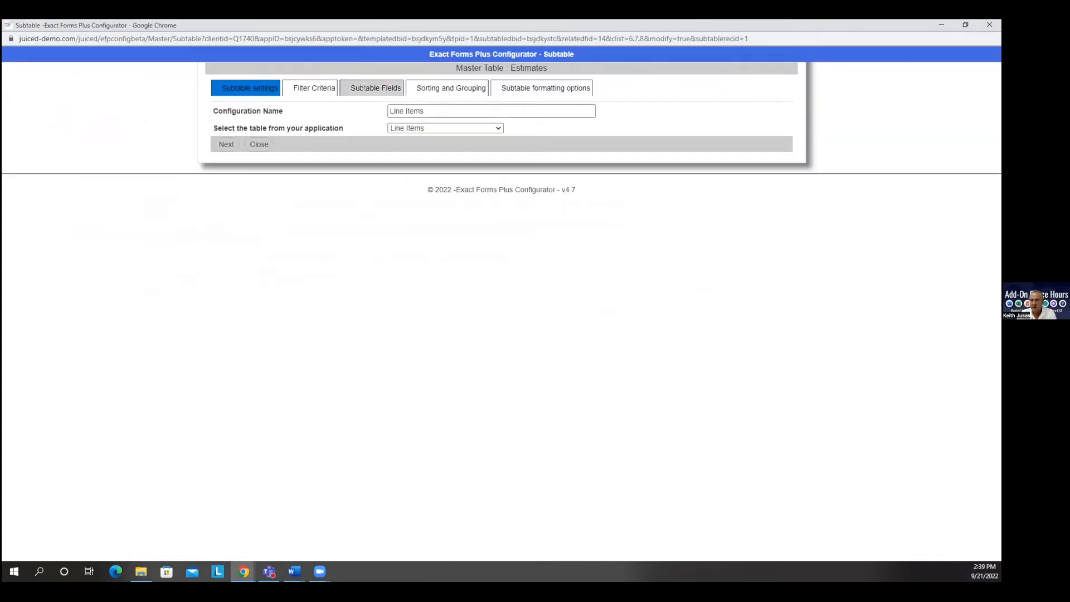
pyautogui.click(363, 88)
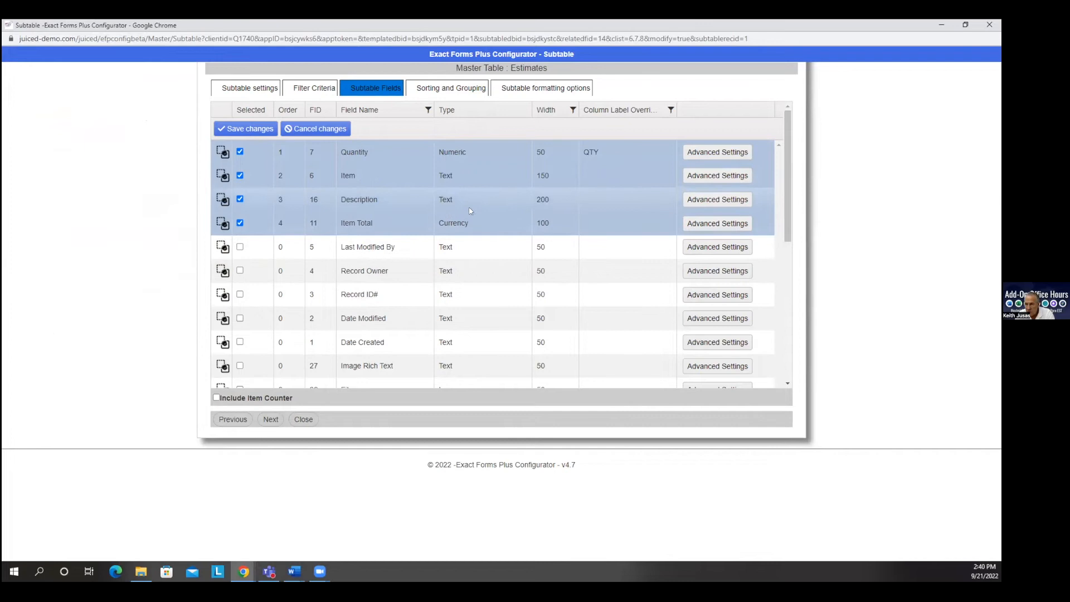
# - Try Float as the Quantity field's type, and close both configurator windows without saving
pyautogui.click(468, 150)
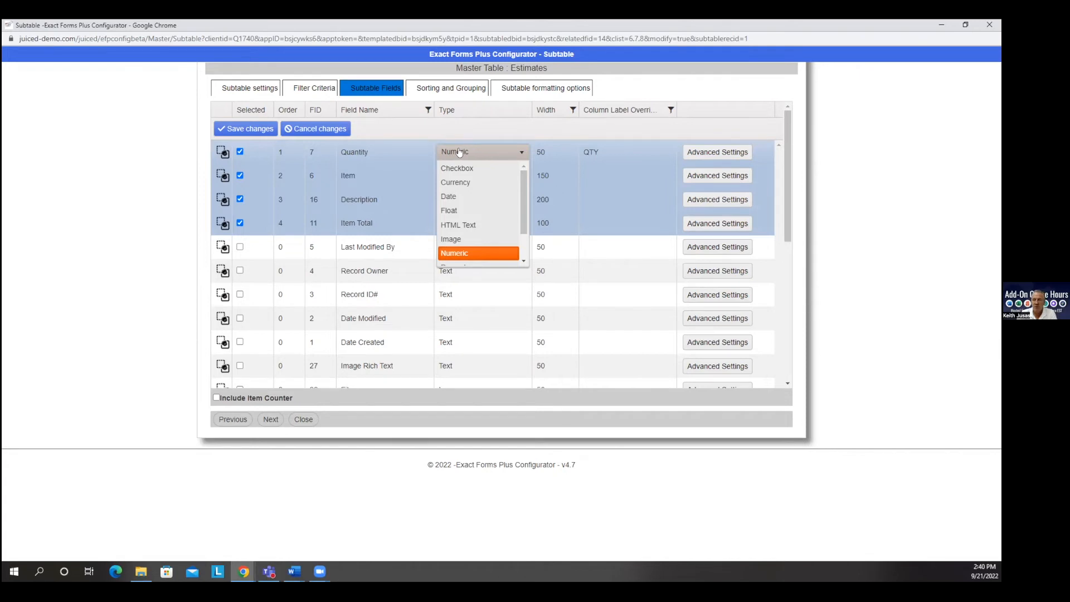
pyautogui.click(463, 214)
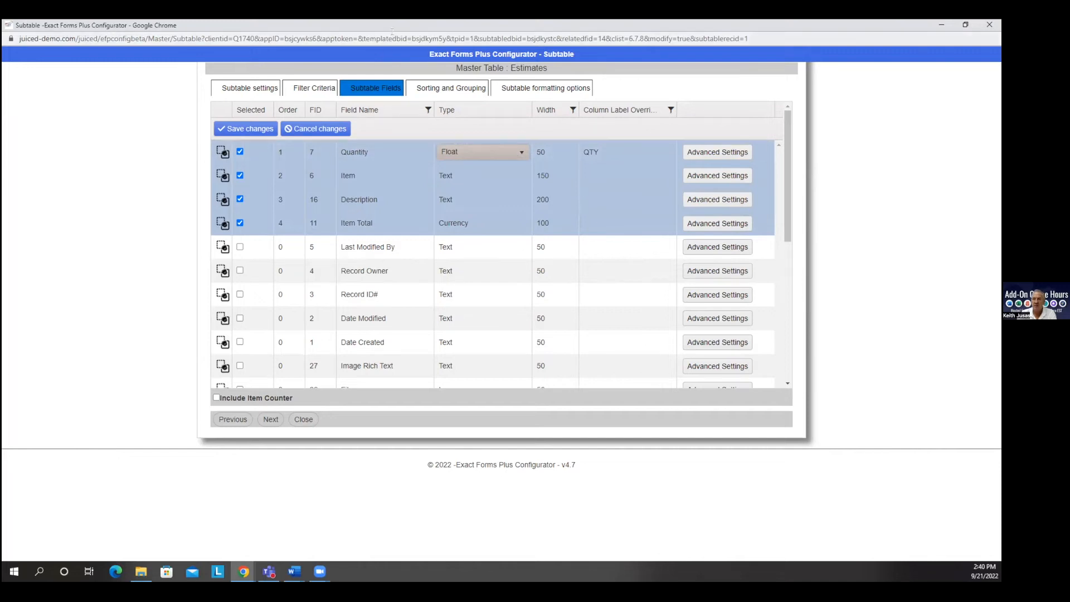
pyautogui.click(989, 25)
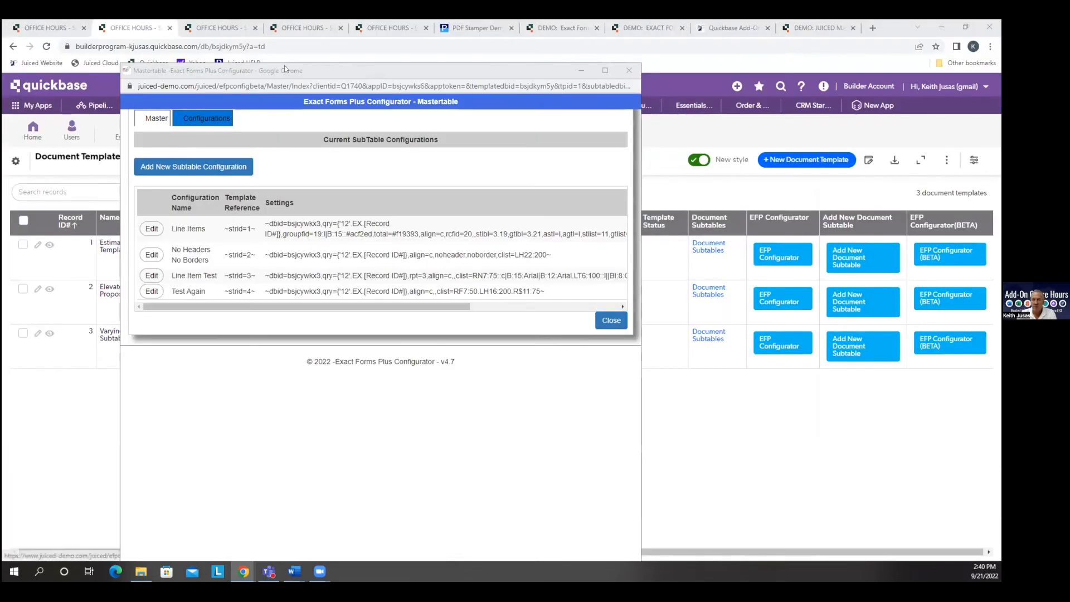
pyautogui.moveTo(282, 71); pyautogui.dragTo(182, 127)
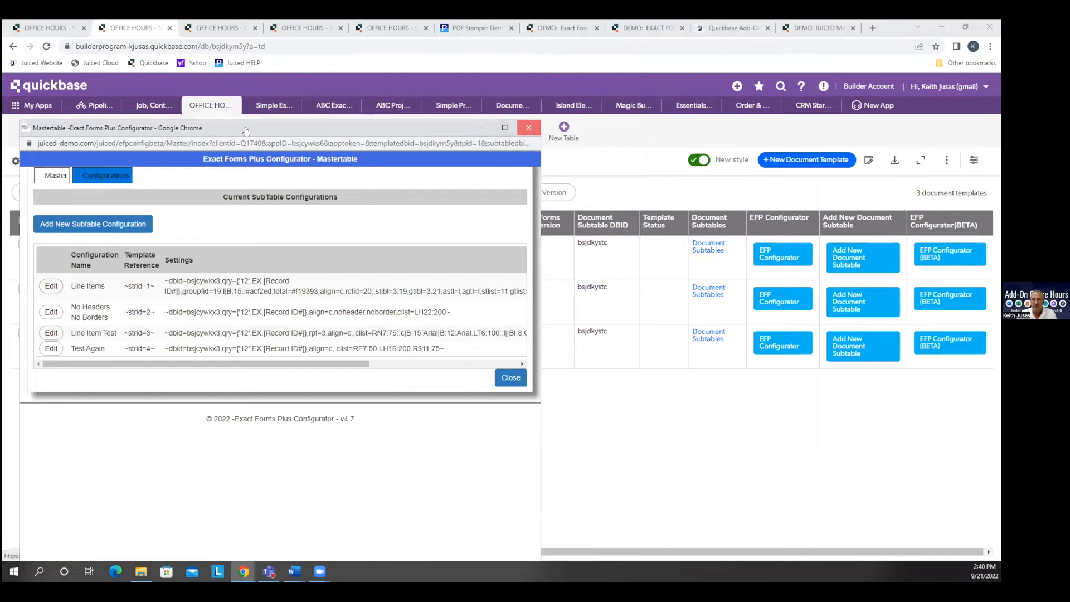
pyautogui.click(528, 127)
# - Open the record of estimate 1001, check its line item quantities, and show its Exact Forms Plus section
pyautogui.click(130, 133)
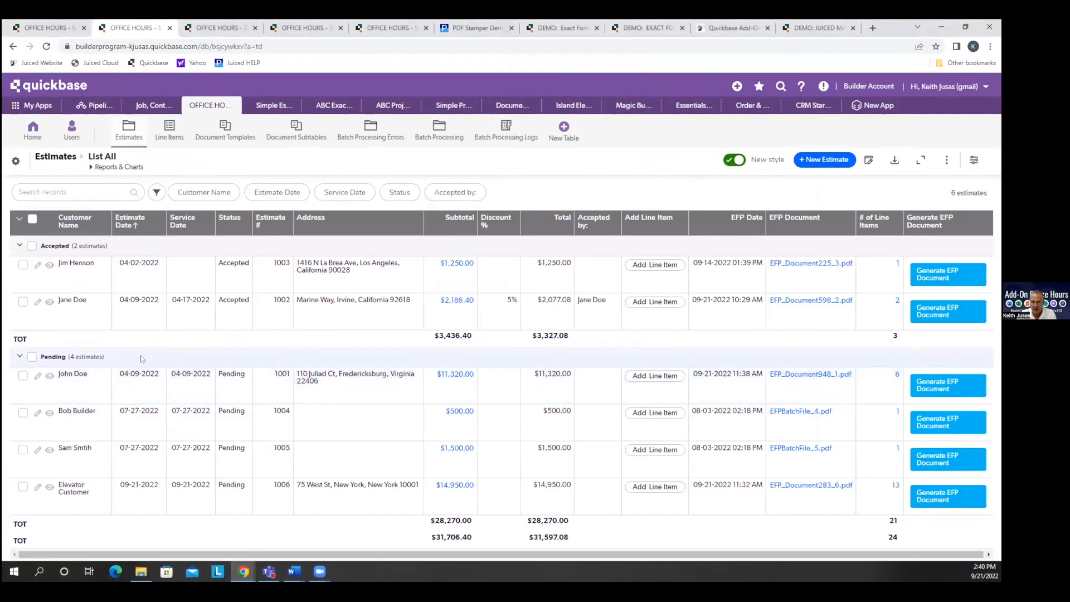
pyautogui.click(50, 377)
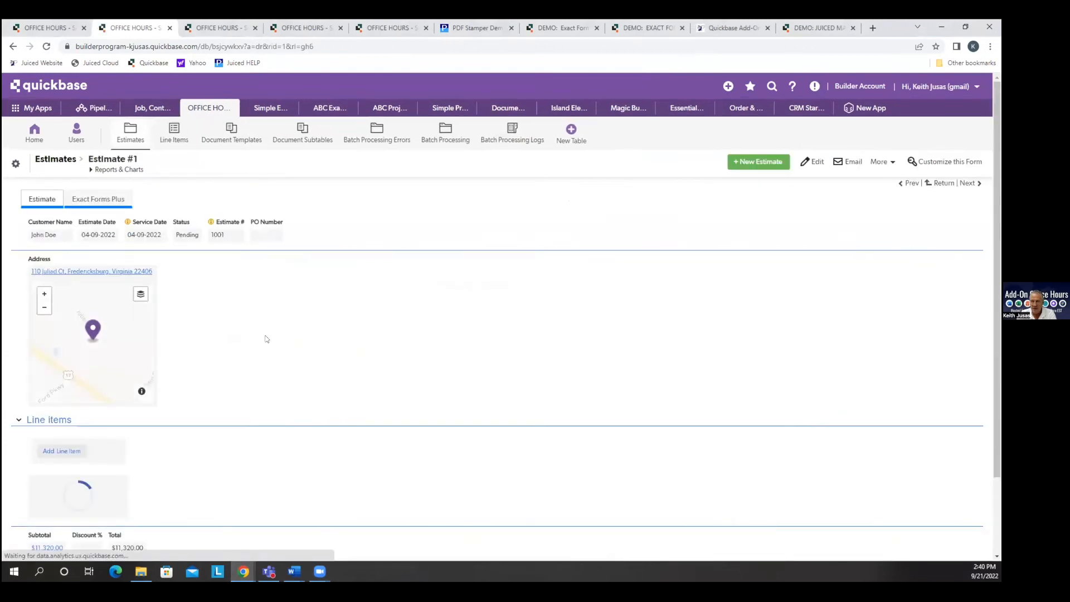
pyautogui.scroll(-4, 475, 425)
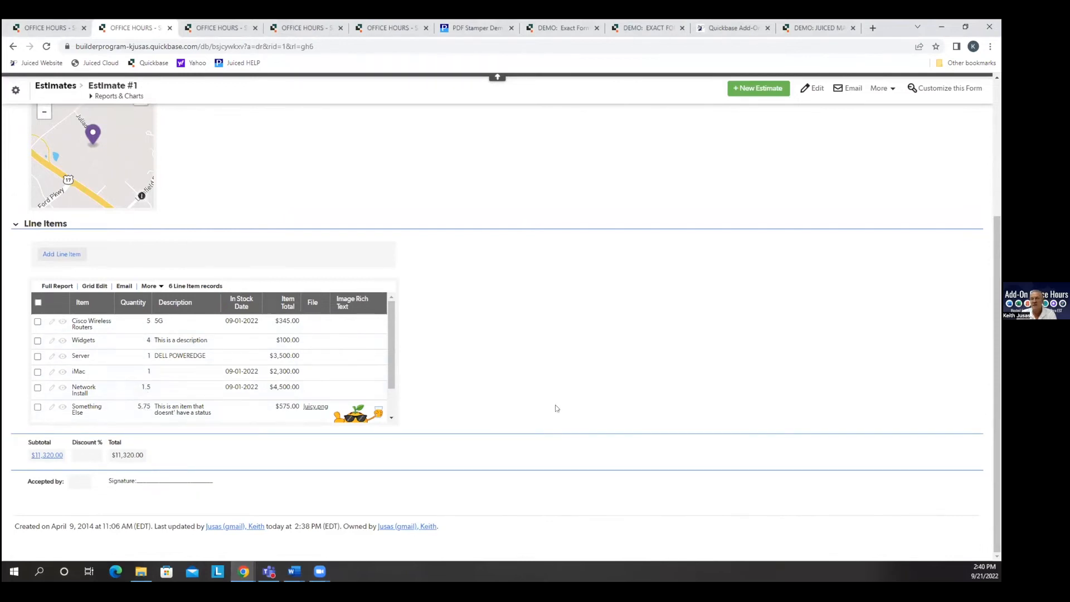
pyautogui.scroll(4, 618, 365)
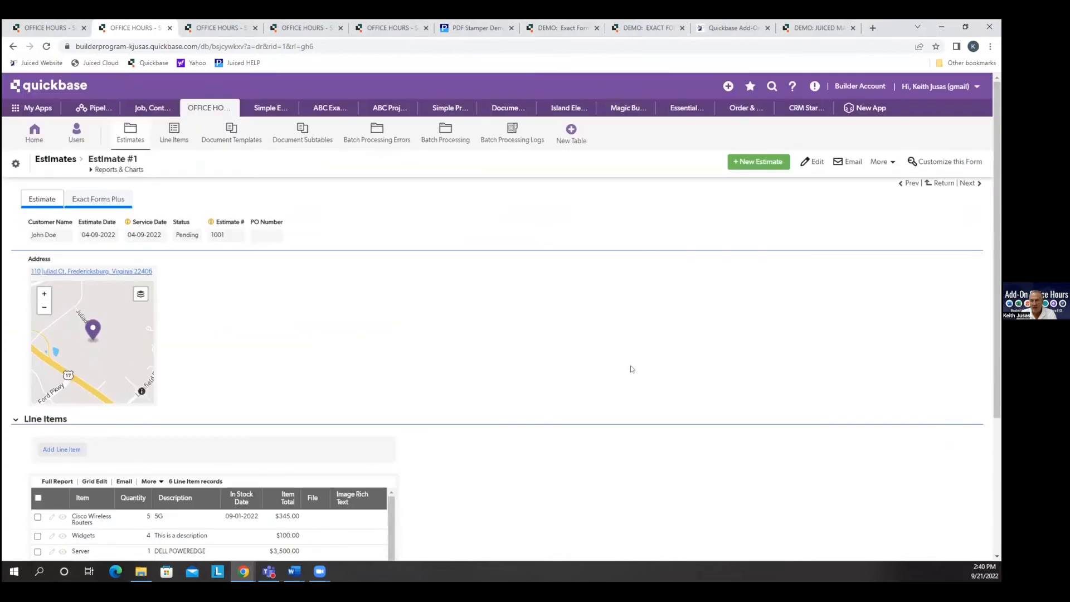
pyautogui.click(114, 200)
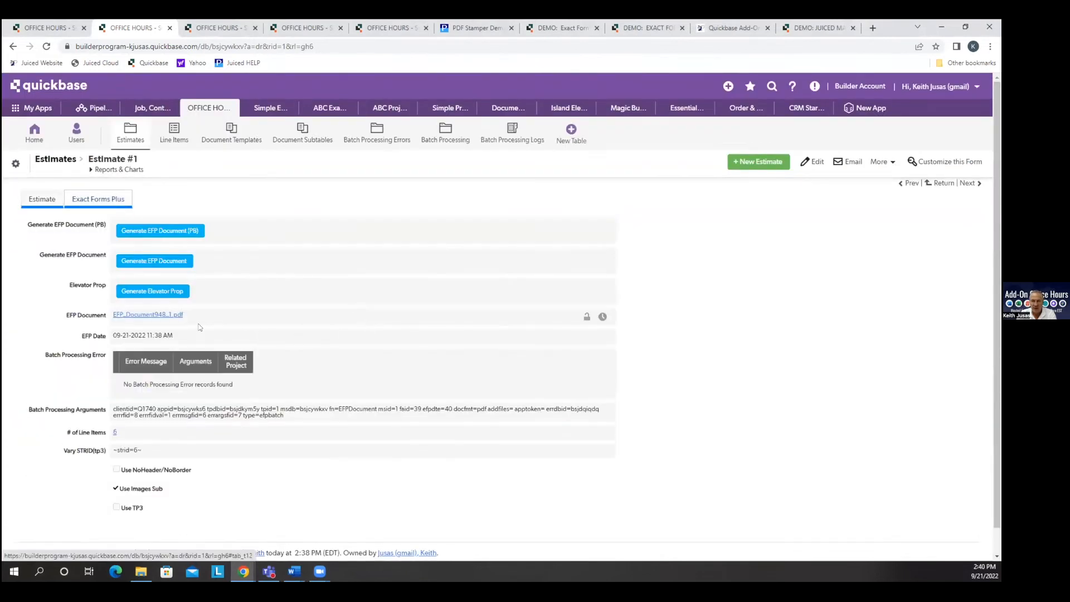
# - Open the estimate's stored EFP document and compare the quantities in its line item tables across both pages
pyautogui.click(159, 316)
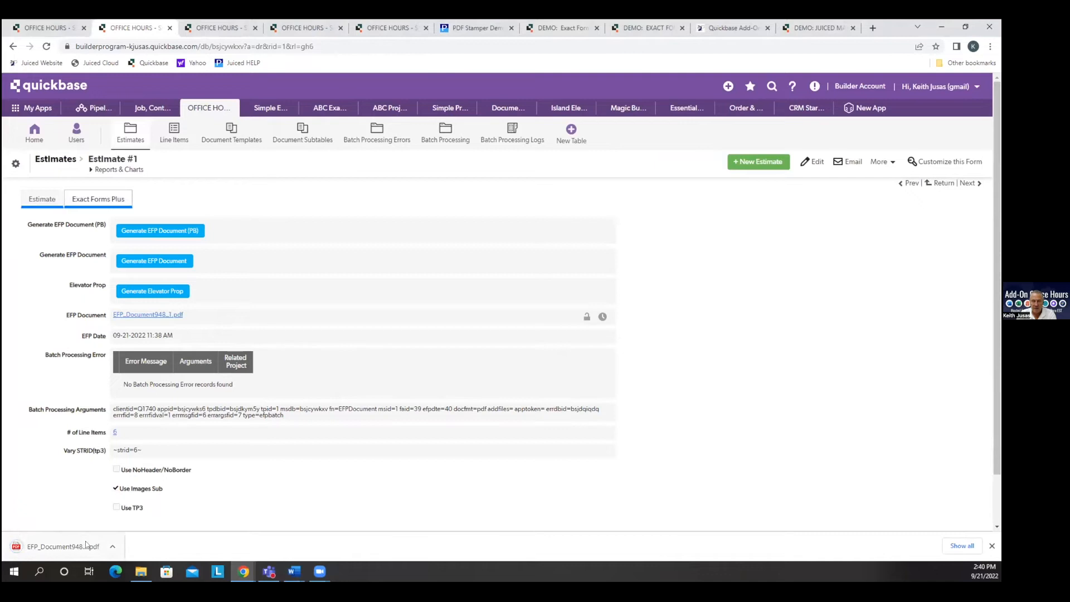
pyautogui.click(91, 547)
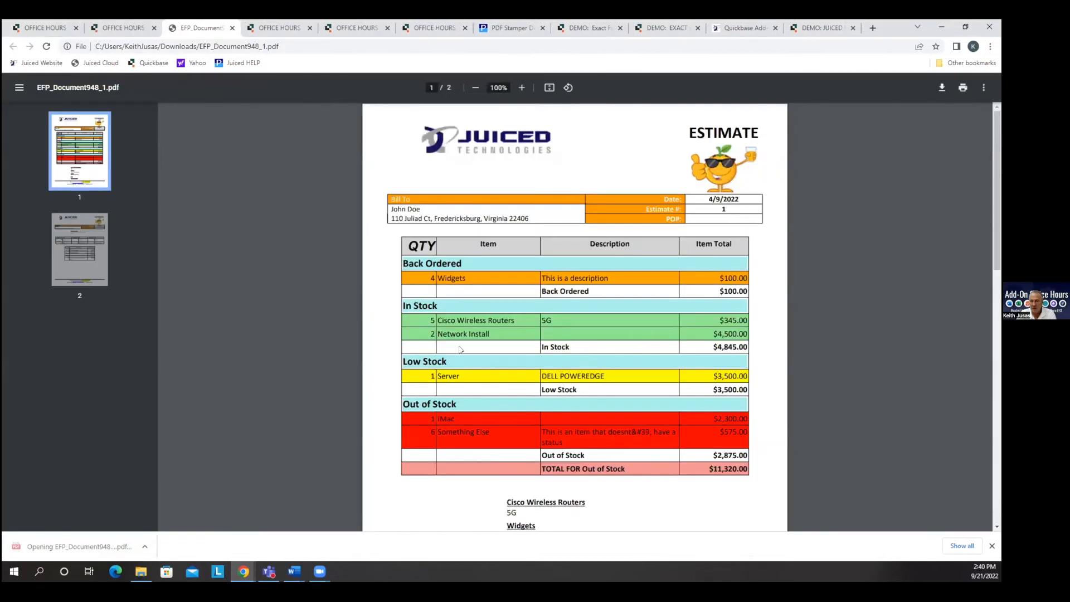
pyautogui.scroll(-8, 496, 388)
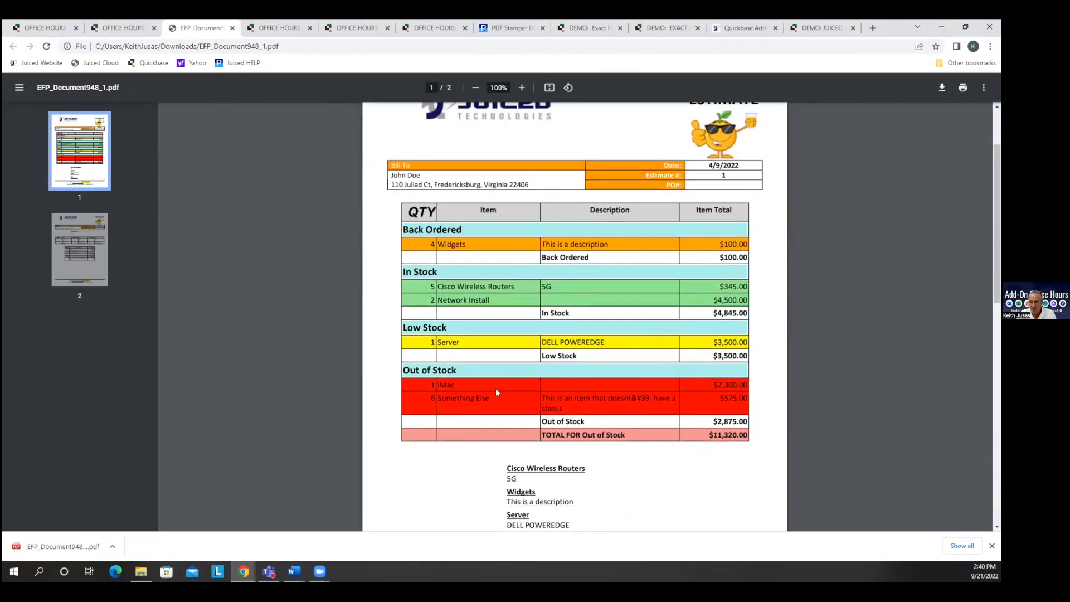
pyautogui.scroll(-3, 497, 380)
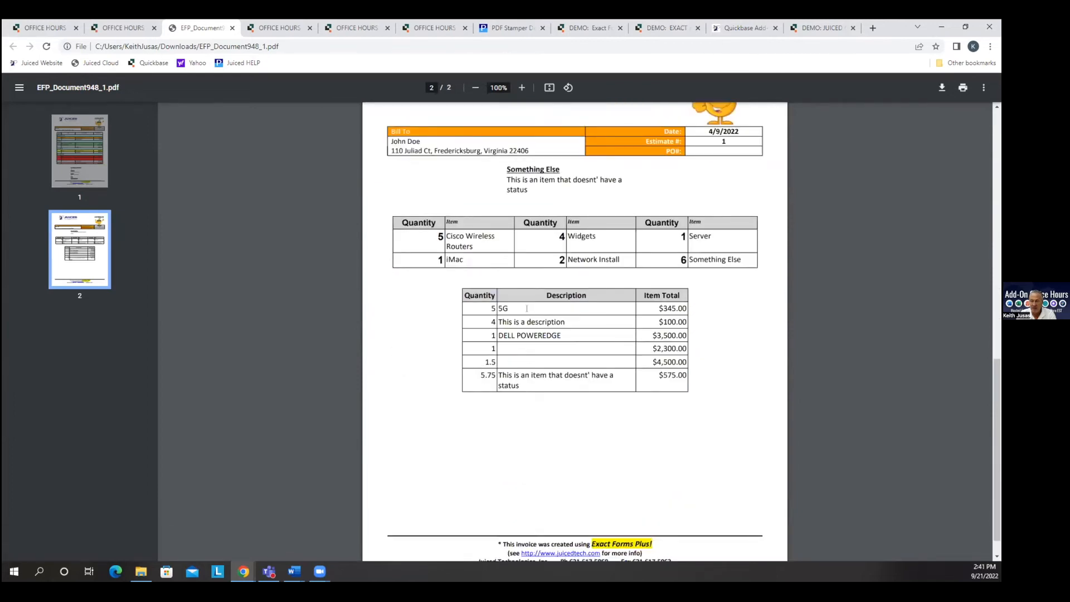
pyautogui.moveTo(475, 376); pyautogui.dragTo(493, 361)
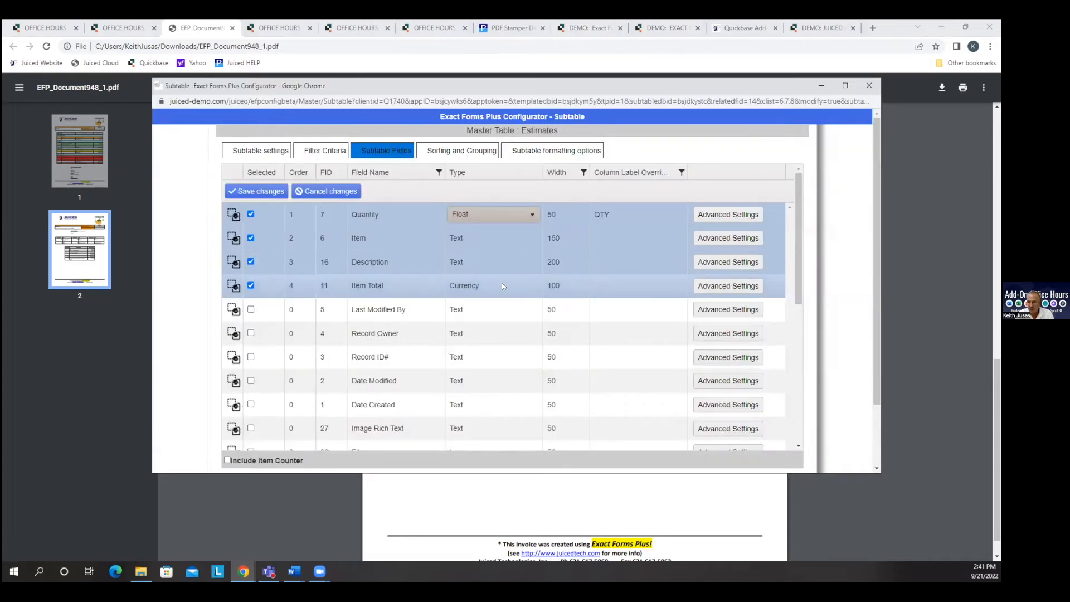
# - Show the available field types for Item Total in the subtable configurator, and move its window off the PDF
pyautogui.click(519, 284)
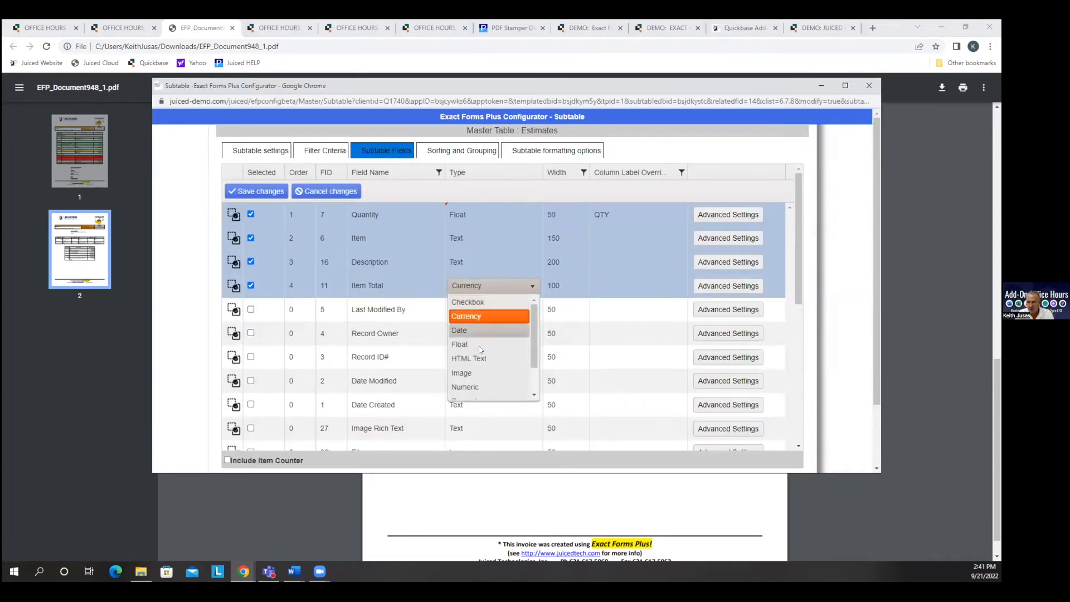
pyautogui.moveTo(533, 337); pyautogui.dragTo(533, 392)
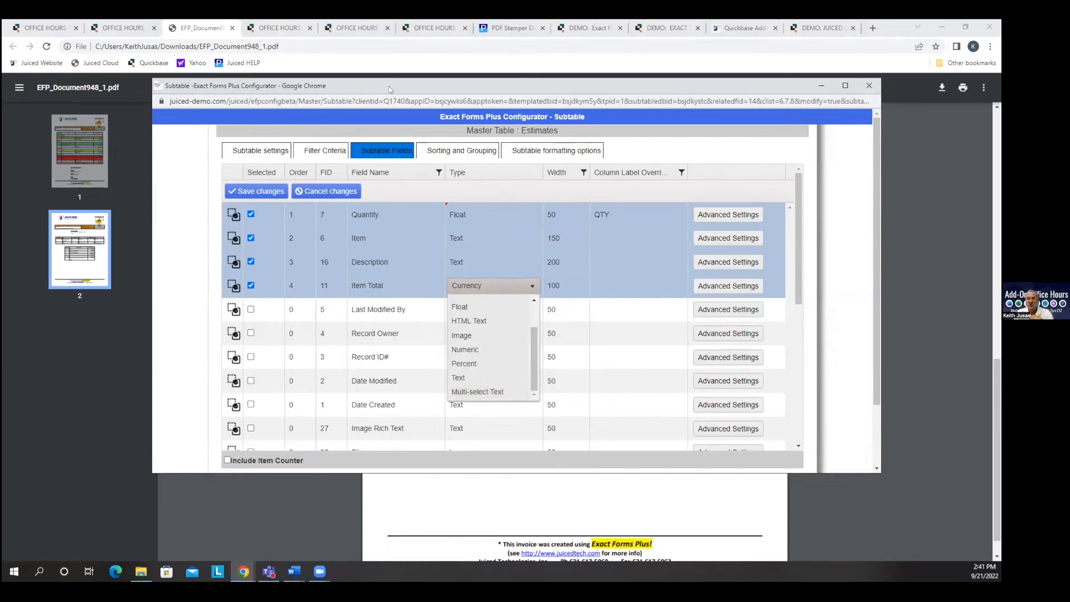
pyautogui.moveTo(362, 93); pyautogui.dragTo(1, 92)
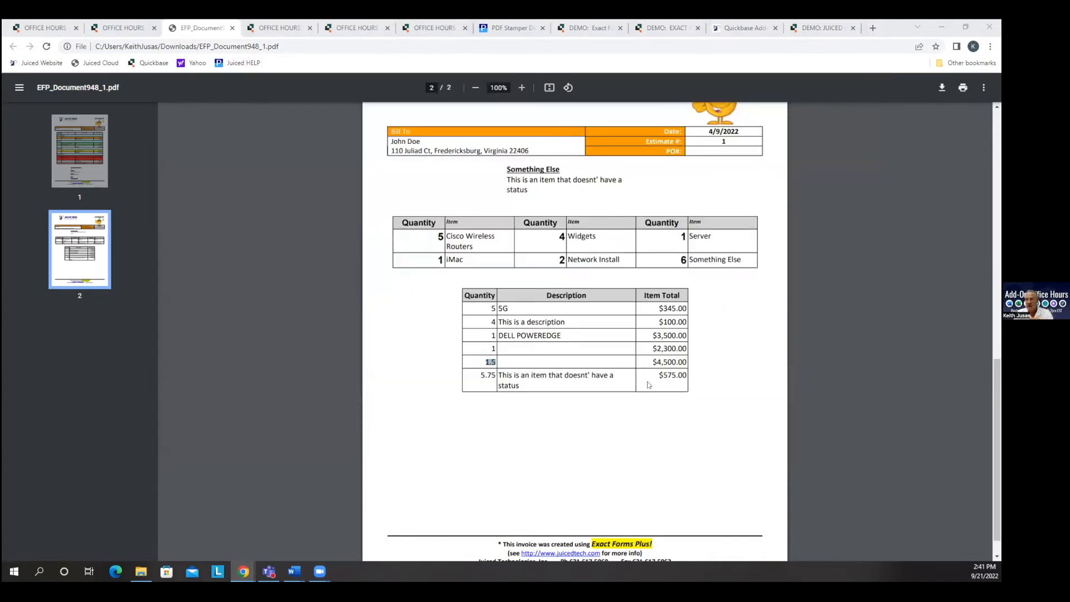
# - Close the PDF, reopen the record of estimate 1001 from the estimates list, and check its line items
pyautogui.scroll(10, 749, 407)
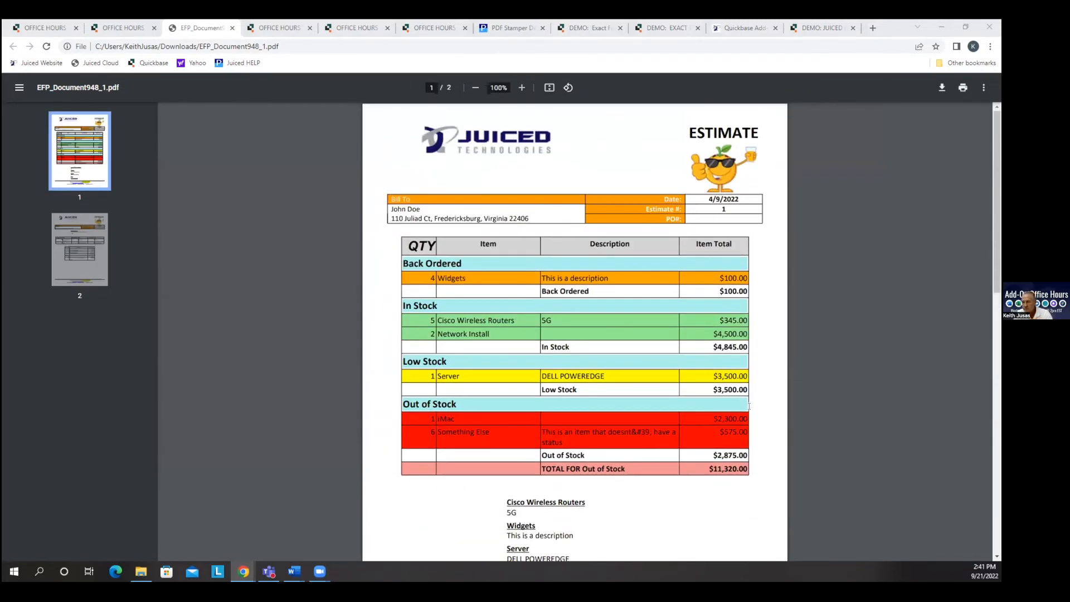
pyautogui.click(231, 28)
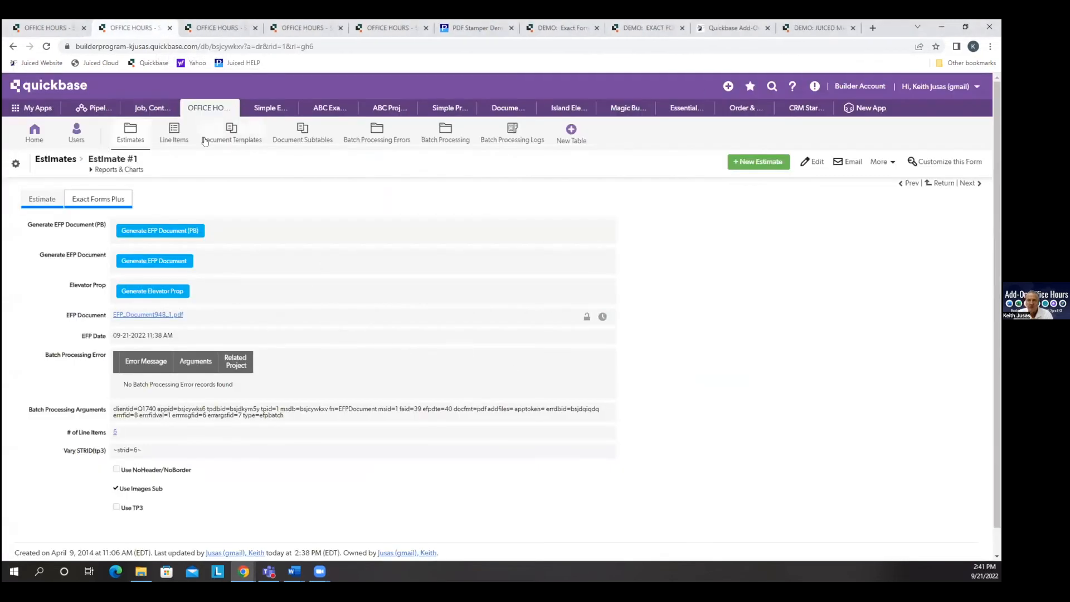
pyautogui.click(148, 140)
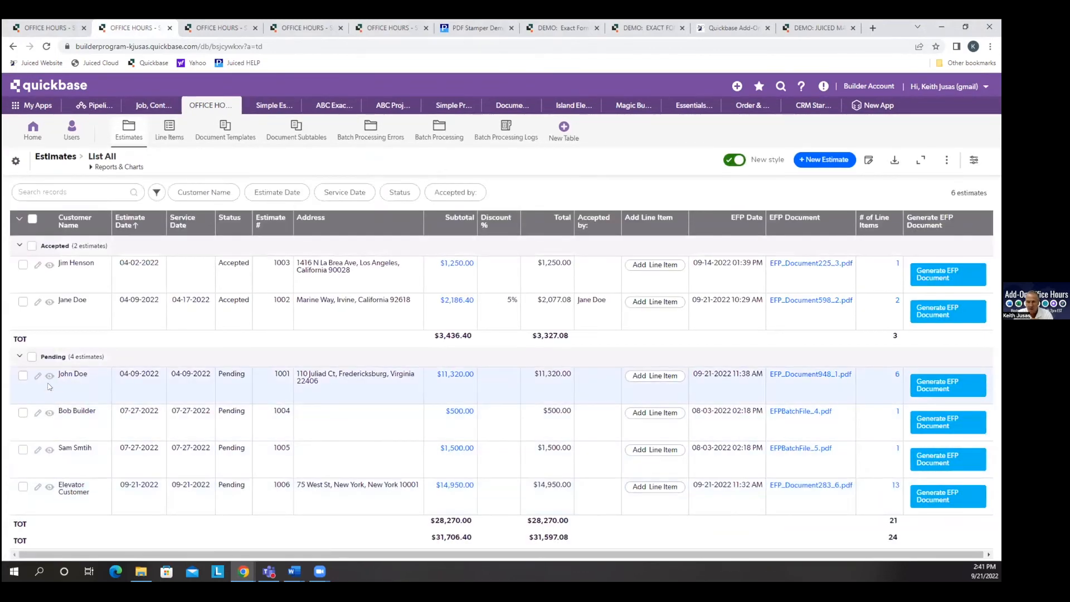
pyautogui.click(49, 375)
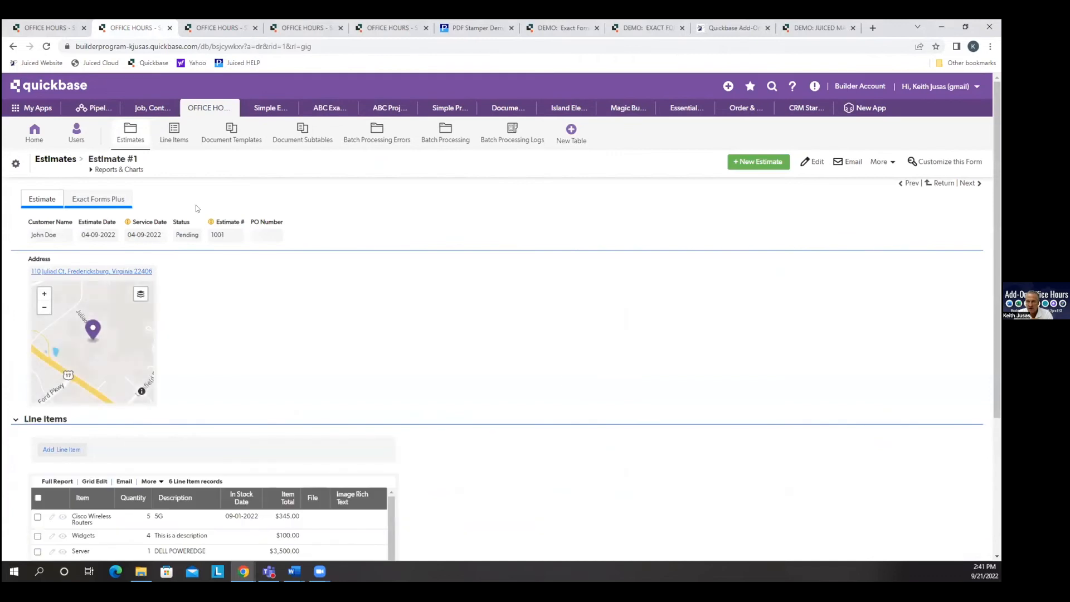
pyautogui.scroll(-4, 452, 440)
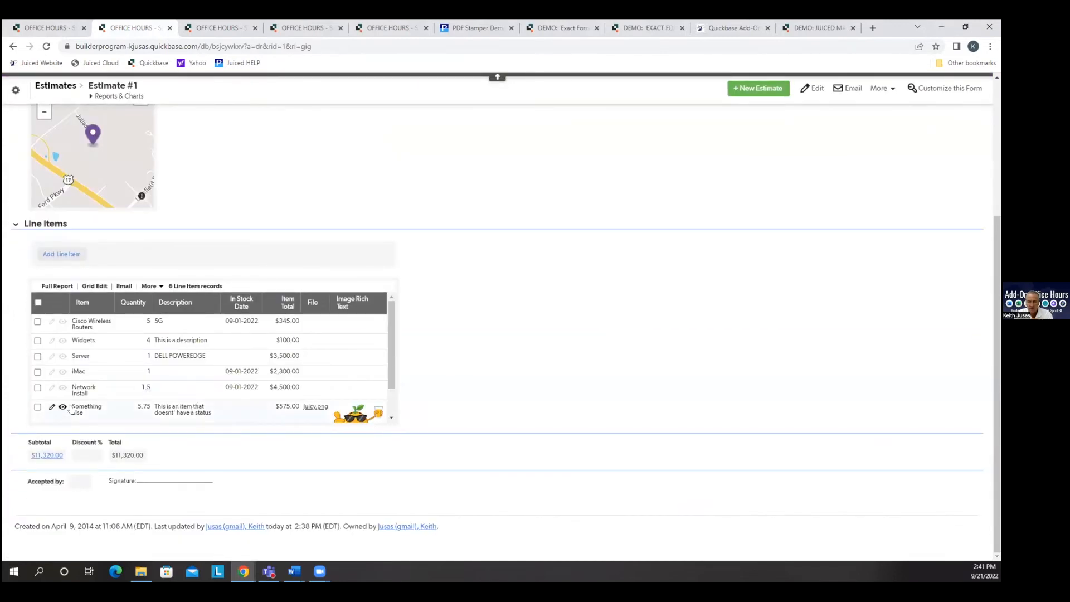
pyautogui.scroll(4, 296, 275)
# - Open the related estimate of the Something Else line item, generate its EFP document, and close the preview
pyautogui.click(191, 133)
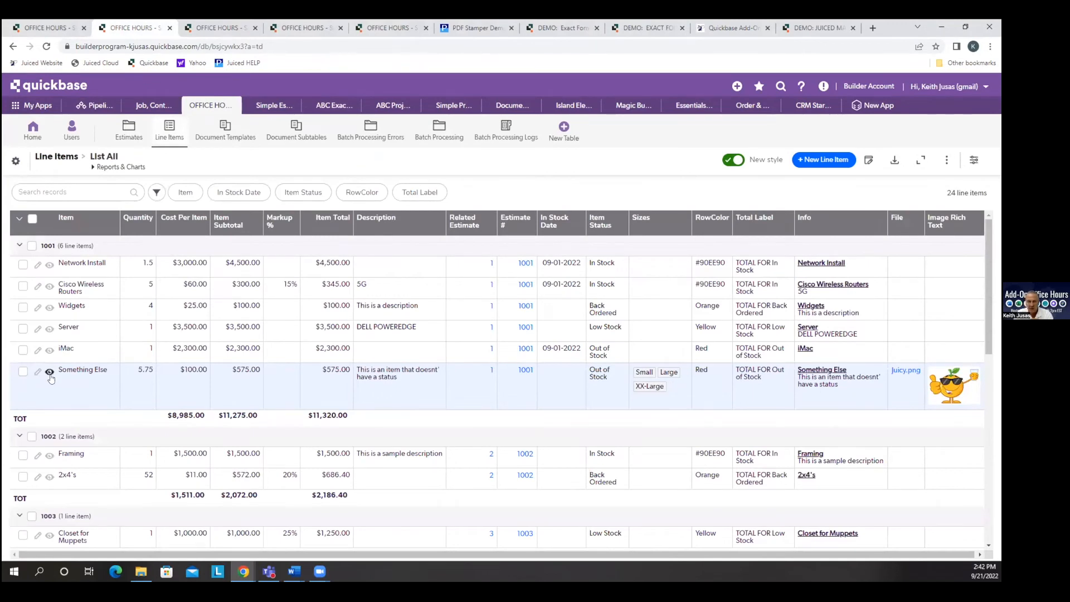
pyautogui.click(491, 370)
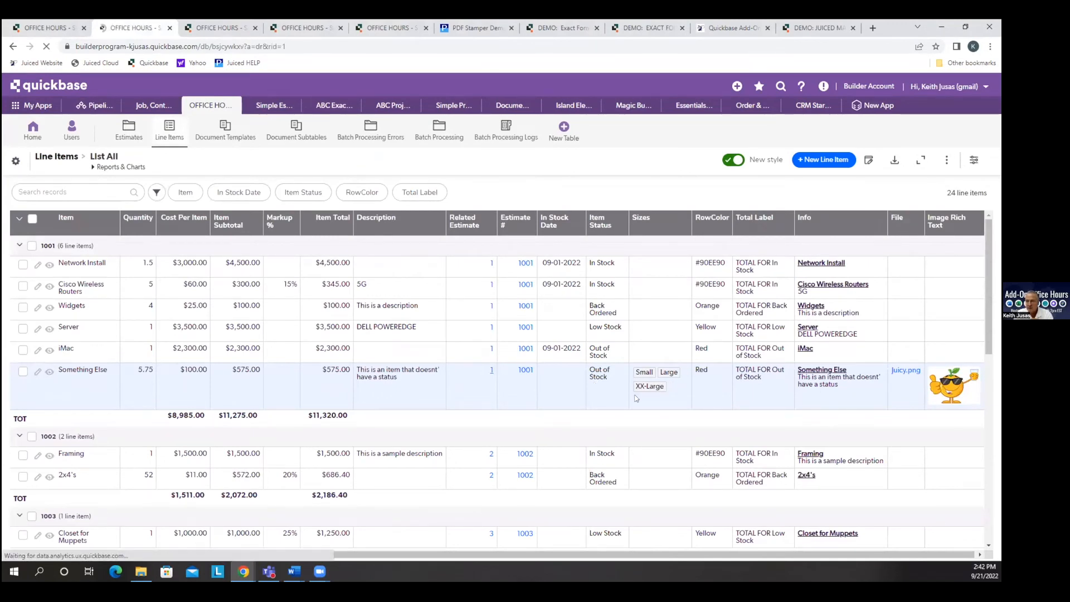
pyautogui.click(98, 199)
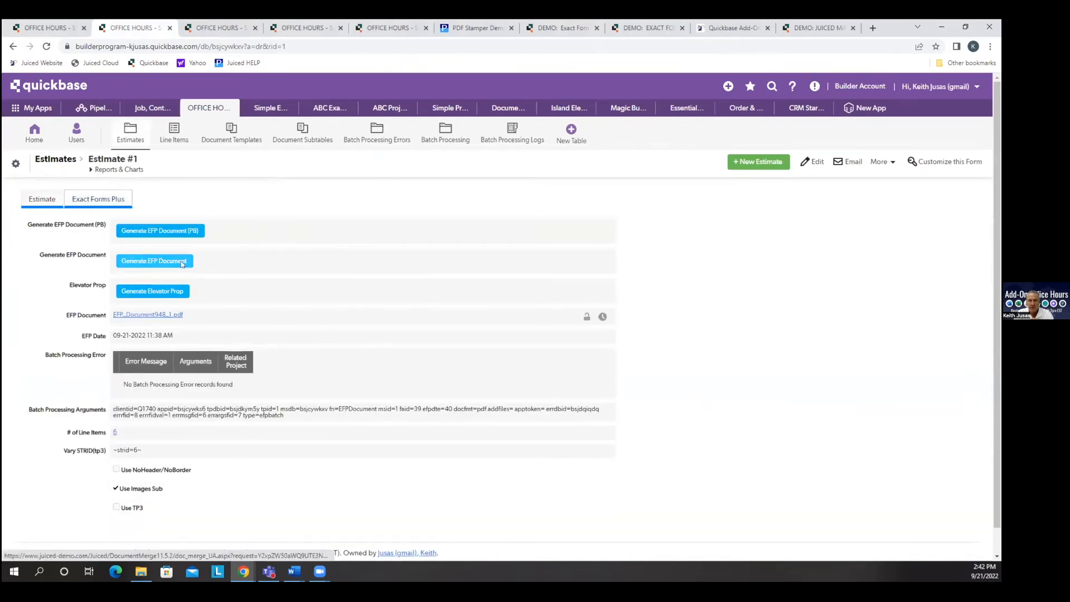
pyautogui.click(174, 262)
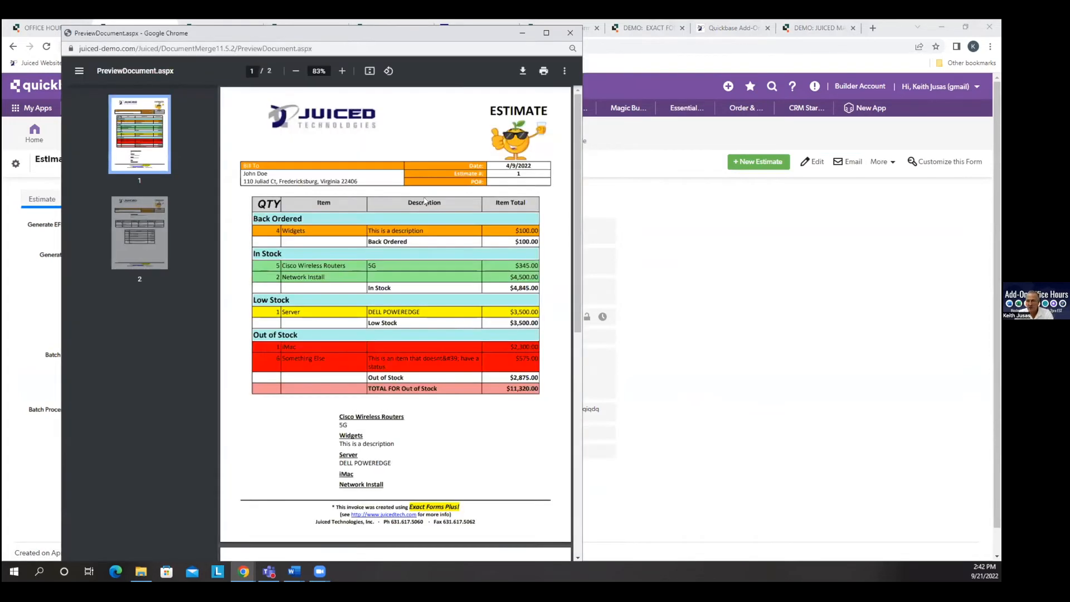
pyautogui.click(570, 33)
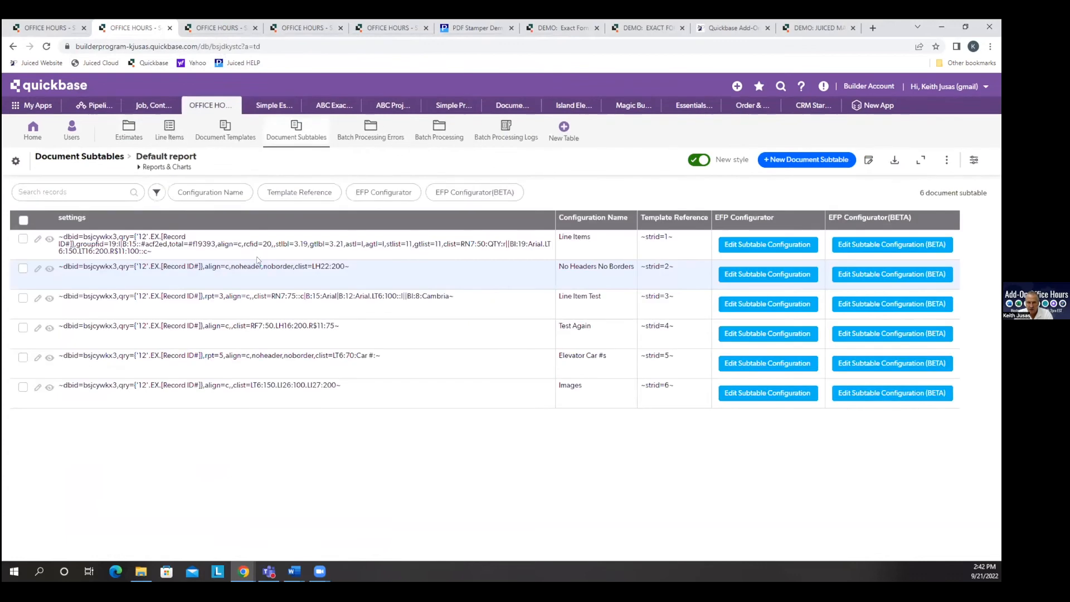
# - Open the beta configuration of the Line Items document subtable and add the Sizes field to its selected subtable fields
pyautogui.click(892, 245)
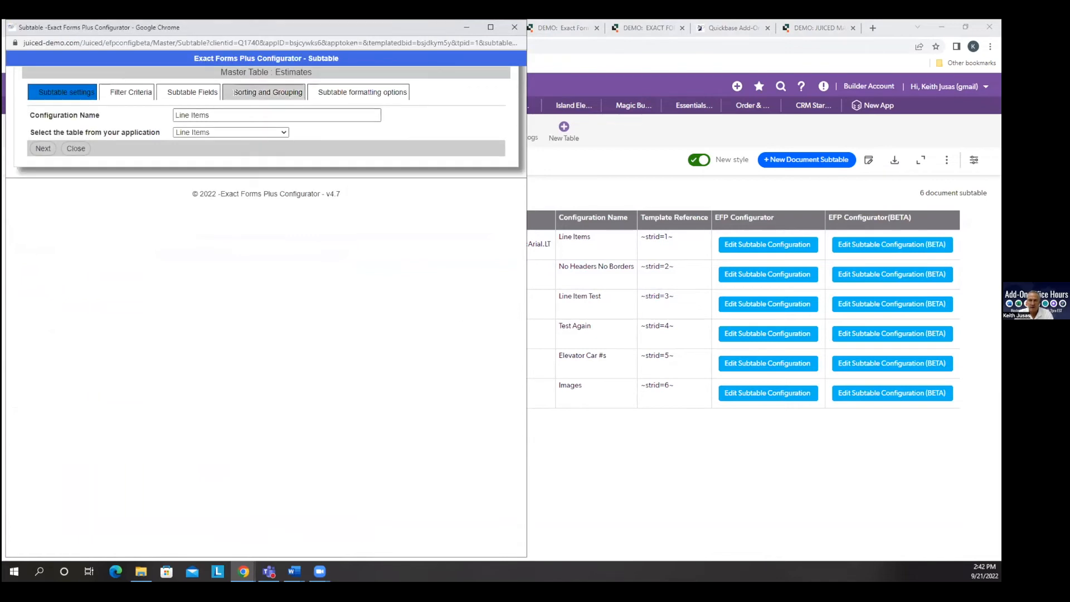
pyautogui.click(185, 93)
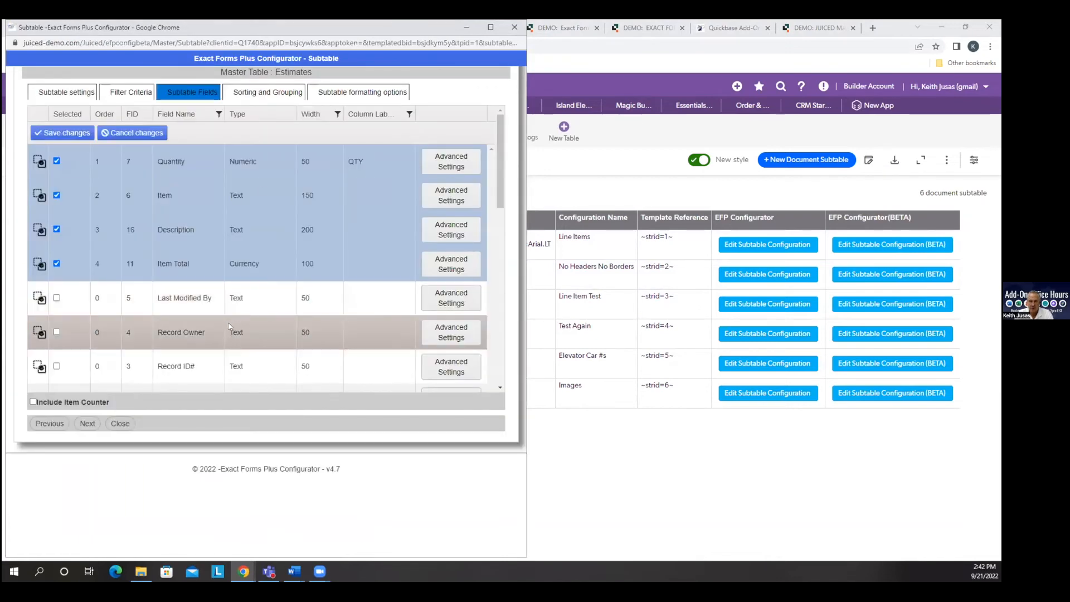
pyautogui.scroll(-3, 224, 327)
pyautogui.scroll(-5, 225, 328)
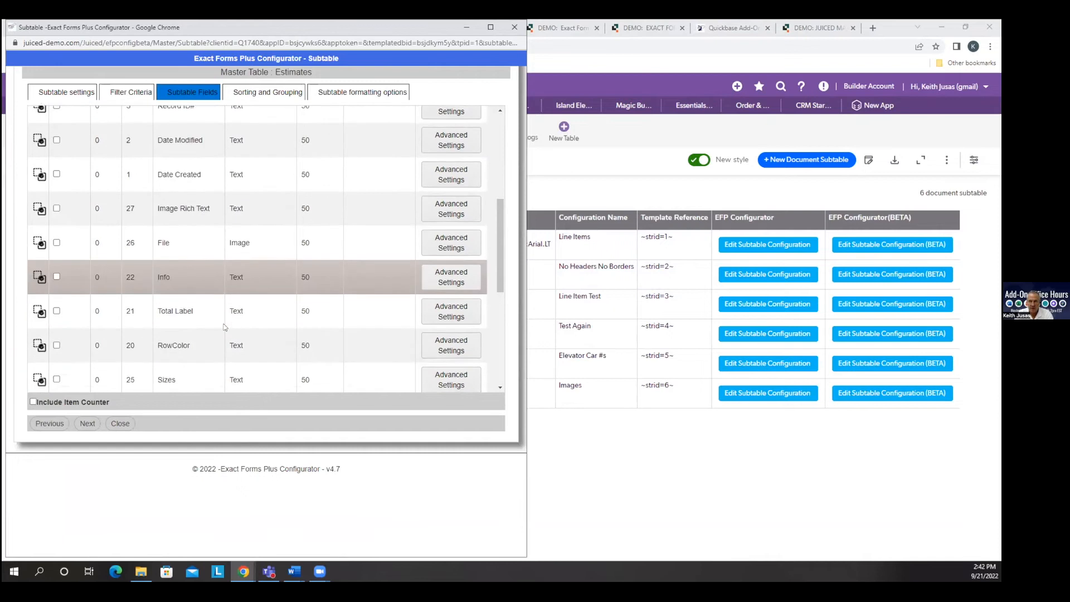
pyautogui.scroll(-5, 224, 328)
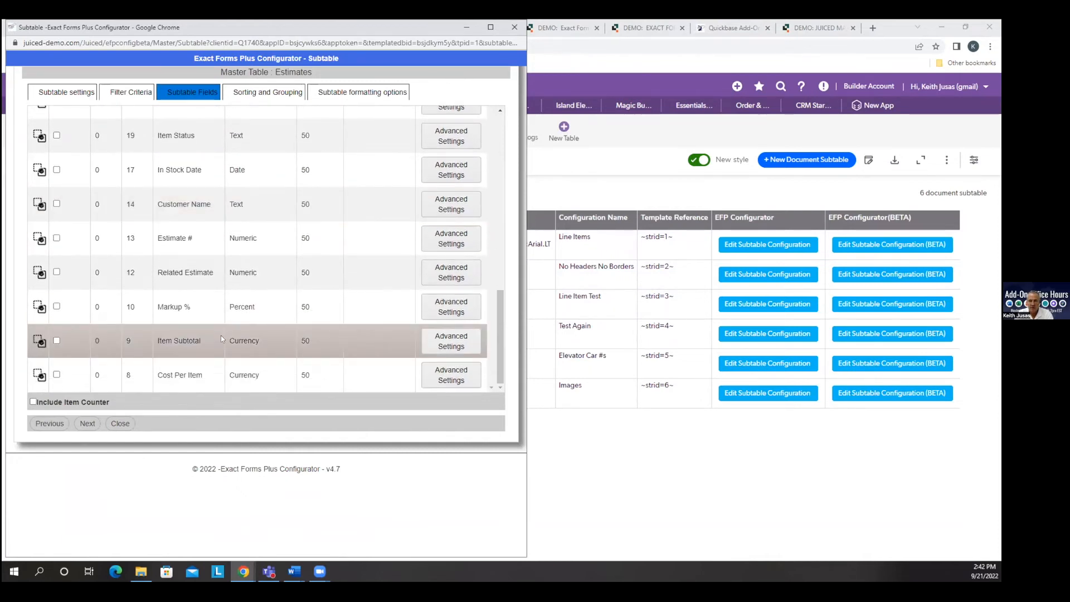
pyautogui.scroll(3, 221, 336)
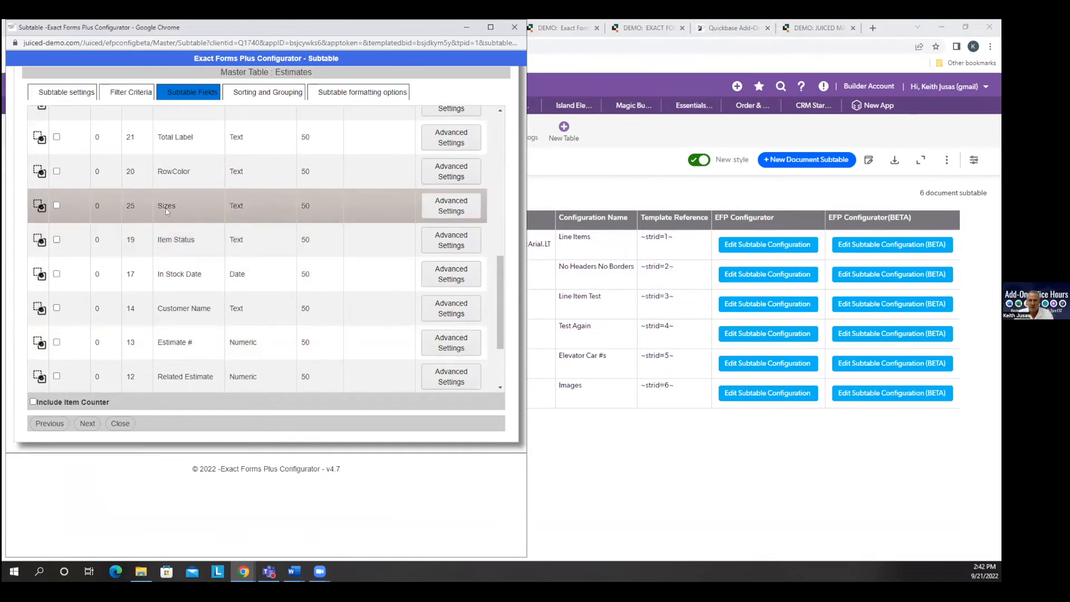
pyautogui.click(56, 206)
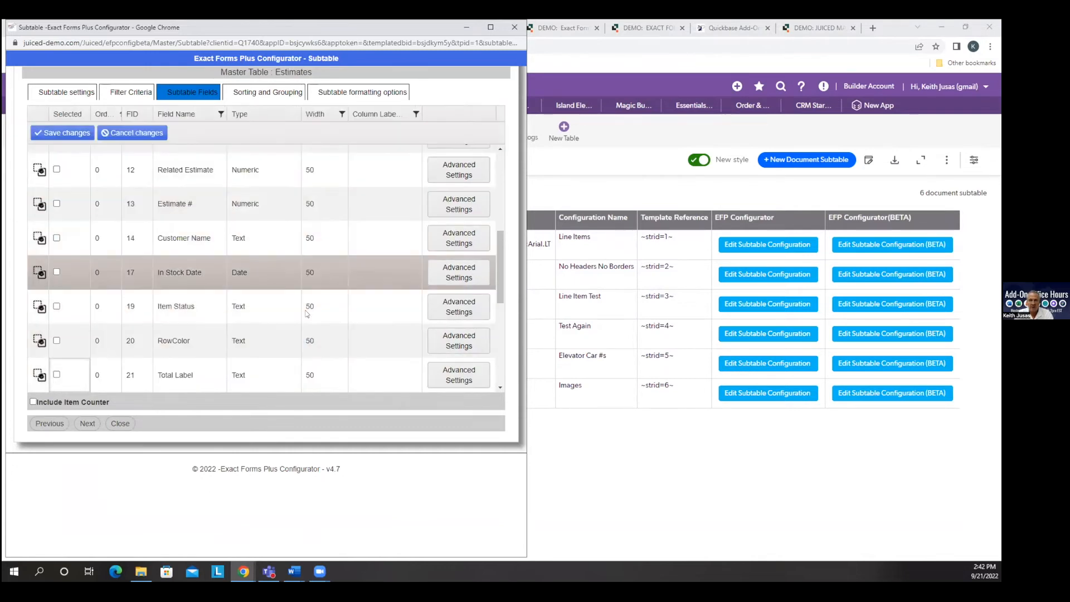
# - Set the Sizes field's type to Multi-select Text and save the subtable field changes
pyautogui.scroll(5, 270, 241)
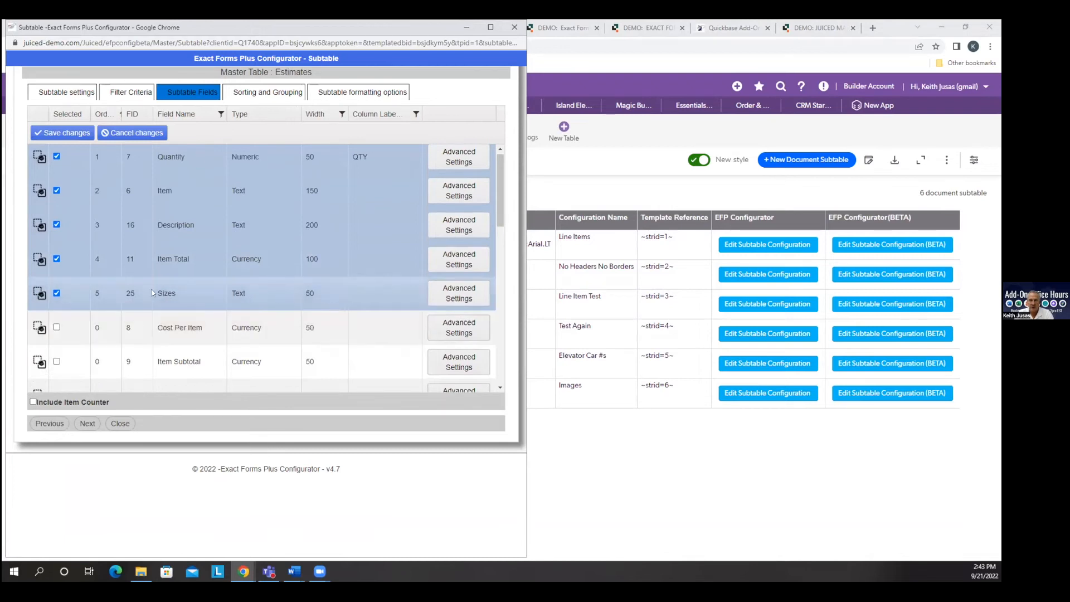
pyautogui.click(264, 298)
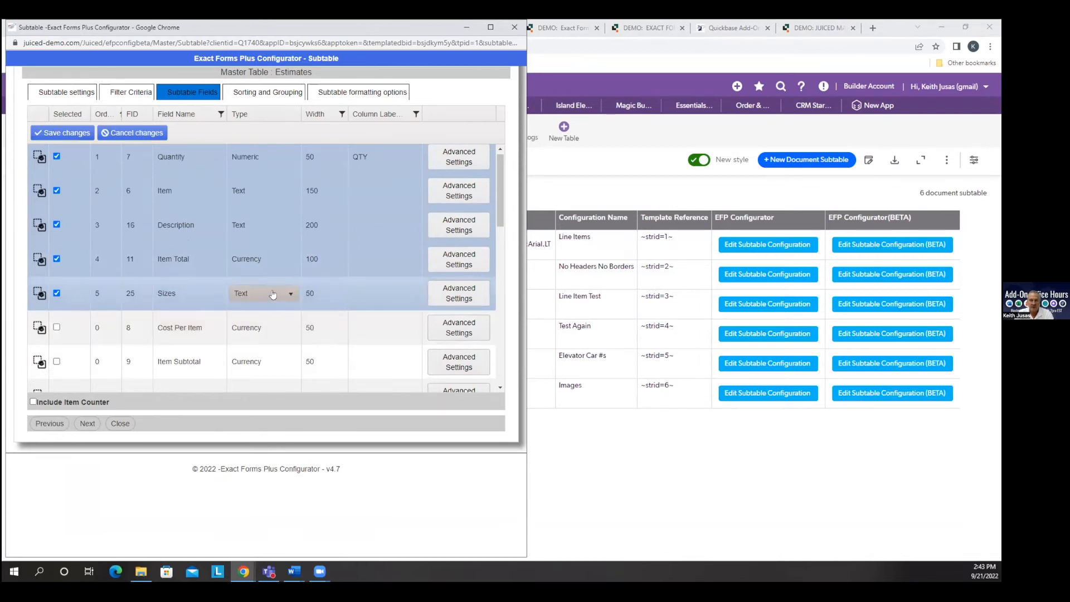
pyautogui.click(290, 293)
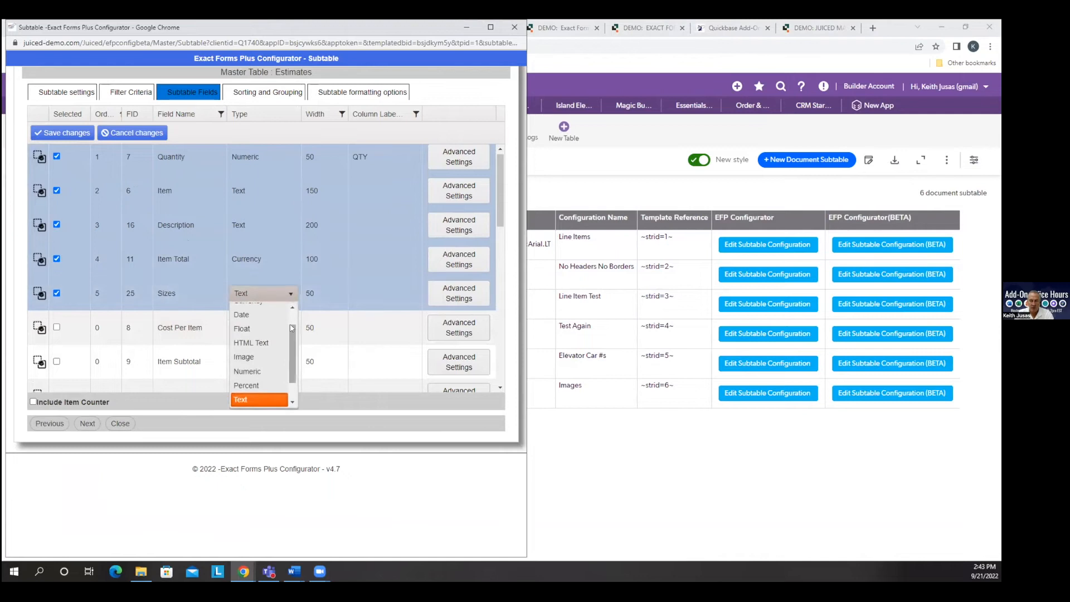
pyautogui.moveTo(290, 343); pyautogui.dragTo(289, 368)
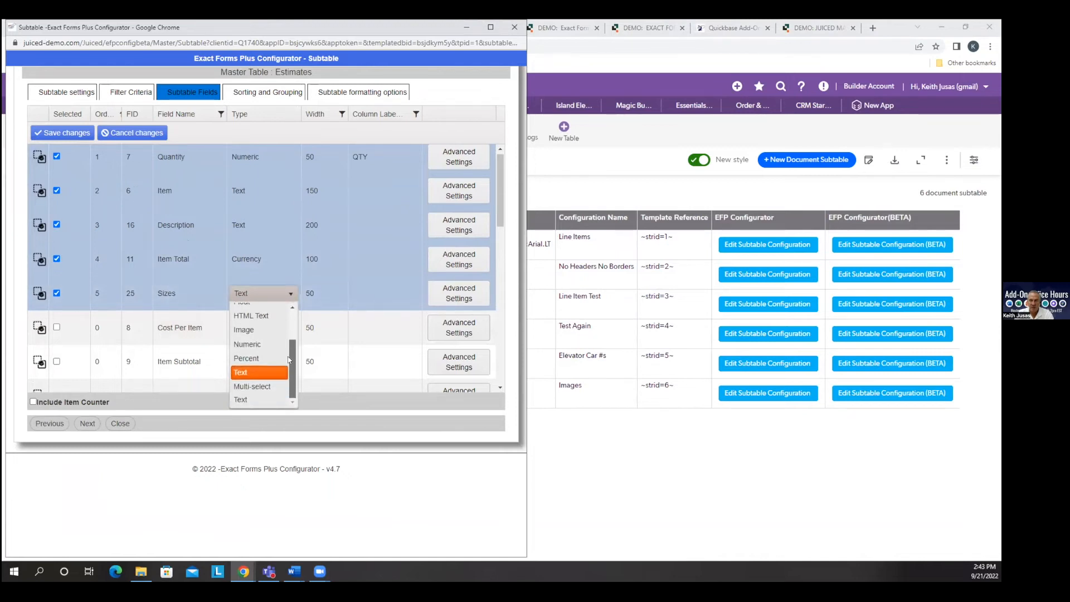
pyautogui.click(266, 390)
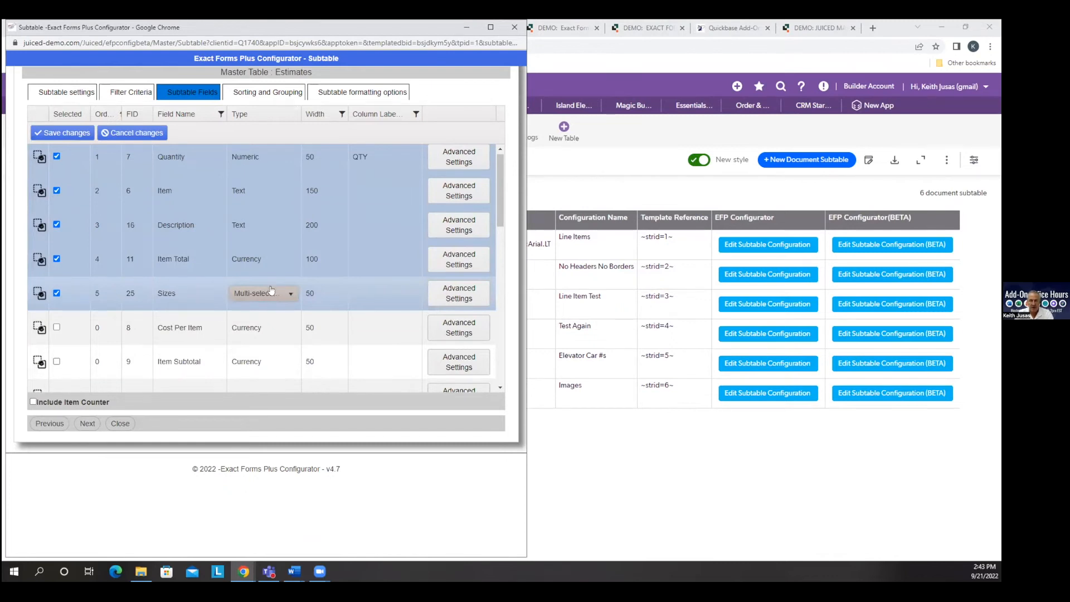
pyautogui.click(66, 133)
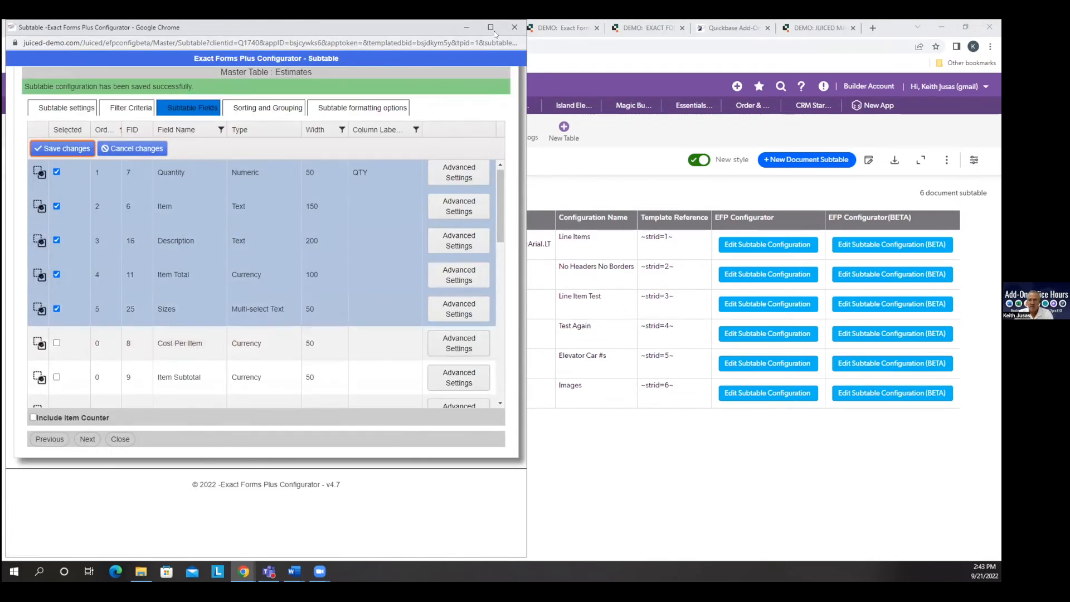
# - Advance to the subtable formatting options, save the Line Items subtable configuration, and close the configurator
pyautogui.click(87, 439)
pyautogui.scroll(-5, 150, 466)
pyautogui.click(89, 493)
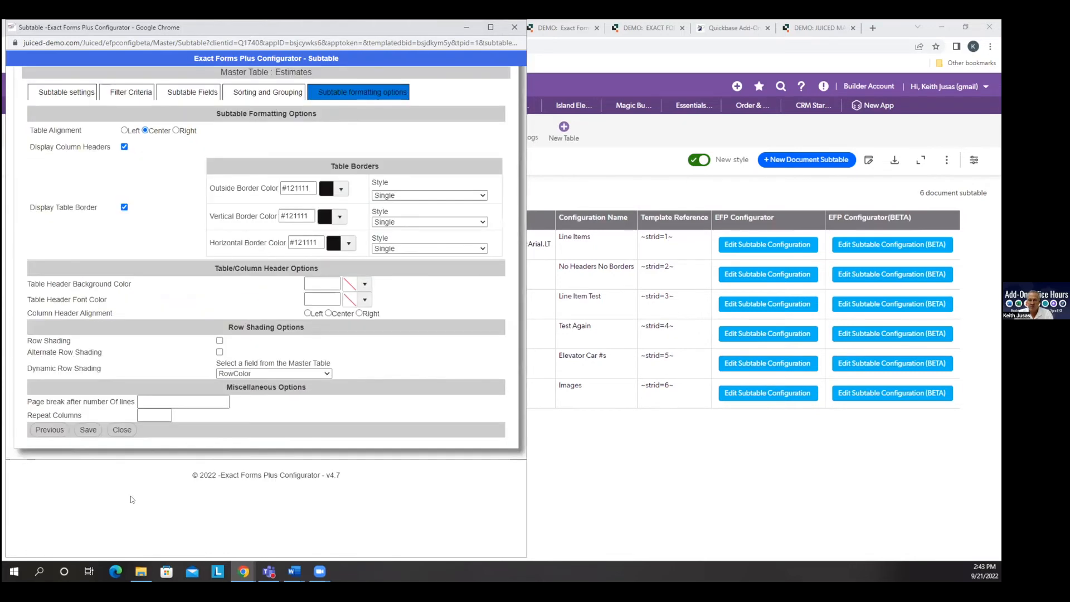
pyautogui.click(88, 430)
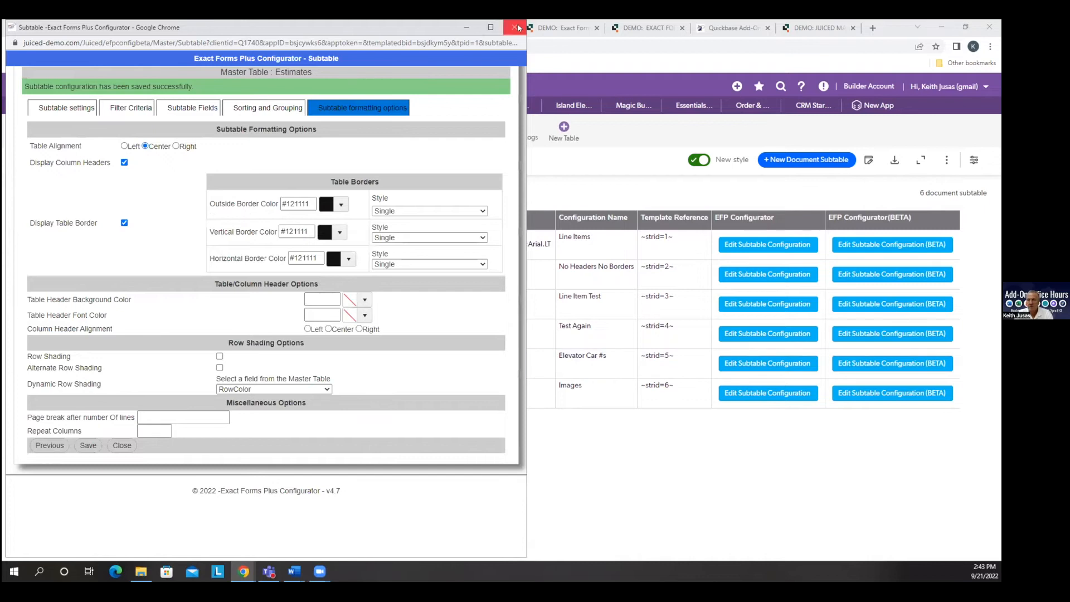
pyautogui.click(518, 28)
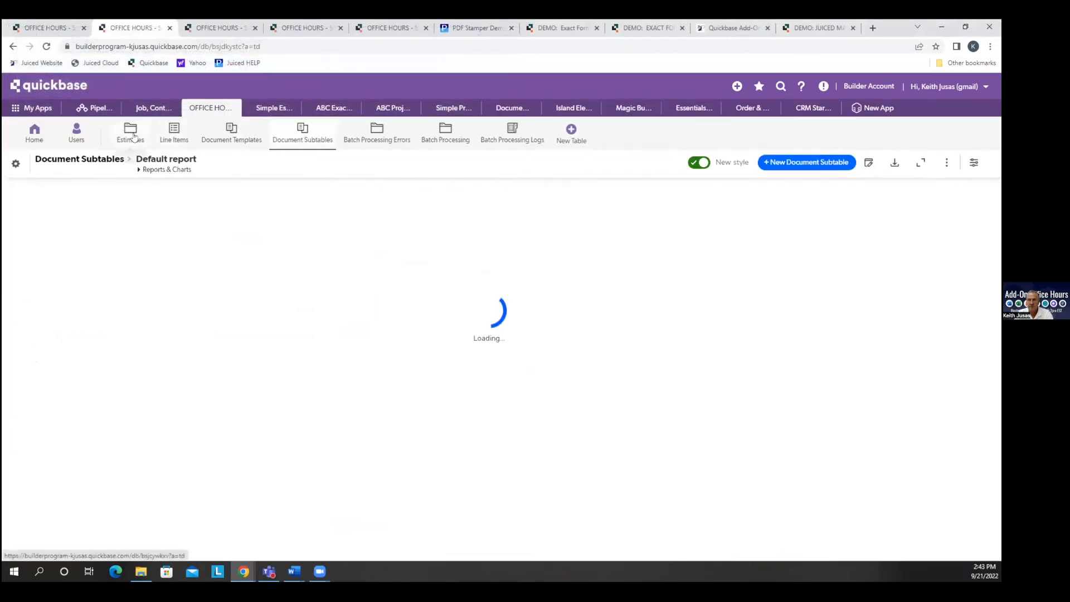
# - Open the related line items of estimate 1001 from the estimates list to check the Sizes values
pyautogui.click(133, 135)
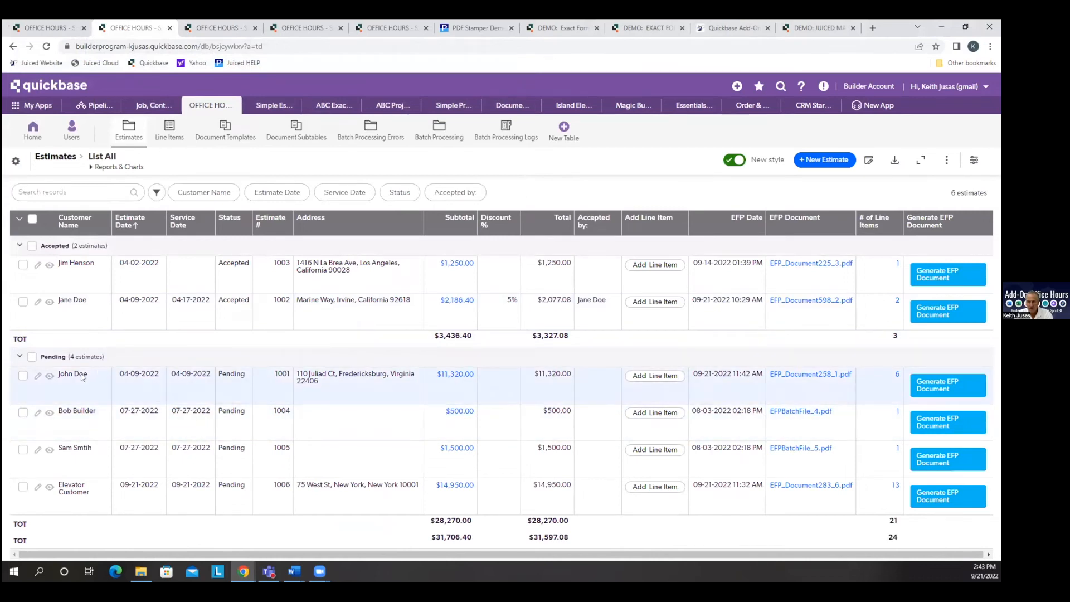
pyautogui.click(896, 374)
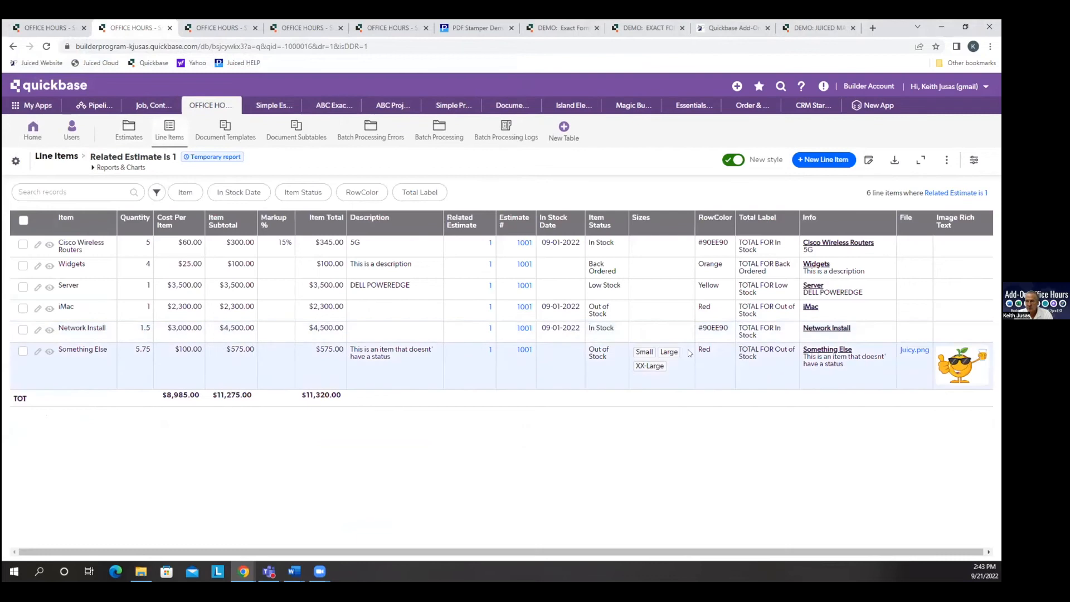
# - Return to the estimates list, generate the EFP document for estimate 1001, and review the Sizes column in a widened preview before closing it
pyautogui.click(13, 46)
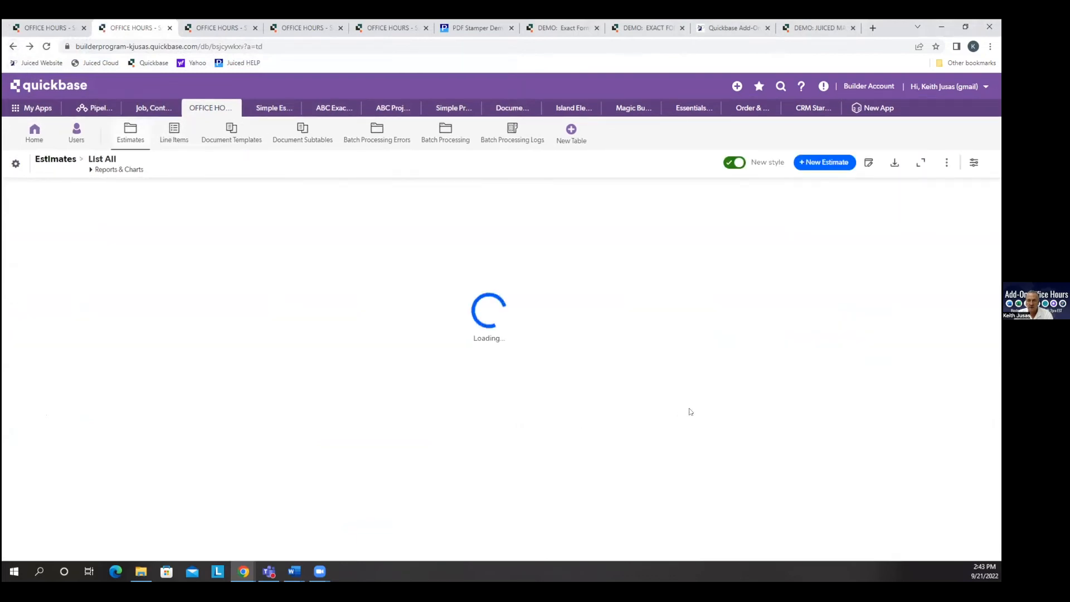
pyautogui.click(918, 390)
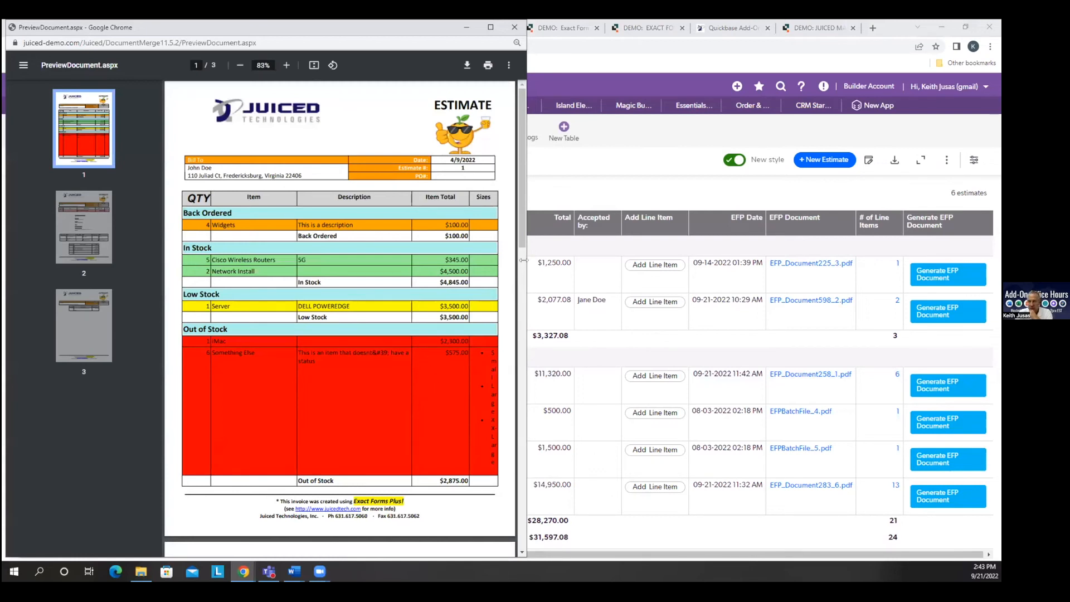
pyautogui.moveTo(523, 259); pyautogui.dragTo(843, 267)
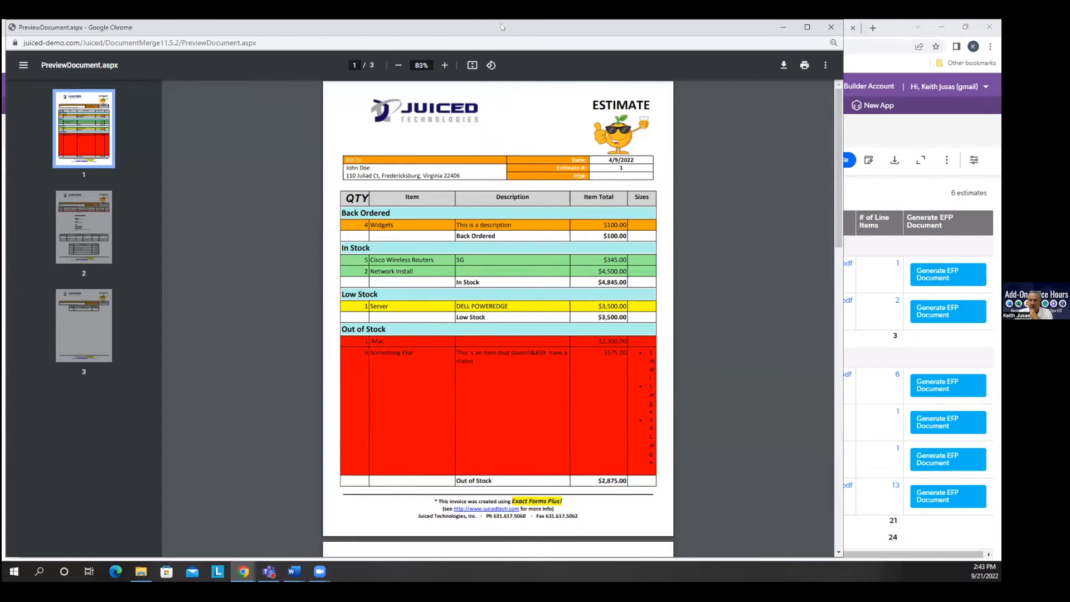
pyautogui.click(831, 27)
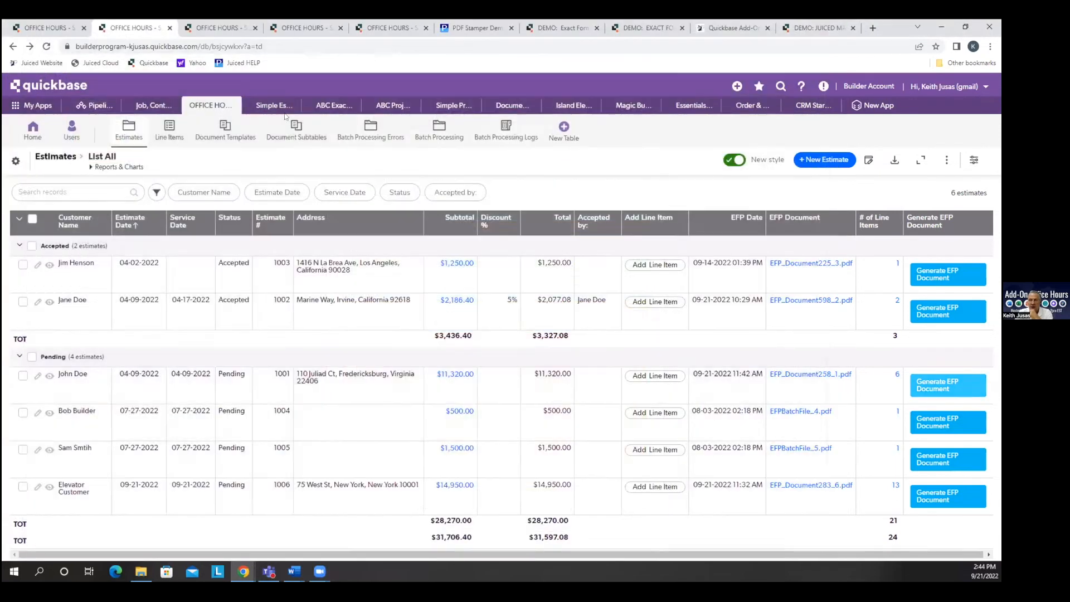
# - Open the beta configuration of the Line Items document subtable and set the Description field's width to 125
pyautogui.click(221, 28)
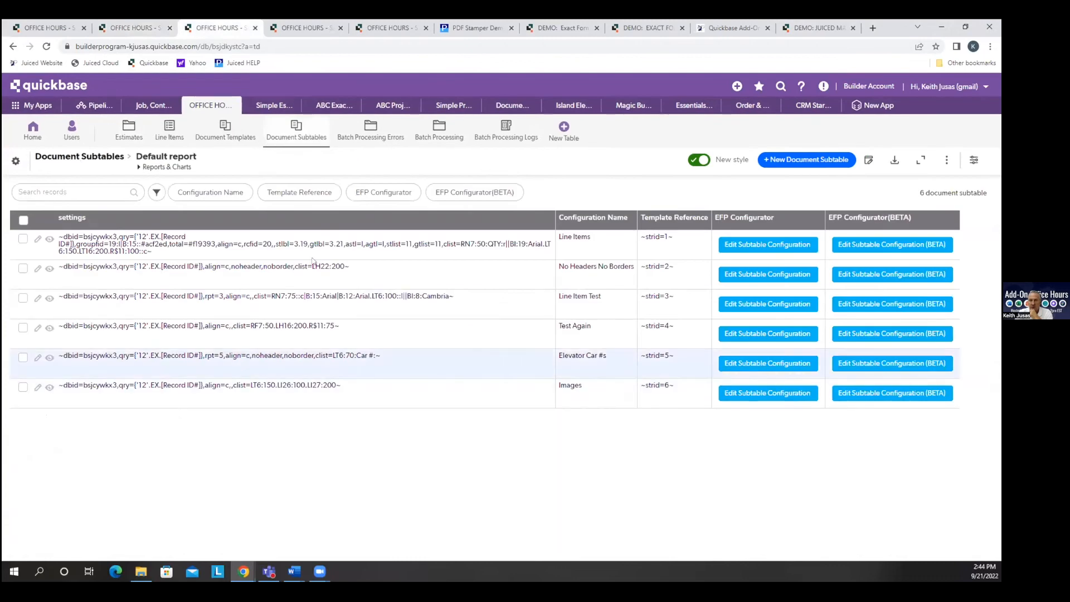
pyautogui.click(883, 249)
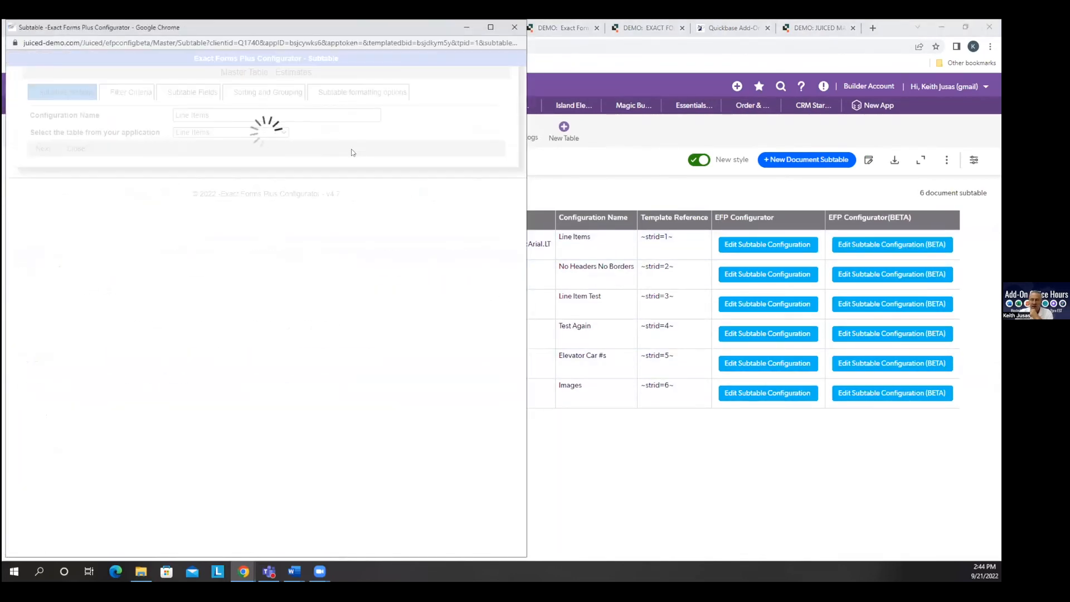
pyautogui.click(200, 91)
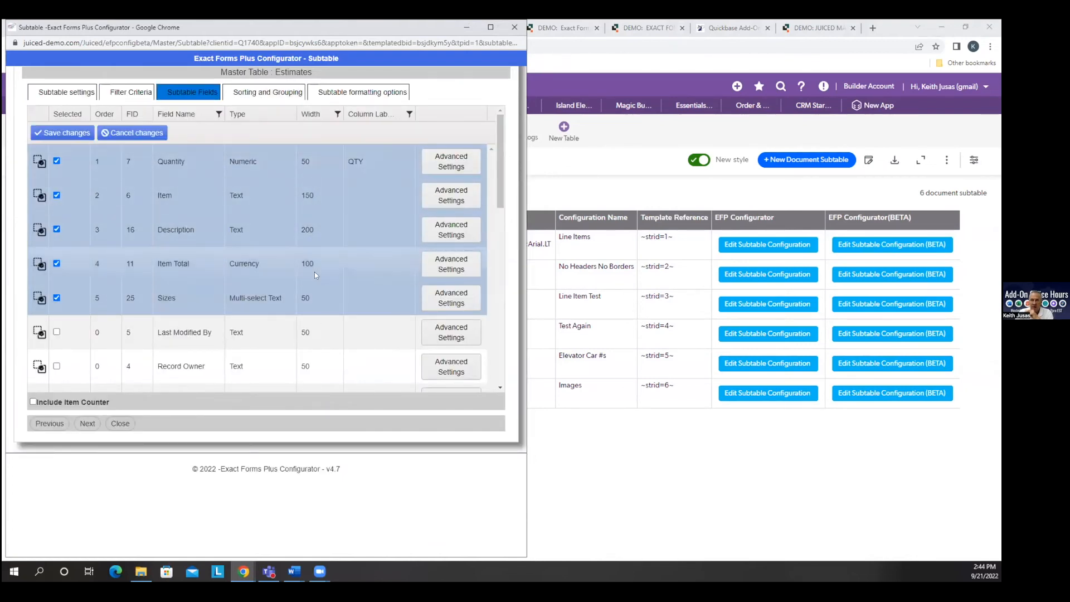
pyautogui.click(314, 229)
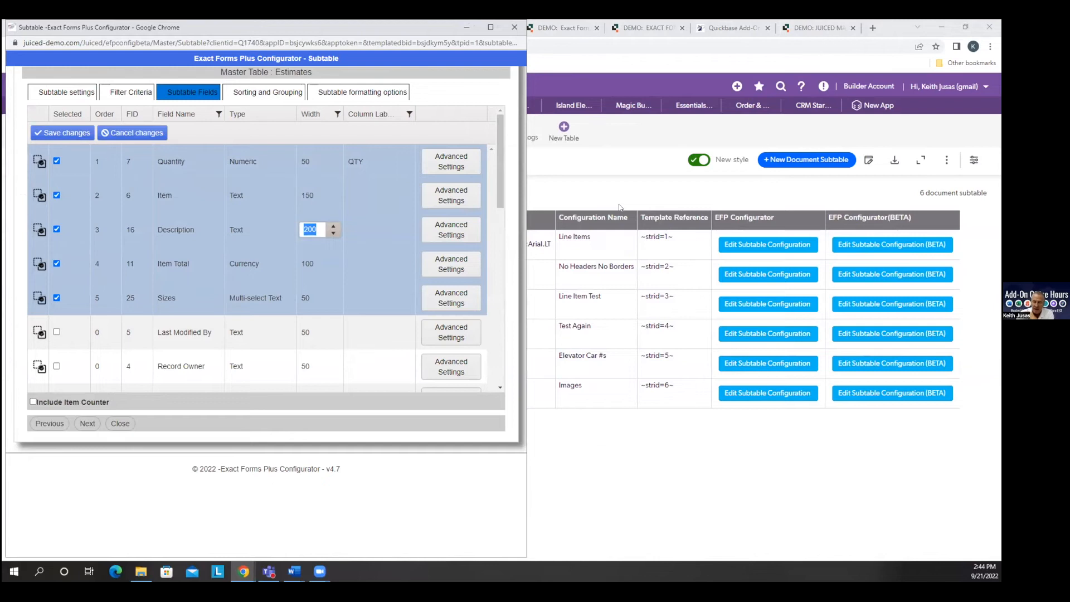
pyautogui.write('125')
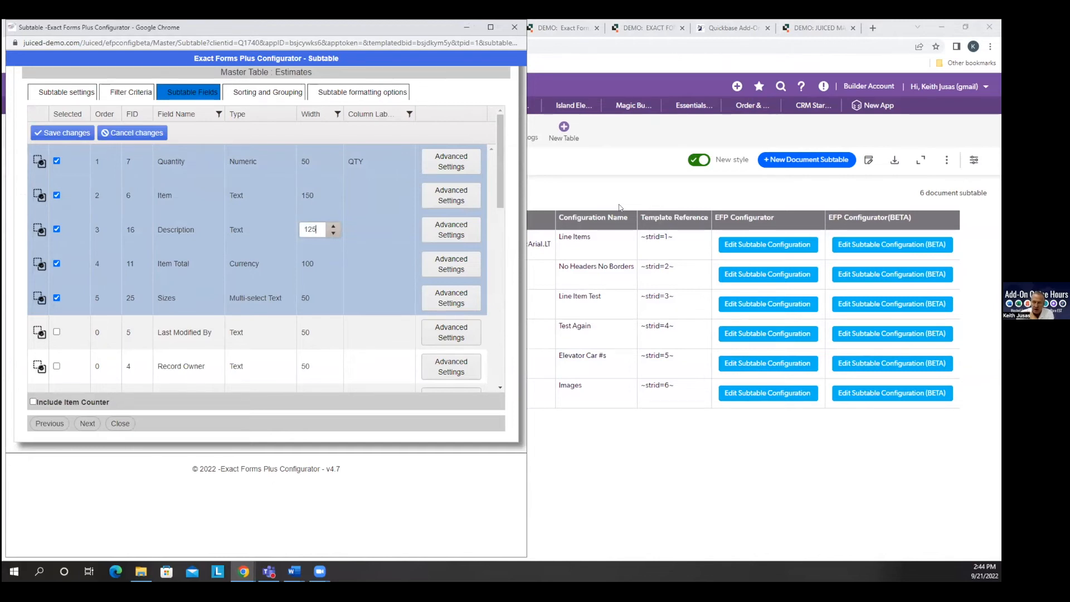
# - Set the Sizes field's width to 125, save the subtable field changes, and close the configurator
pyautogui.click(323, 301)
pyautogui.moveTo(316, 297); pyautogui.dragTo(299, 297)
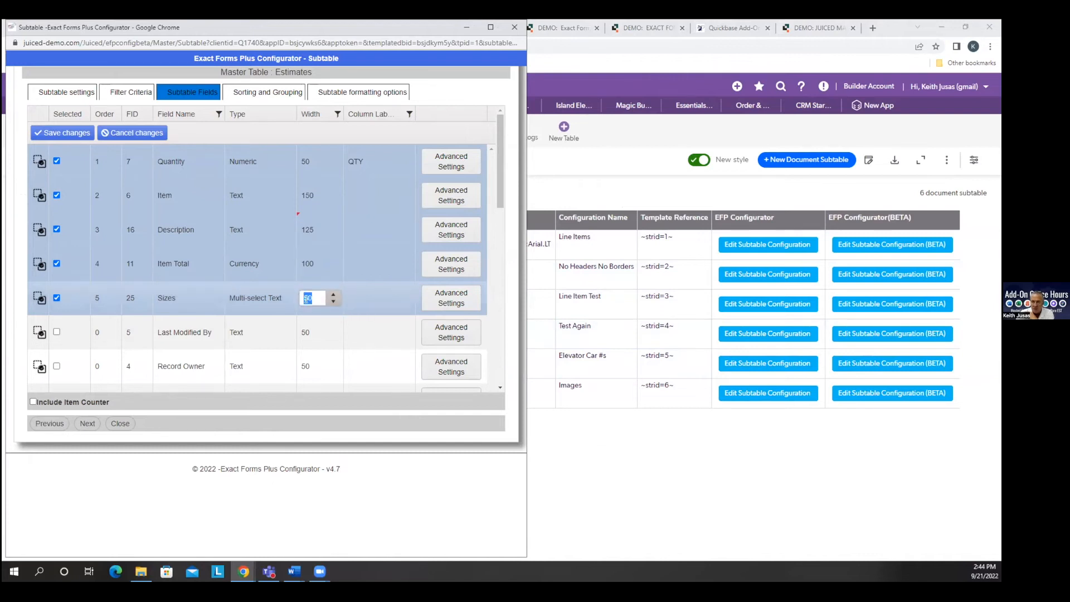
pyautogui.write('125')
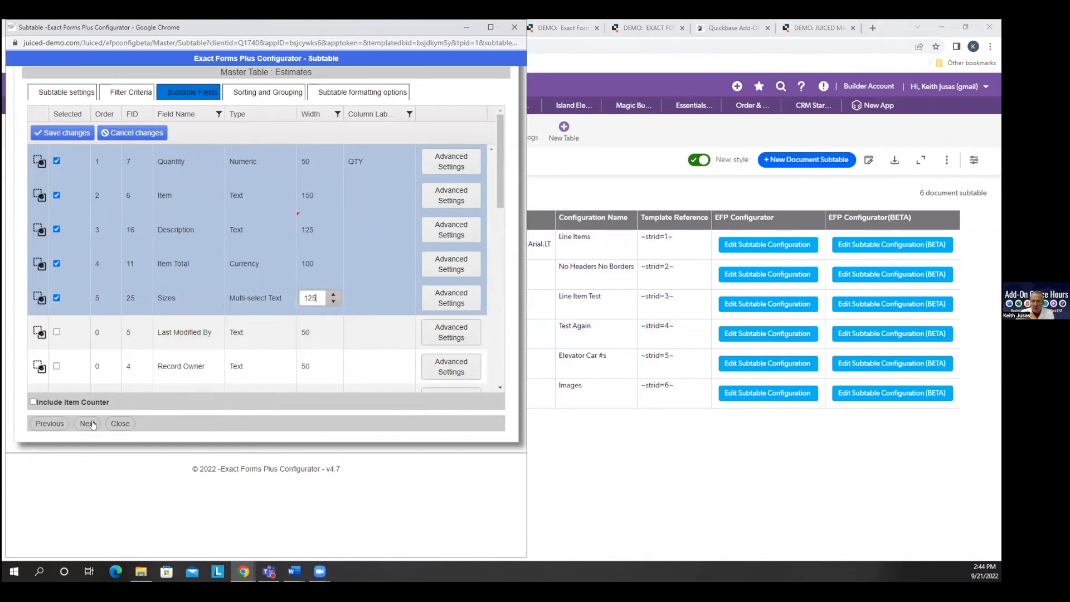
pyautogui.click(76, 133)
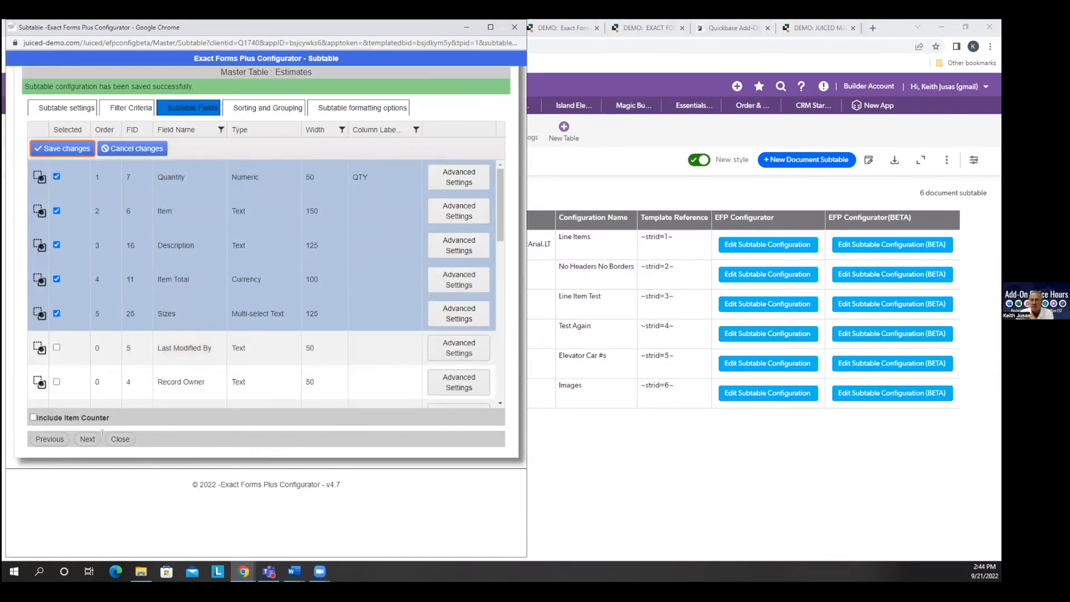
pyautogui.click(119, 438)
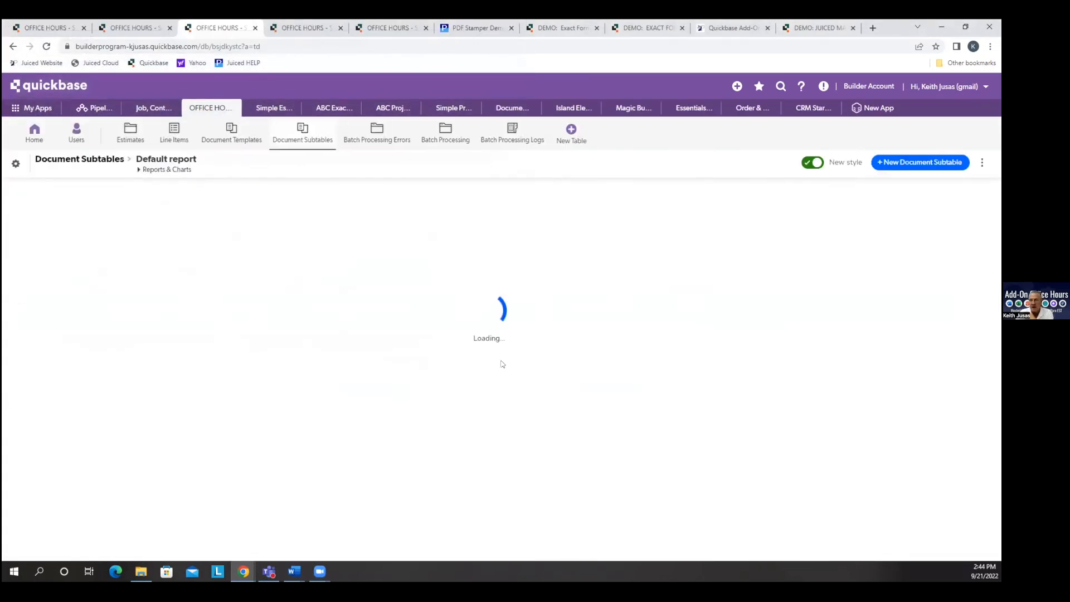
# - Generate the EFP document for estimate 1001 again from the estimates list, check its column widths, and close the preview
pyautogui.click(124, 138)
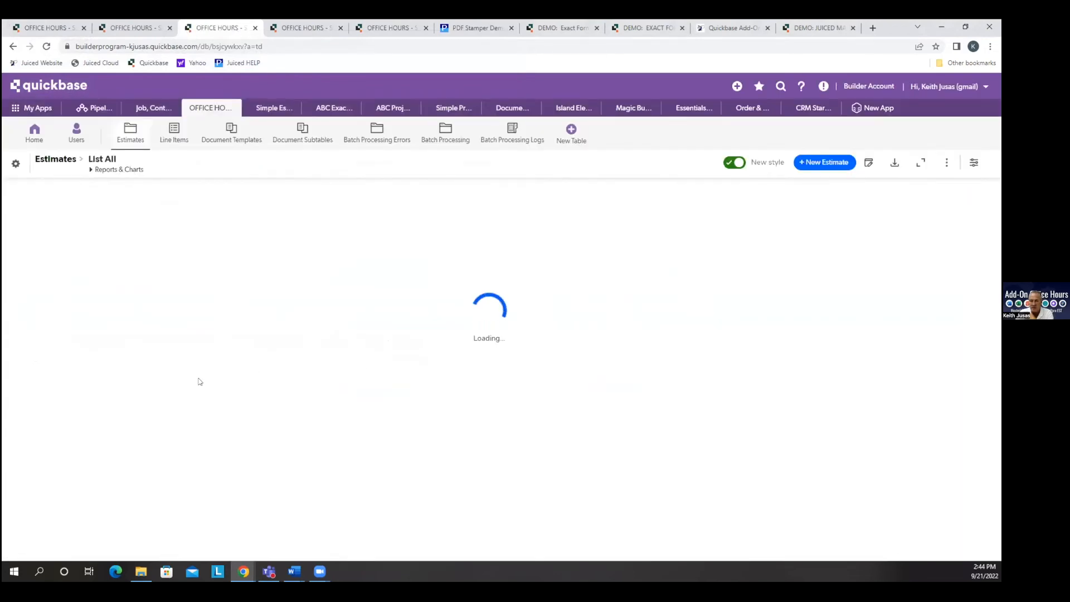
pyautogui.click(942, 384)
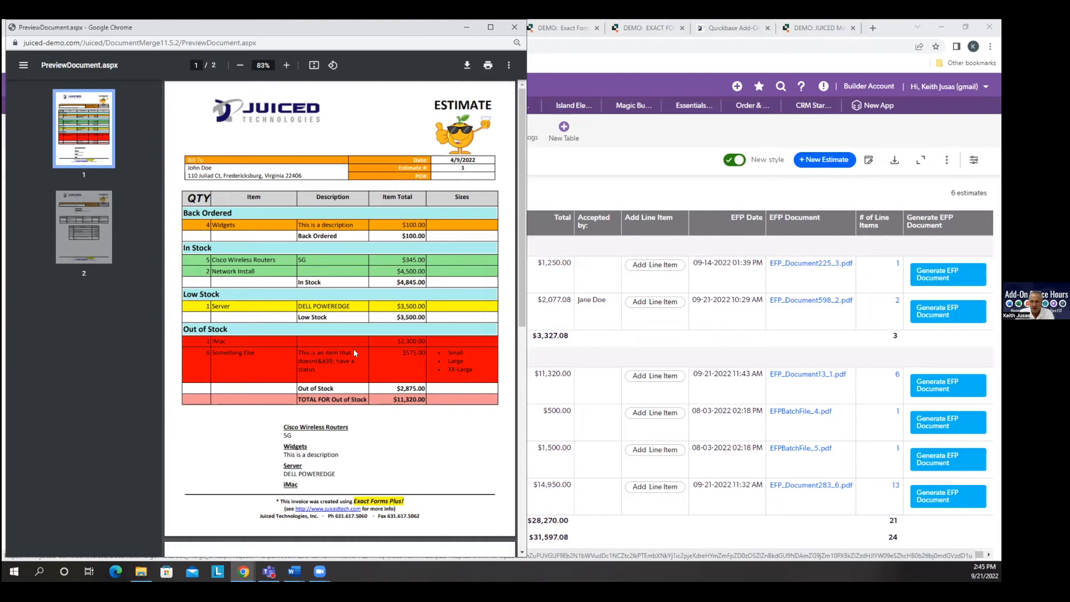
pyautogui.click(514, 27)
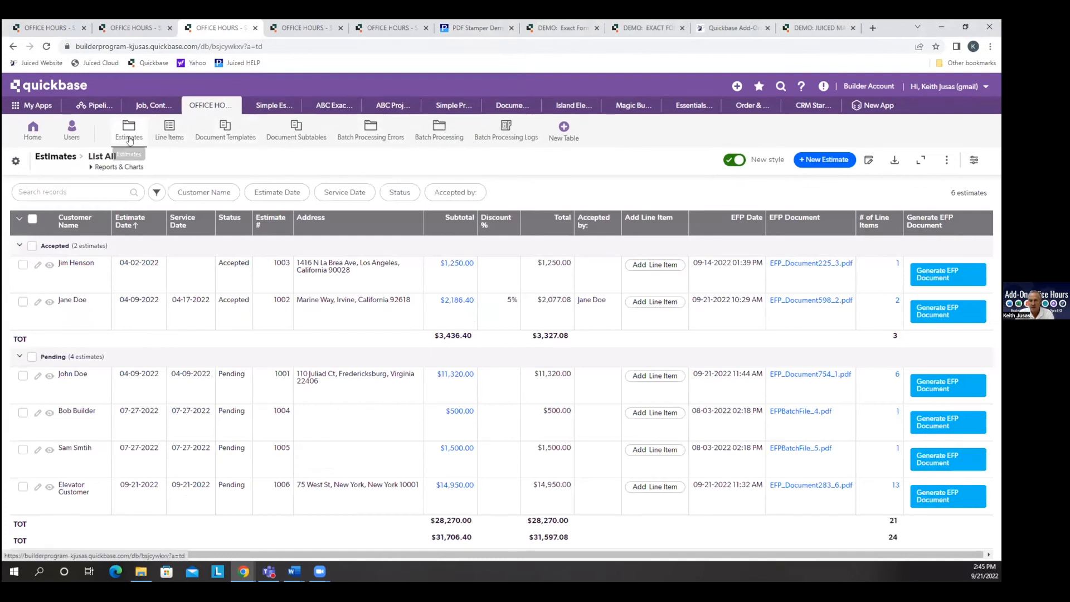
# - Look over the document templates and line items, then open the Something Else item's related estimate and show its Exact Forms Plus fields
pyautogui.click(211, 139)
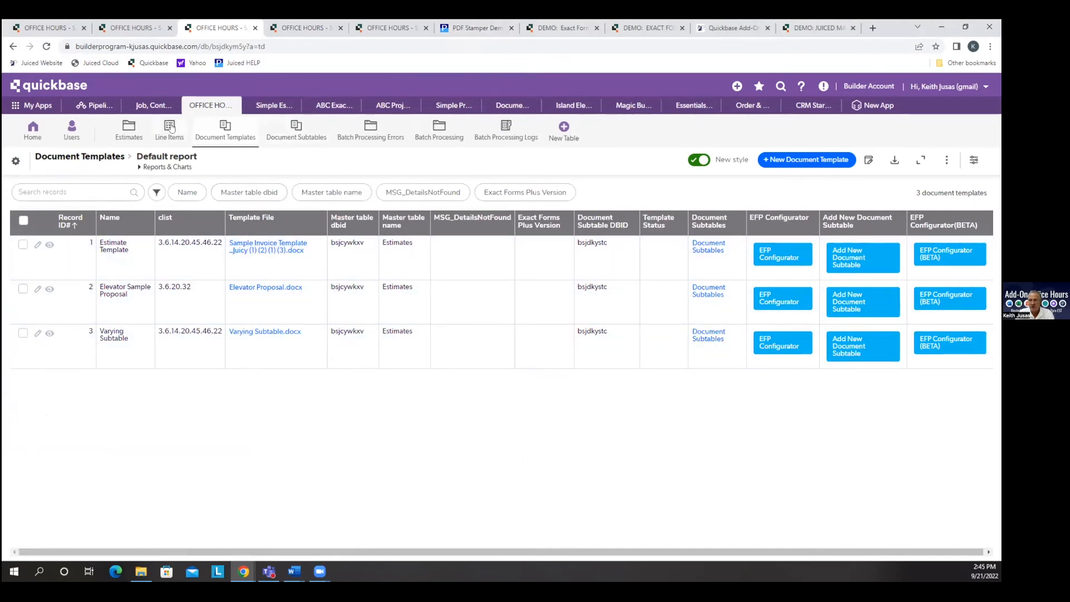
pyautogui.click(128, 130)
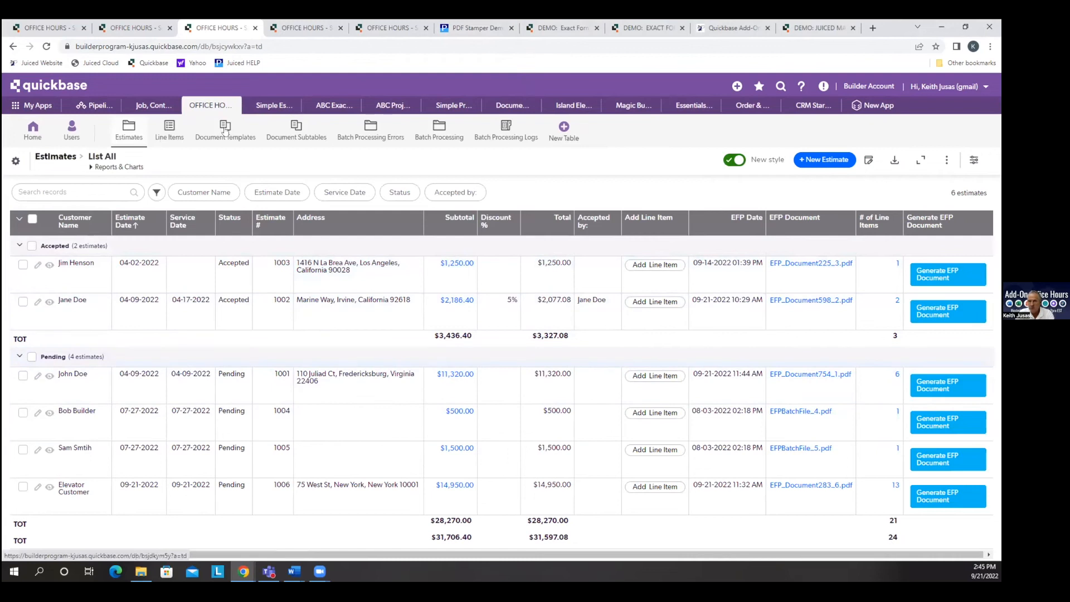
pyautogui.click(177, 140)
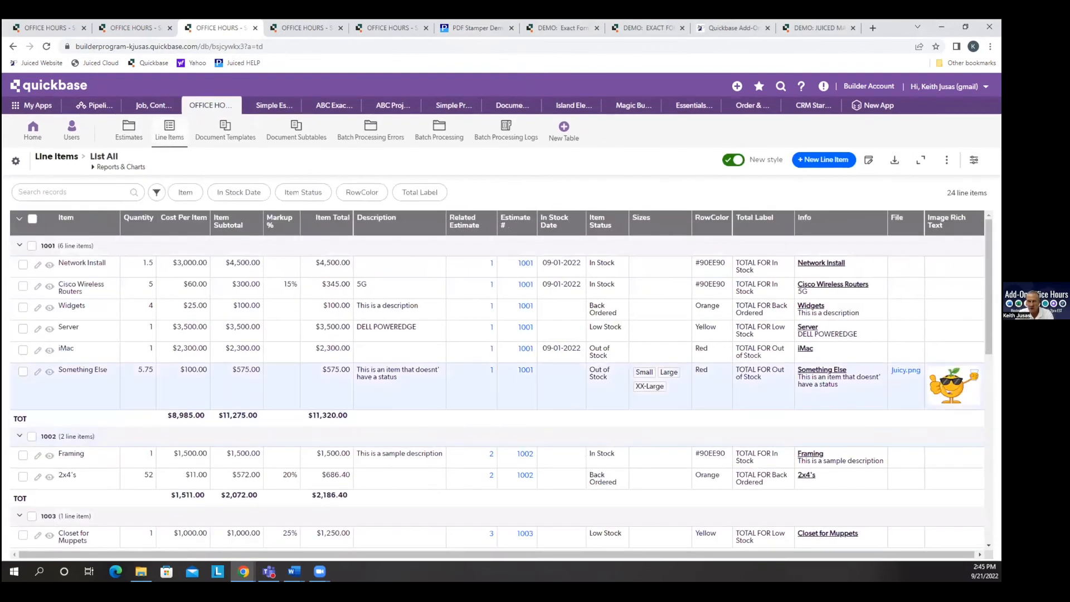
pyautogui.click(489, 372)
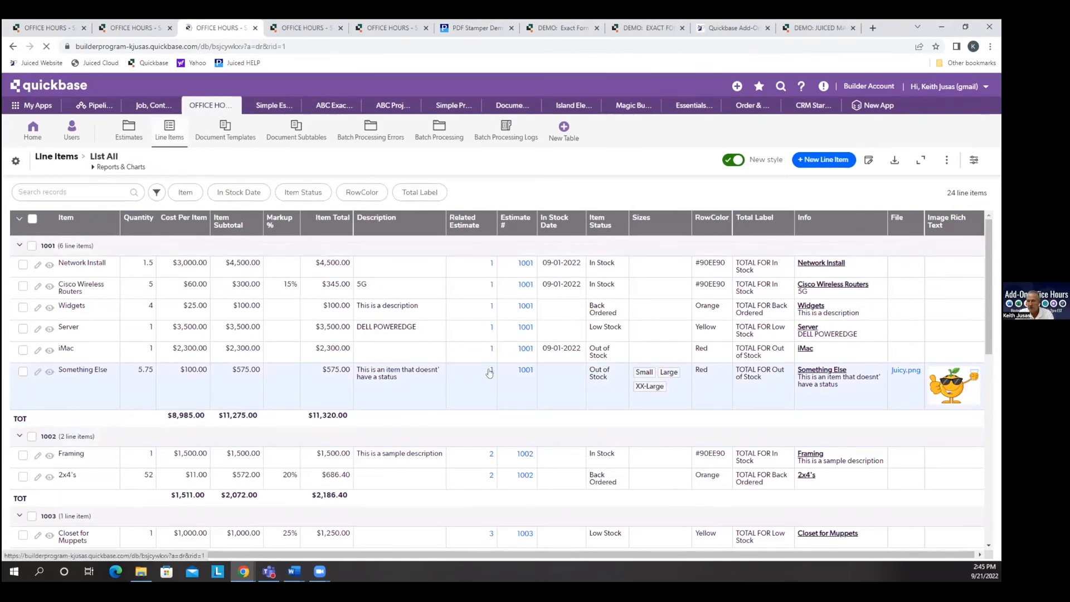
pyautogui.click(86, 200)
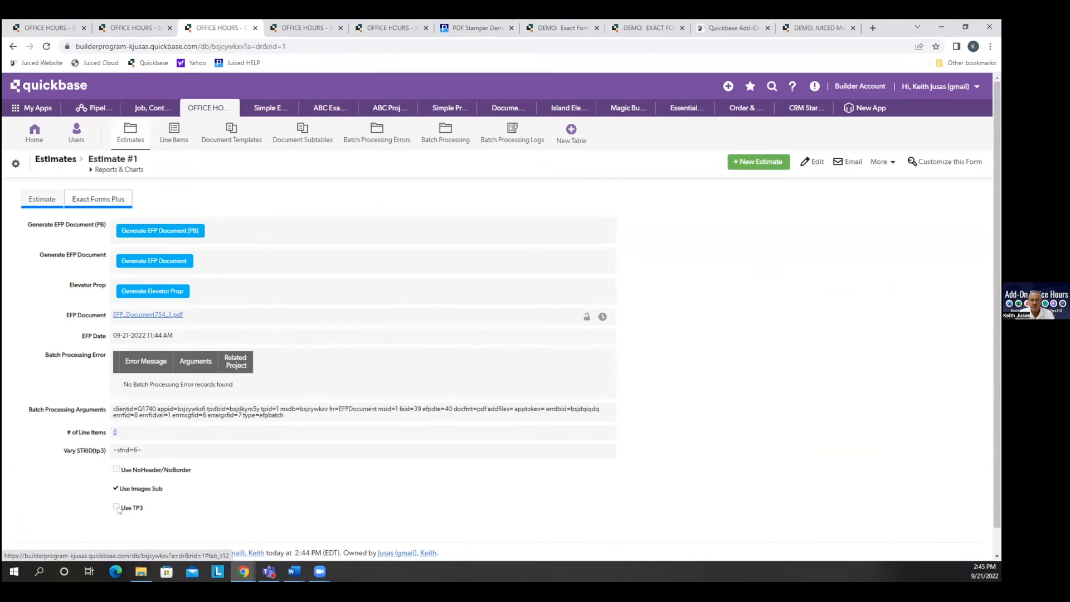
# - Enable Use TP3 on the estimate, save it, and generate its EFP document to preview the images subtable
pyautogui.doubleClick(184, 451)
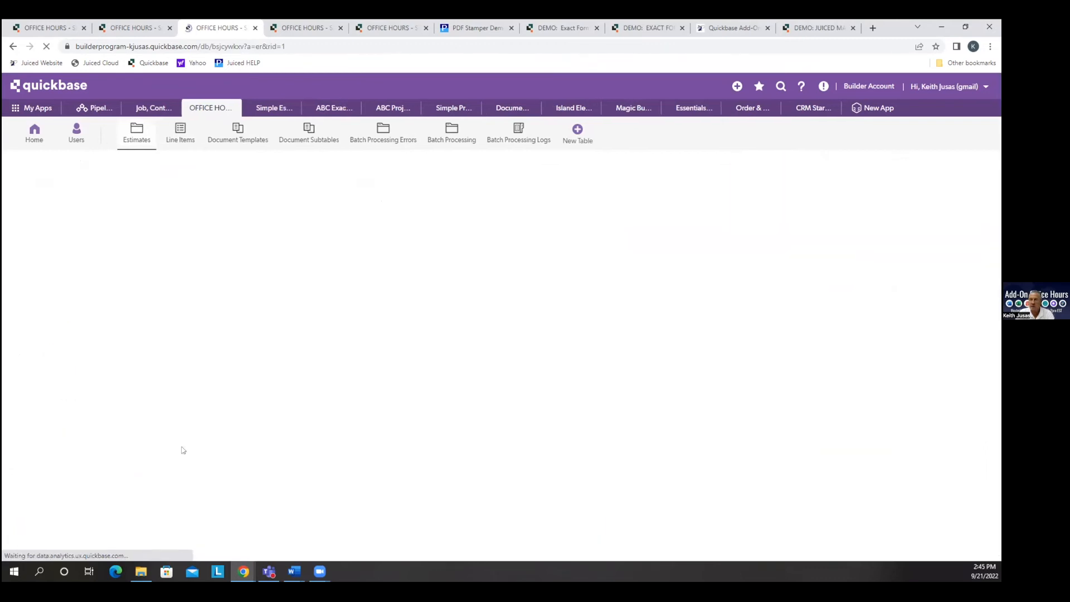
pyautogui.click(120, 503)
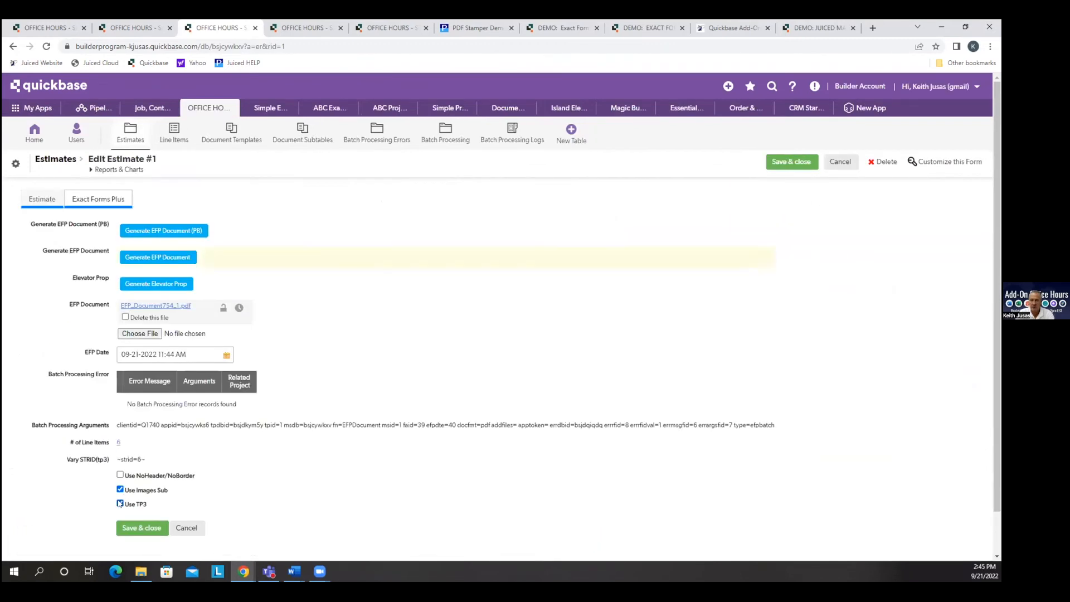
pyautogui.click(140, 527)
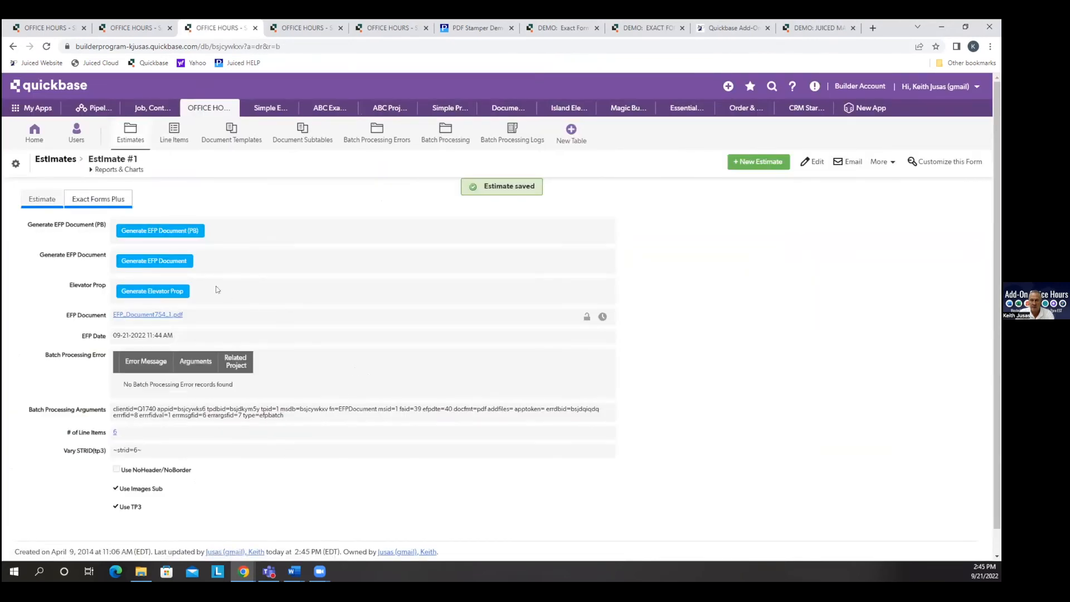
pyautogui.click(178, 260)
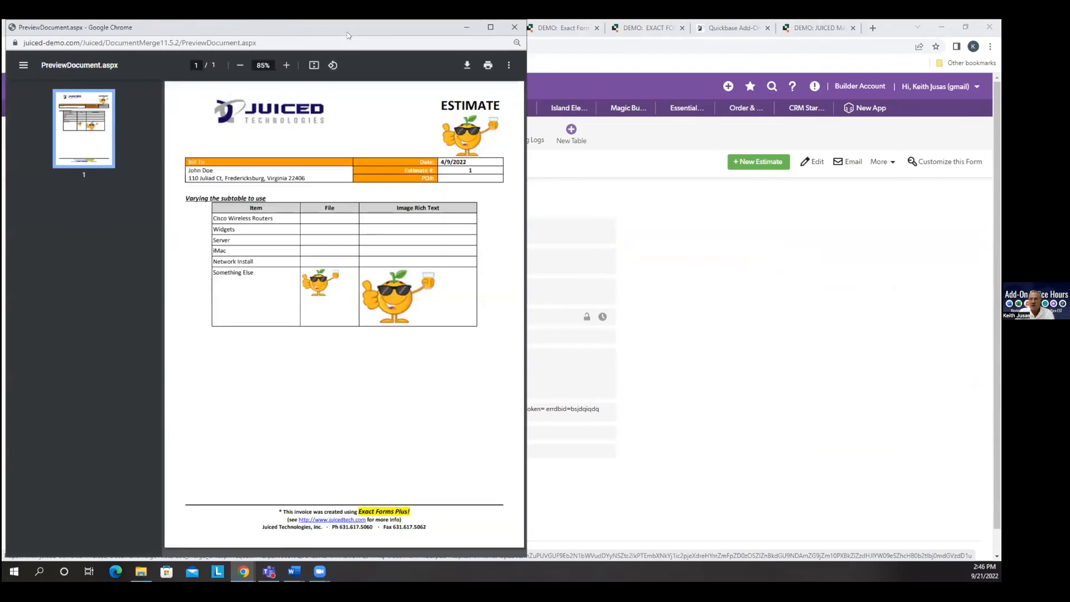
pyautogui.click(515, 27)
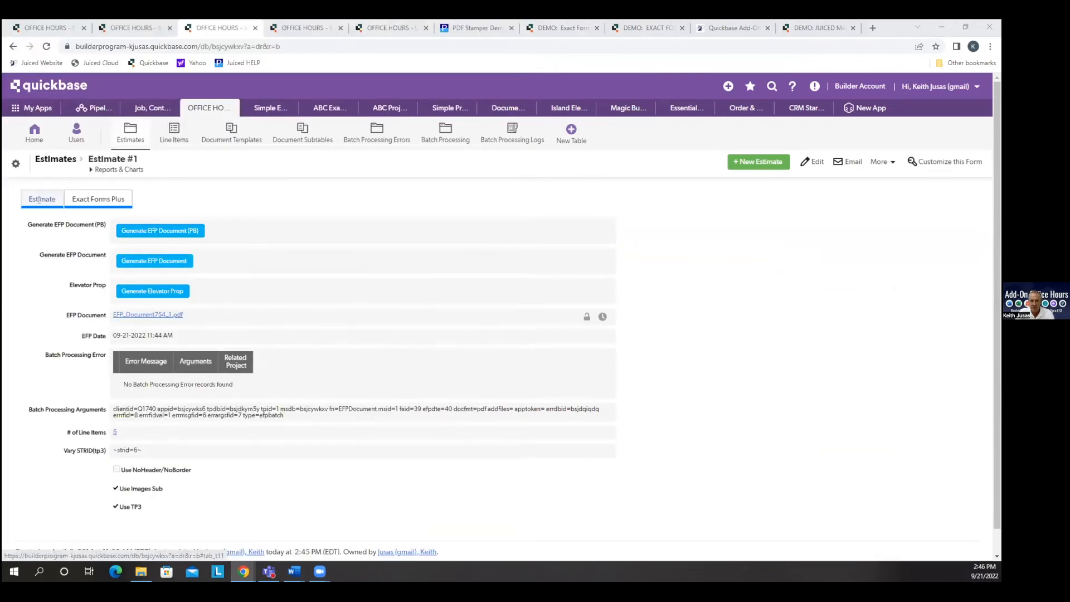
# - Open the Something Else line item from the estimate and compare its File and Image Rich Text images with the generated document
pyautogui.scroll(-2, 162, 452)
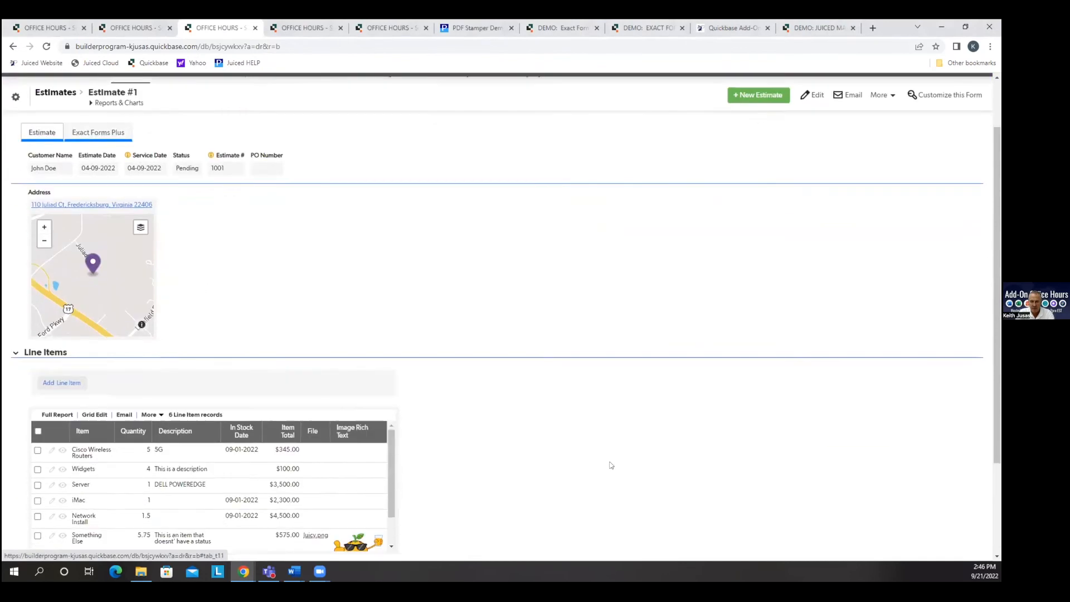
pyautogui.click(66, 499)
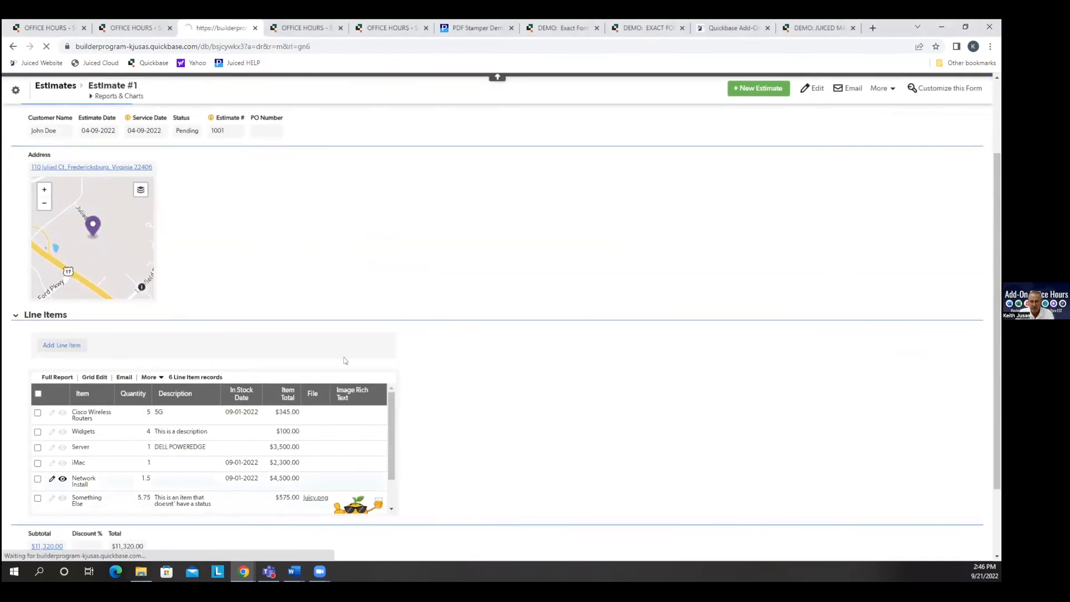
pyautogui.scroll(-2, 232, 443)
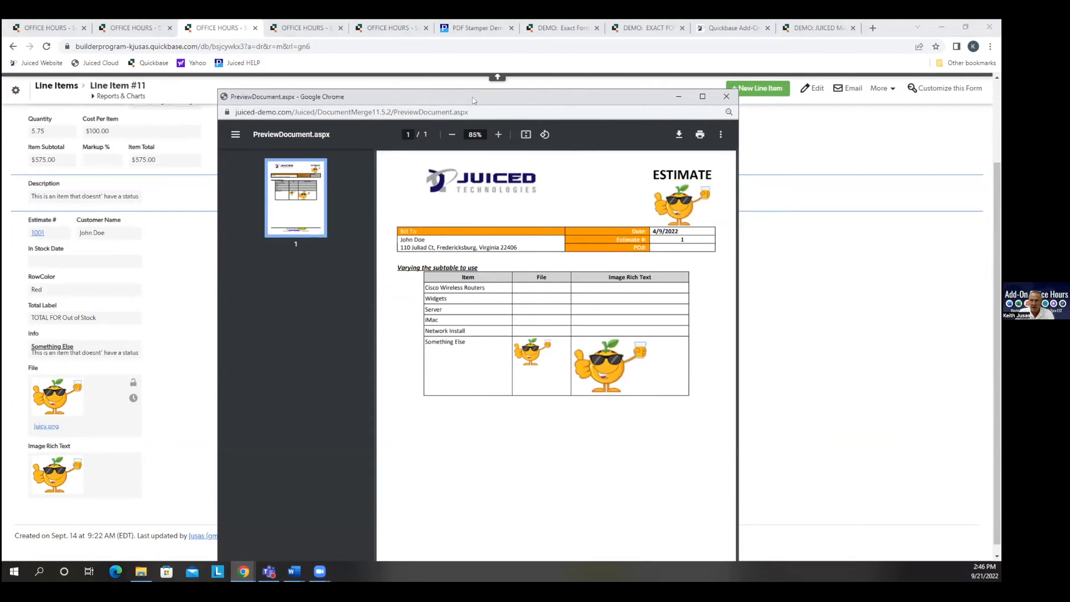
pyautogui.click(8, 391)
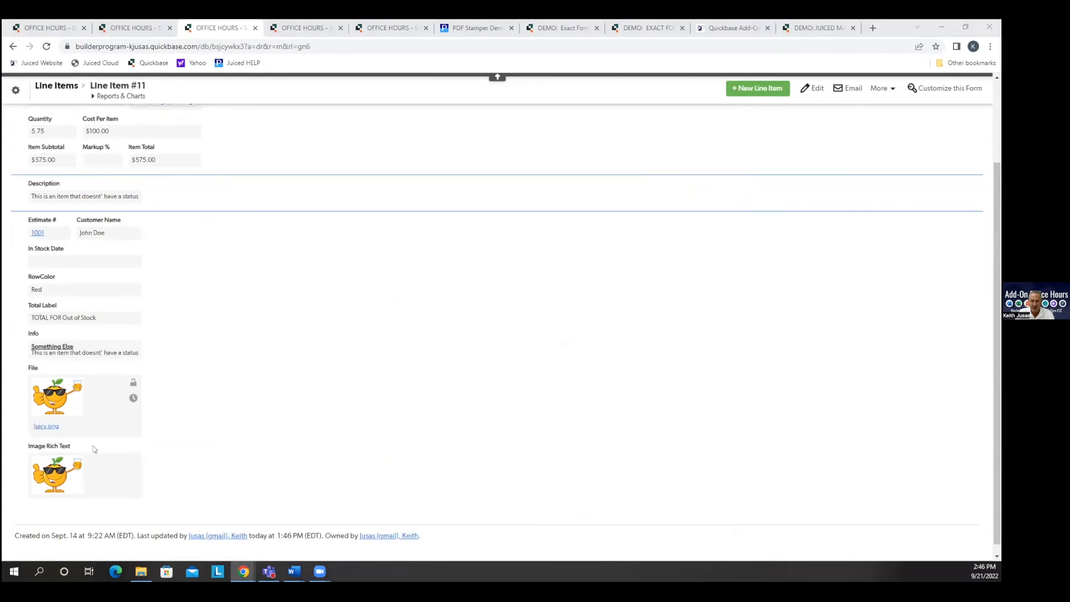
# - Open the Image Rich Text field's properties, enlarge the formula box, and examine the image source line of the formula
pyautogui.rightClick(98, 460)
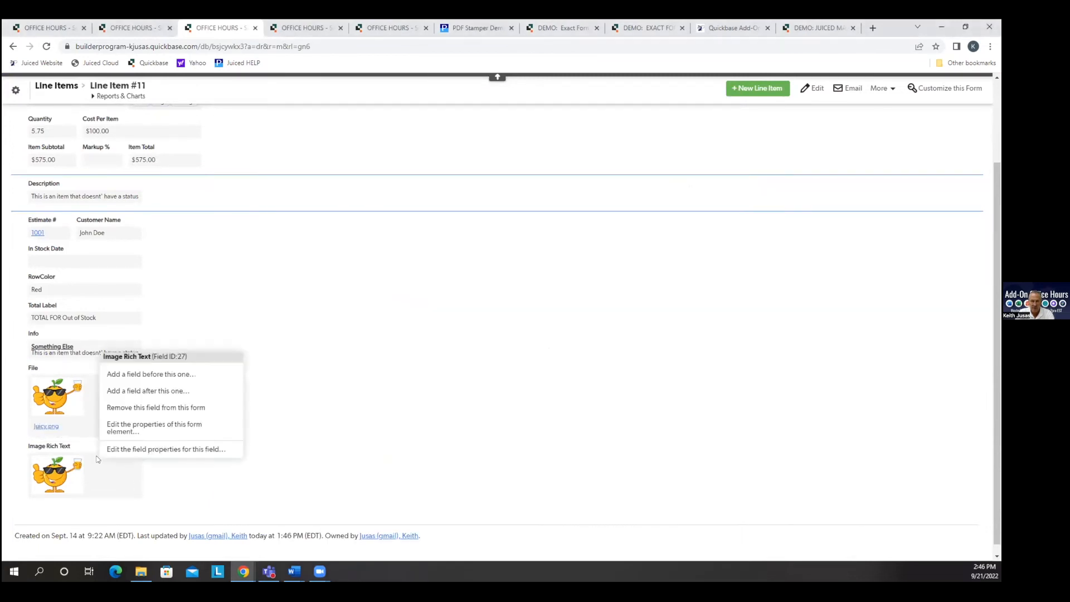
pyautogui.click(139, 450)
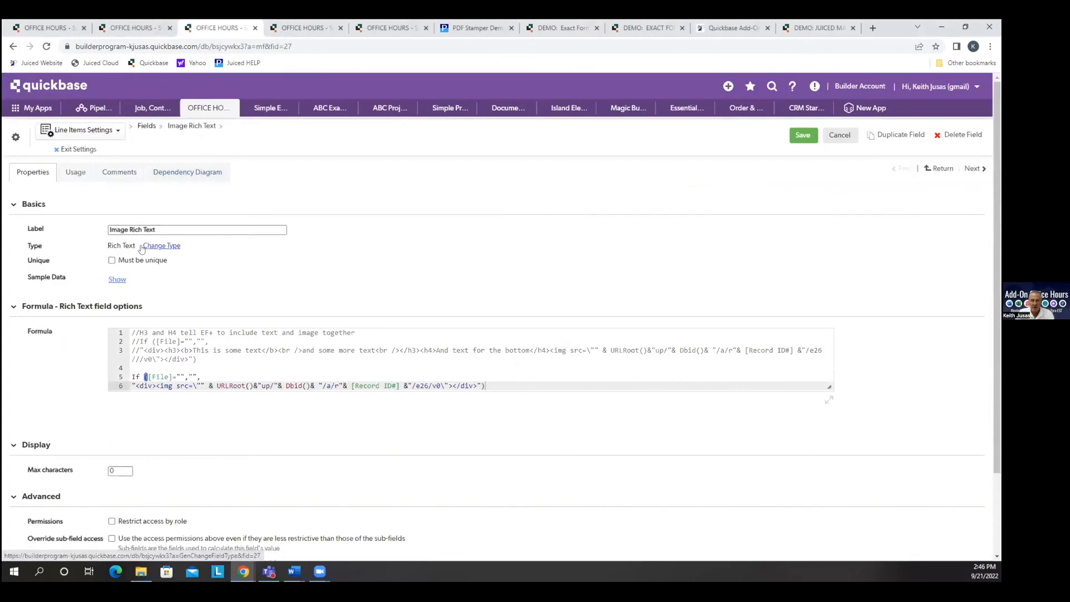
pyautogui.moveTo(829, 384); pyautogui.dragTo(897, 503)
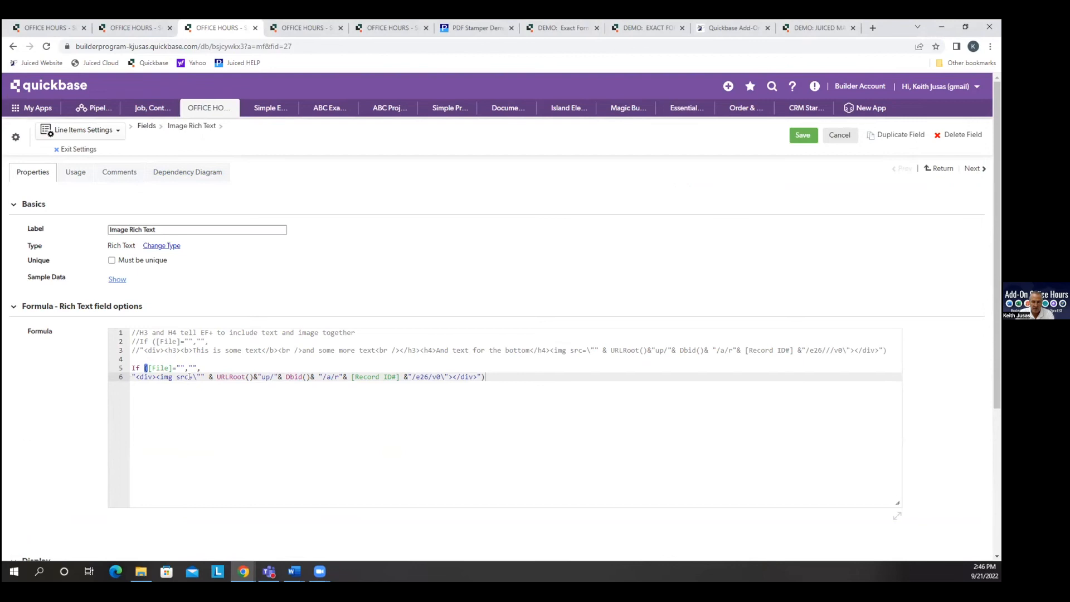
pyautogui.moveTo(216, 376); pyautogui.dragTo(433, 376)
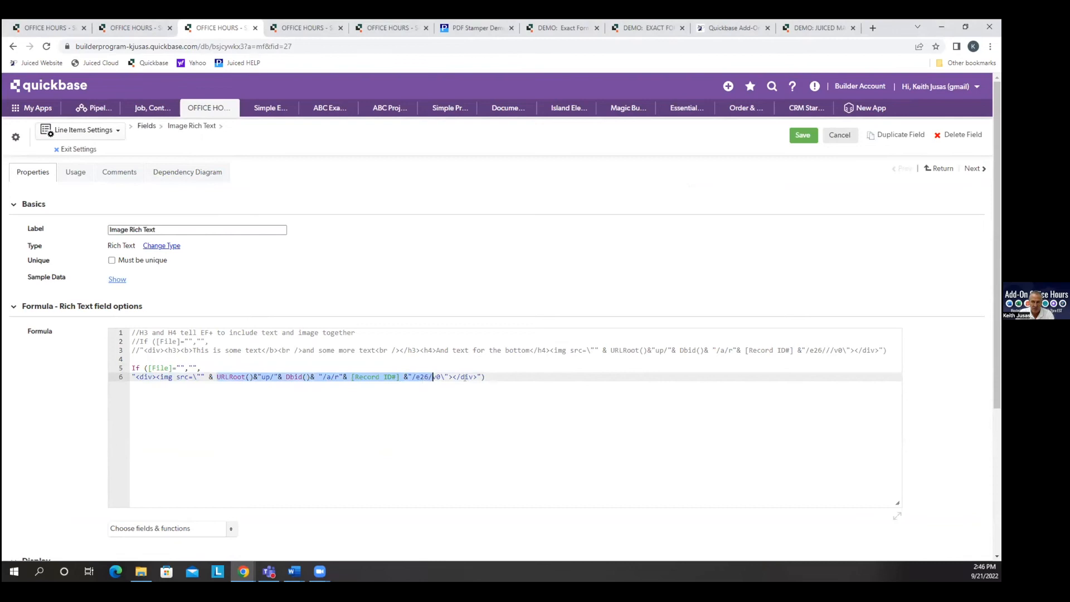
pyautogui.moveTo(500, 375); pyautogui.dragTo(128, 377)
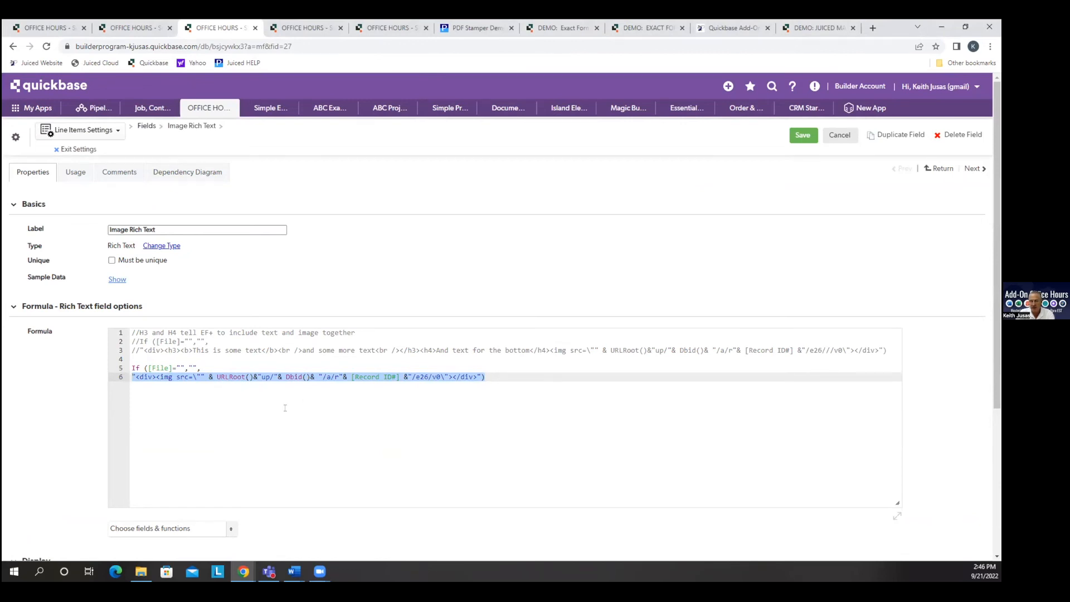
# - Compare the Image Rich Text formula with the images in the previously generated estimate document
pyautogui.click(295, 392)
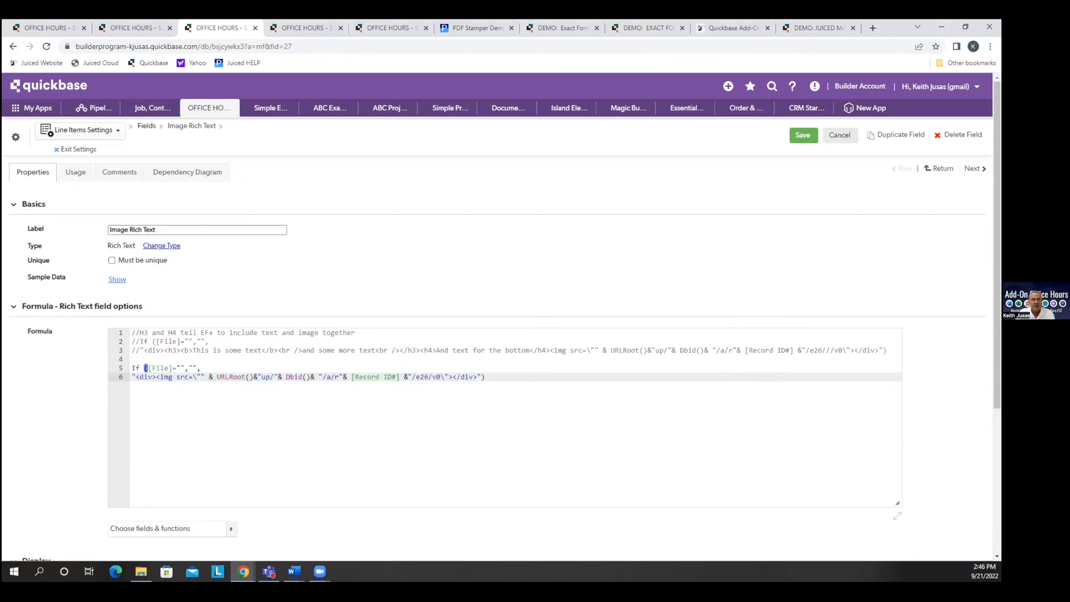
pyautogui.hotkey('alt', 'Tab')
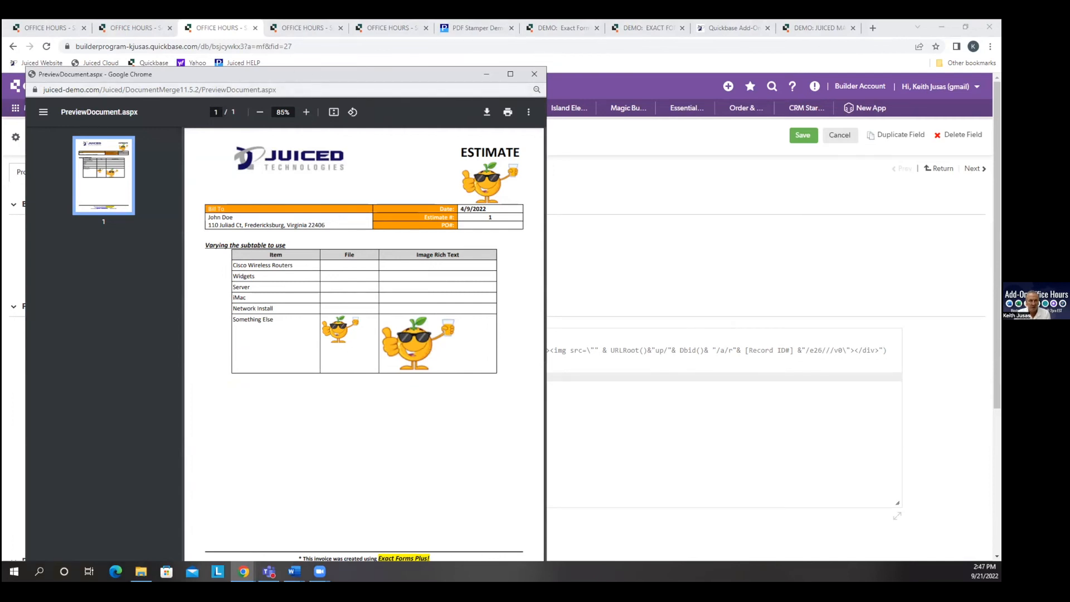
pyautogui.click(534, 74)
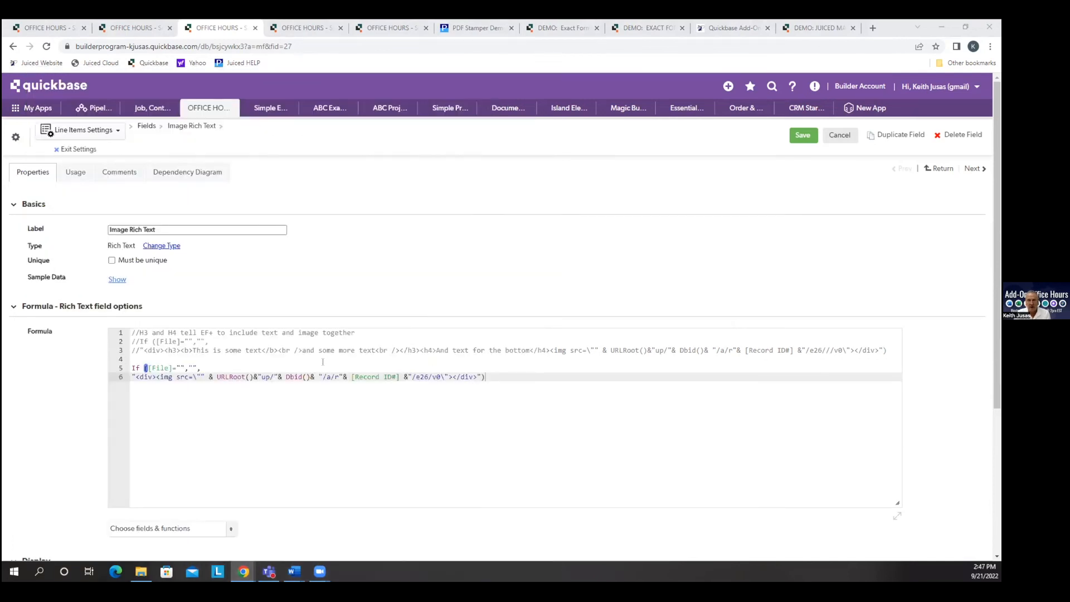
# - Comment out the image-only If formula on lines 5 and 6 with //
pyautogui.click(133, 368)
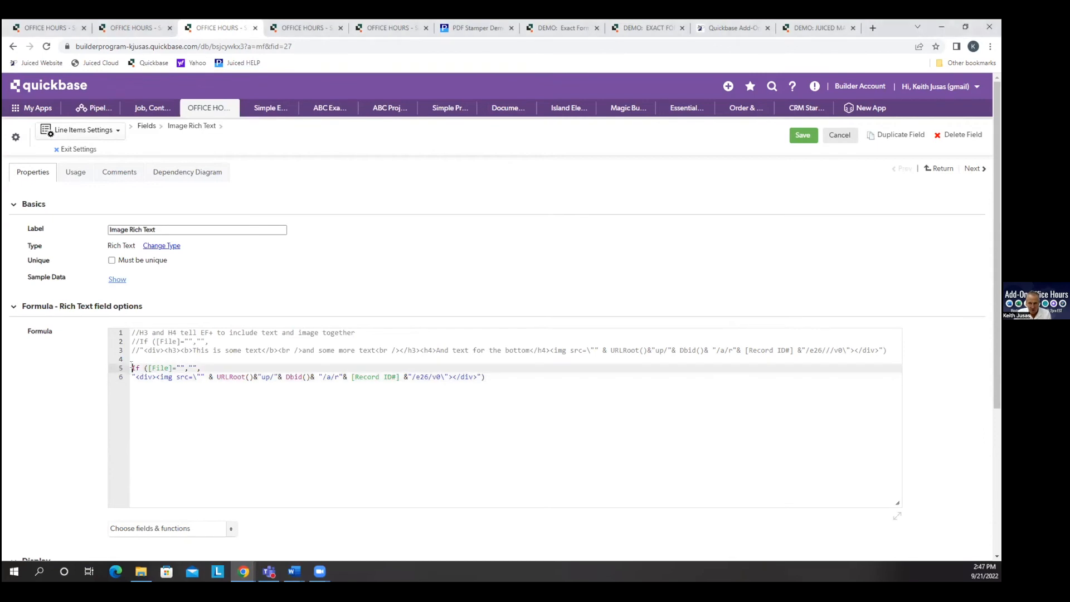
pyautogui.write('//')
pyautogui.press('Down')
pyautogui.write('//')
# - Uncomment the text-and-image If formula on lines 2 and 3 by removing the leading slashes
pyautogui.press('Up')
pyautogui.press('Up')
pyautogui.press('Up')
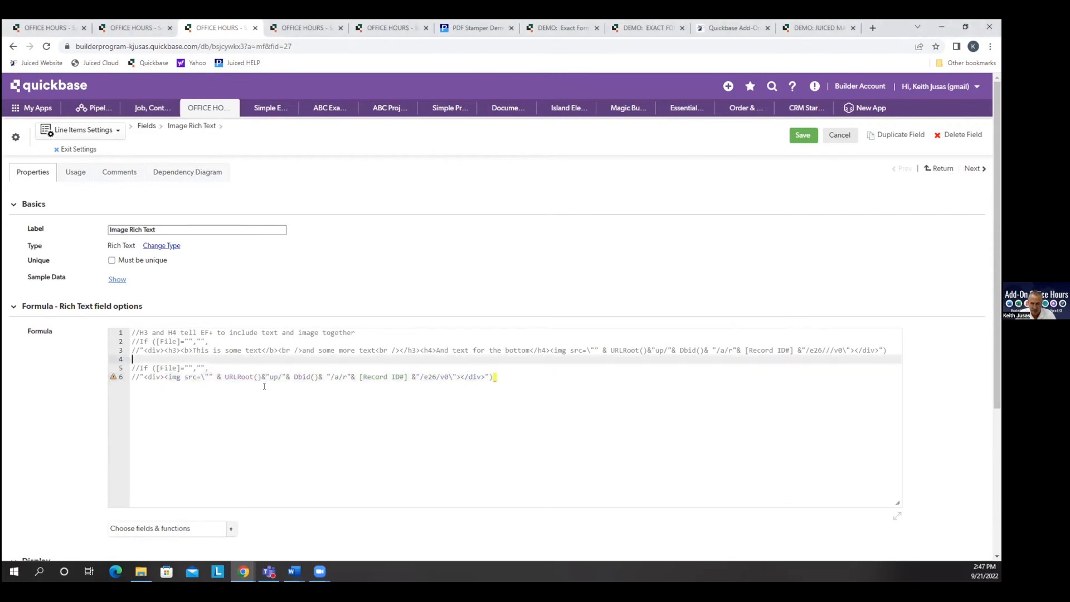
pyautogui.press('Up')
pyautogui.press('Home')
pyautogui.press('Delete')
pyautogui.press('Delete')
pyautogui.press('Down')
pyautogui.press('Delete')
pyautogui.press('Delete')
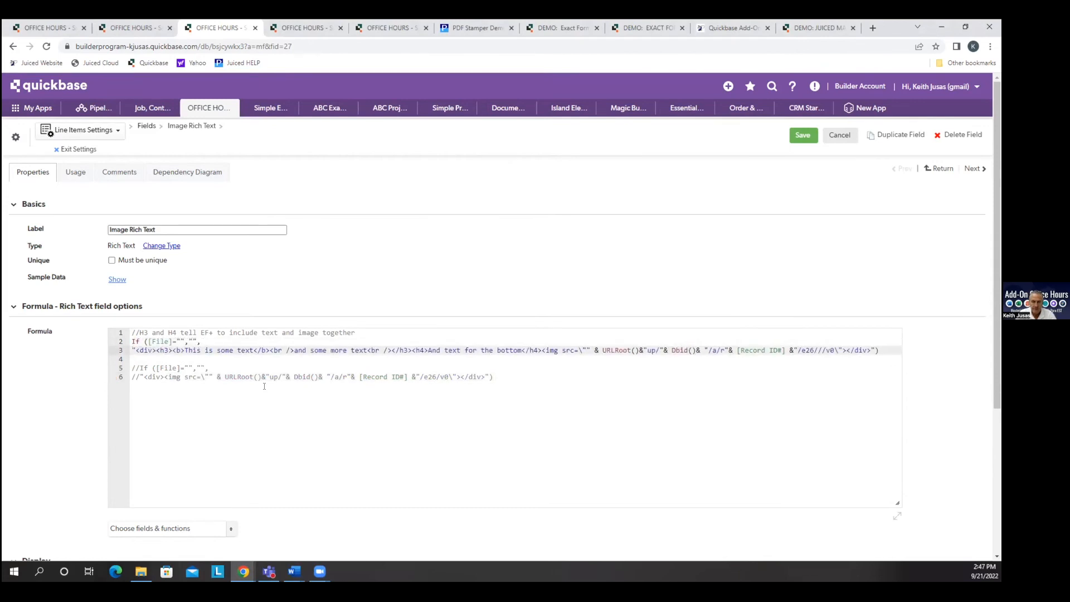
# - Check the existing document preview and the formula's h3 tag, then save the Image Rich Text field
pyautogui.hotkey('alt', 'Tab')
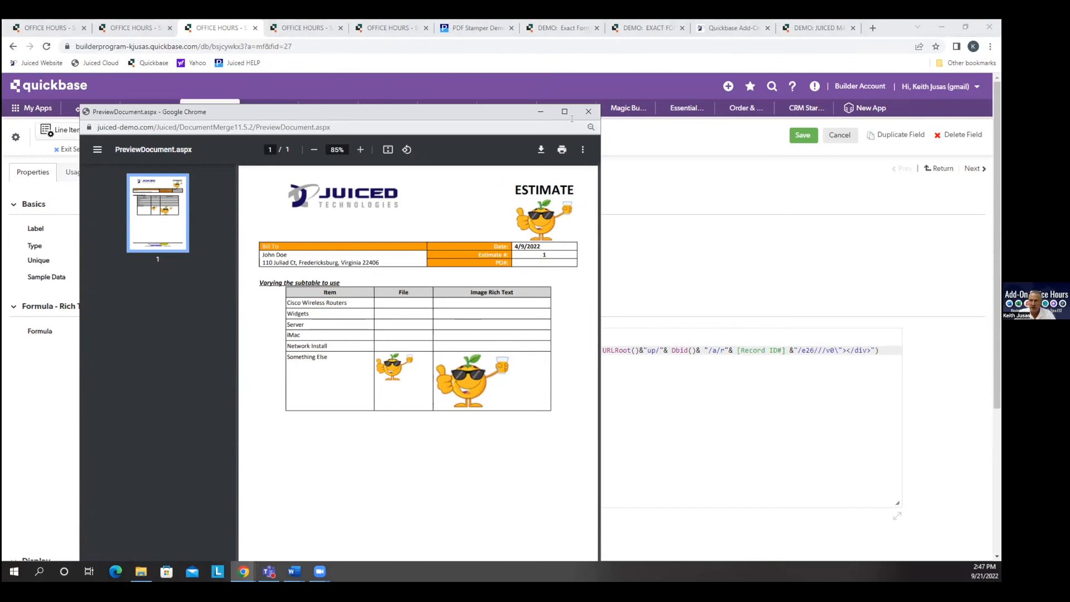
pyautogui.click(589, 111)
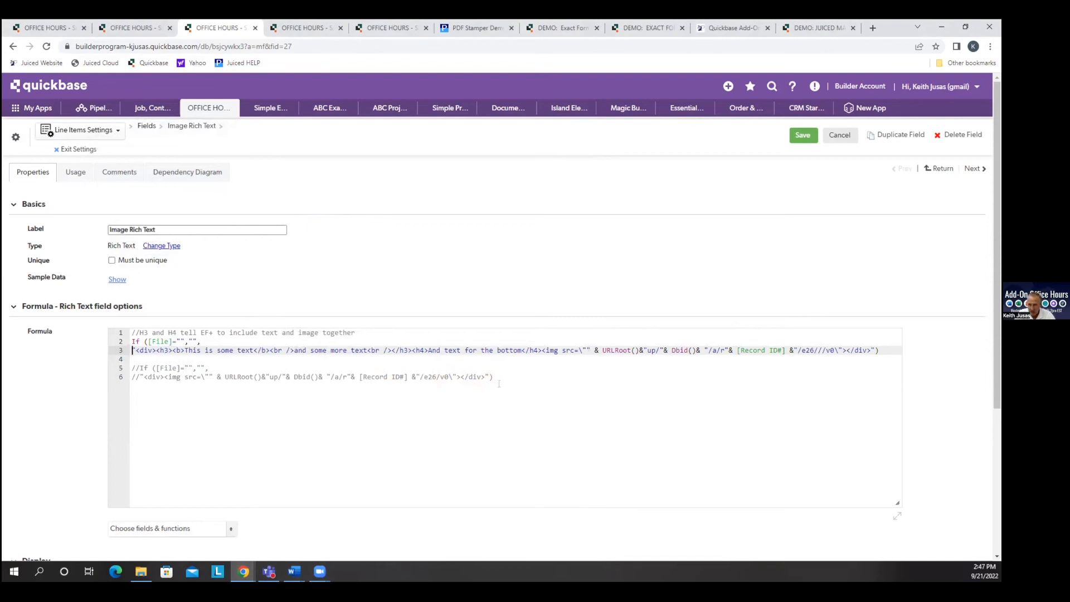
pyautogui.moveTo(156, 349); pyautogui.dragTo(174, 350)
pyautogui.click(803, 135)
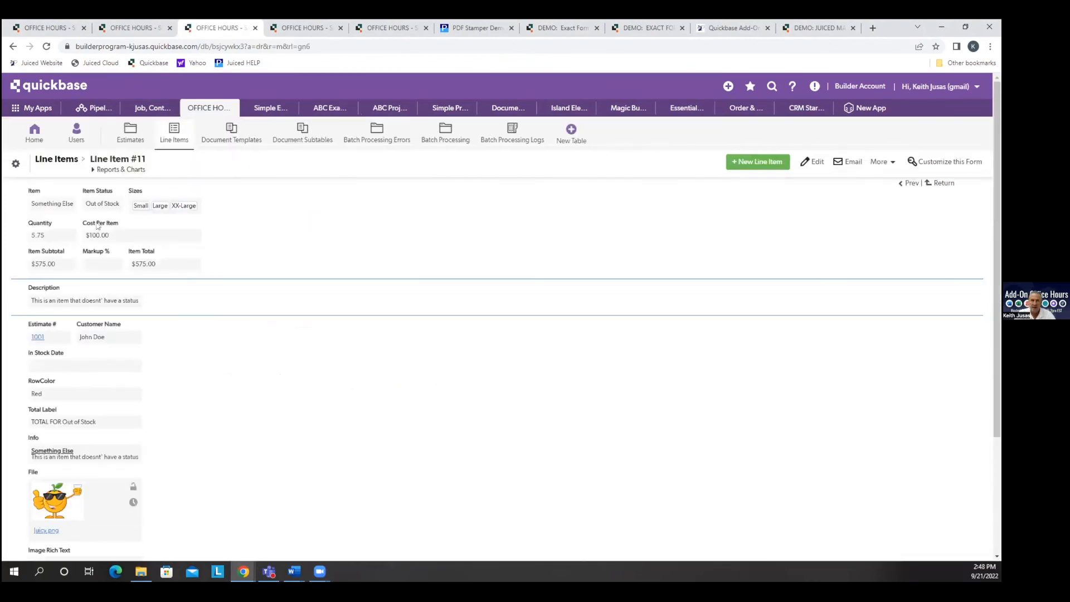
# - Generate the EFP document from the line item's related estimate and inspect the text above and below the Image Rich Text image
pyautogui.click(37, 337)
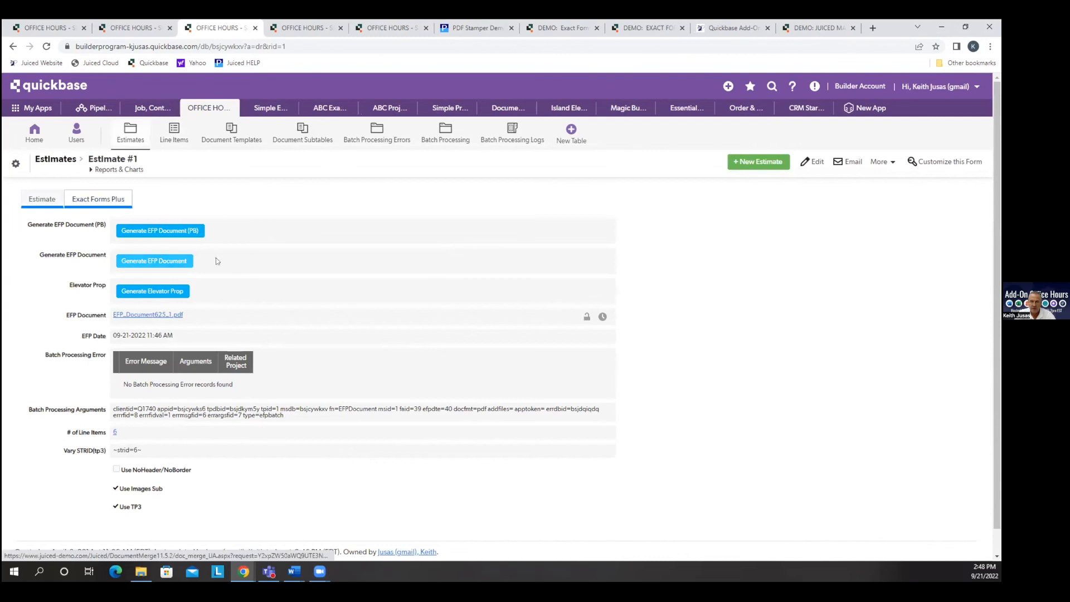
pyautogui.click(177, 262)
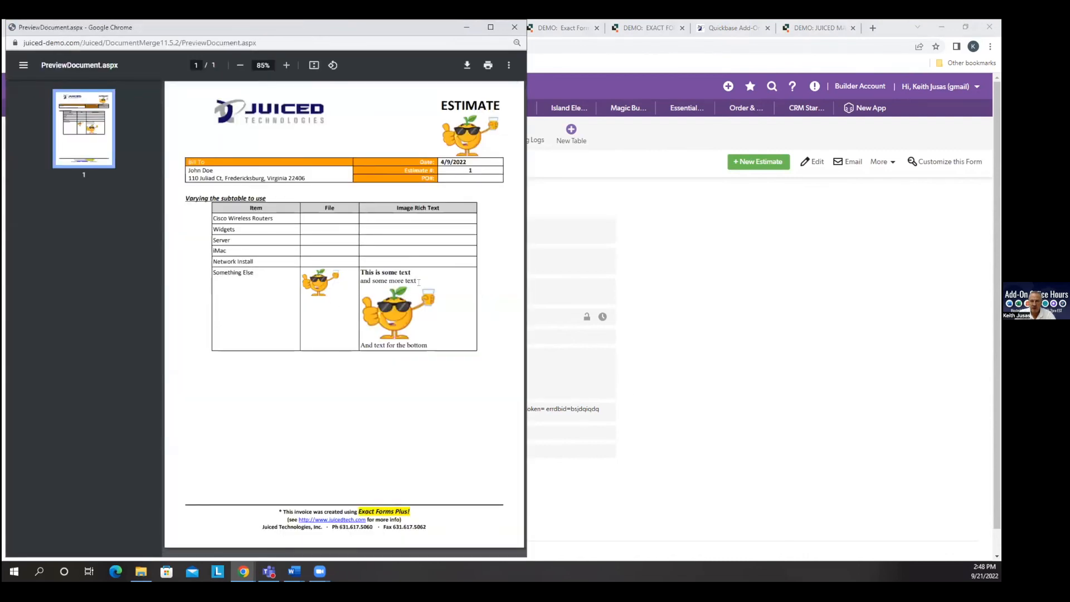
pyautogui.moveTo(417, 282); pyautogui.dragTo(360, 272)
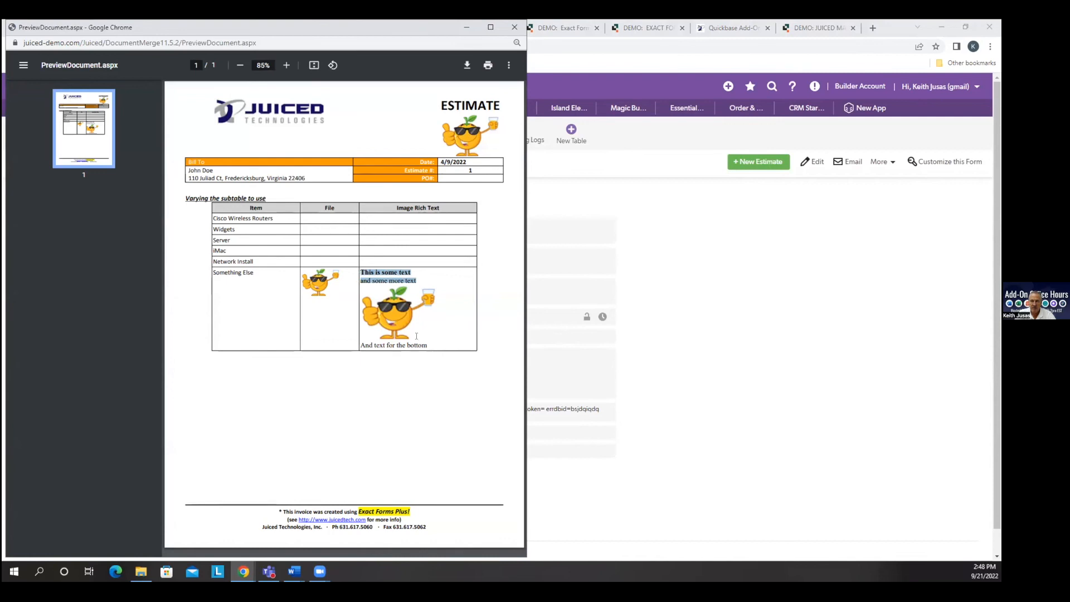
pyautogui.moveTo(427, 344); pyautogui.dragTo(360, 344)
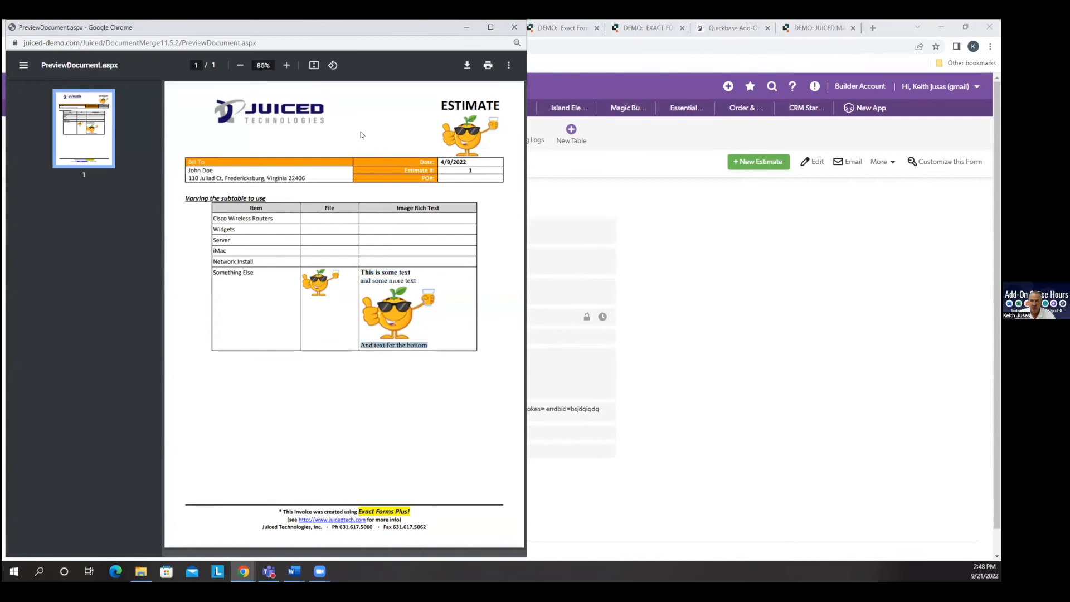
pyautogui.click(514, 26)
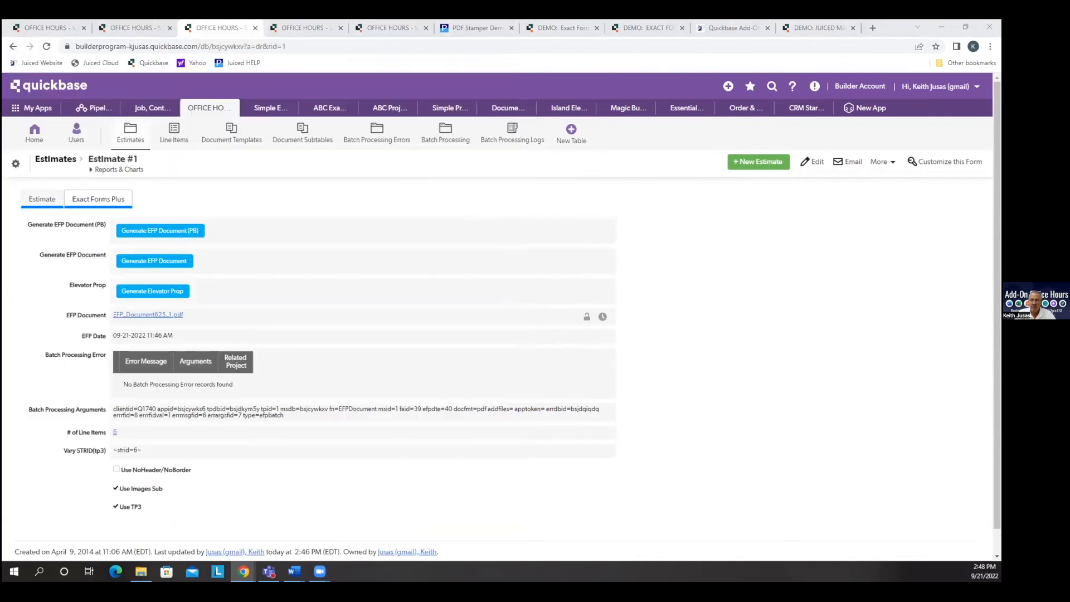
# - Open the Image Rich Text field's properties from the Line Items report on the estimate
pyautogui.click(41, 201)
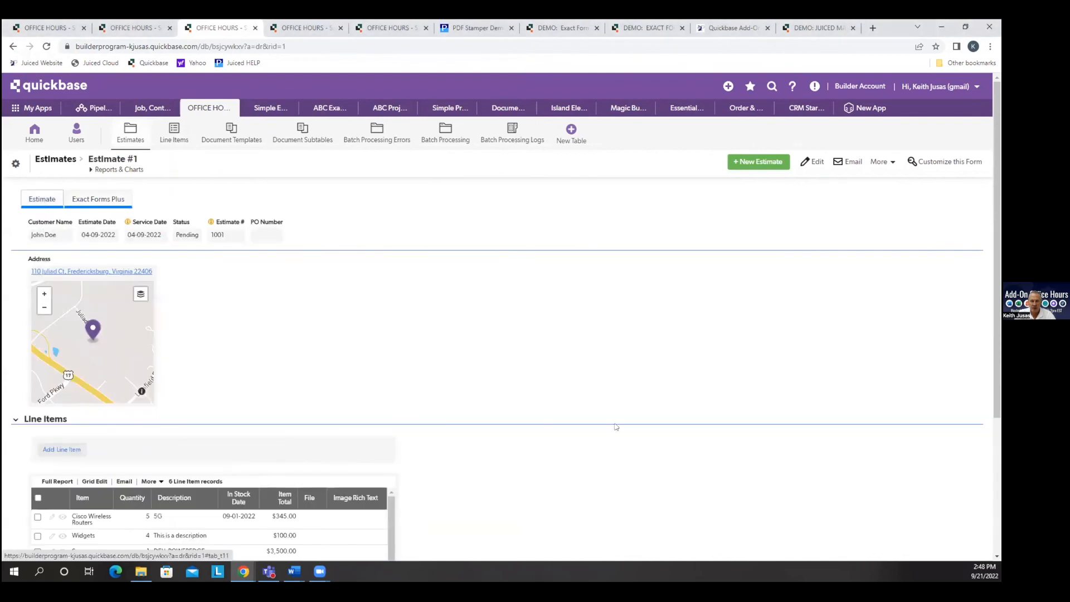
pyautogui.scroll(-3, 645, 432)
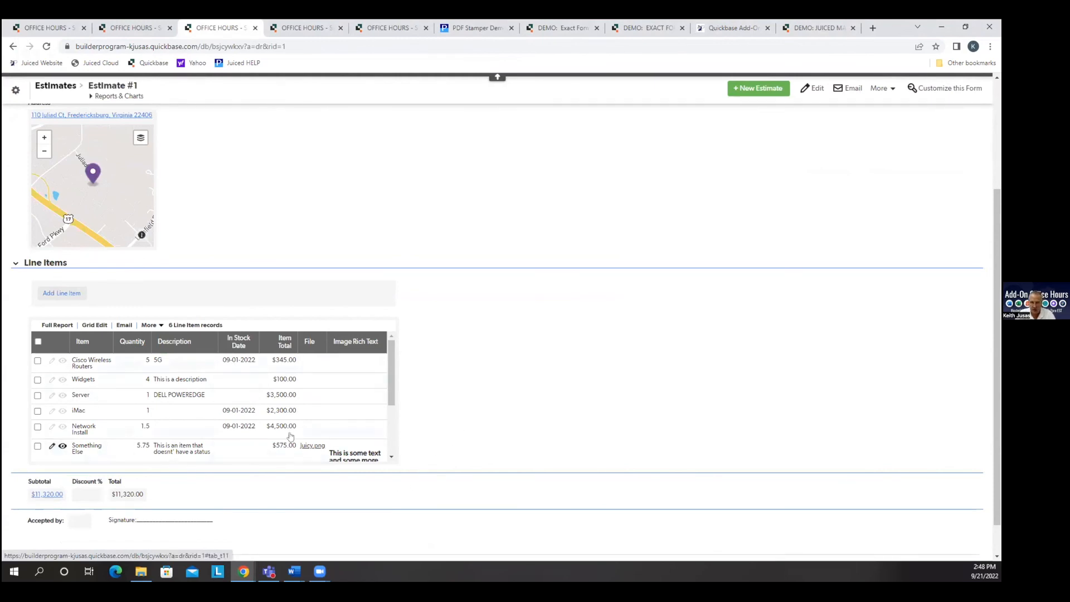
pyautogui.click(380, 343)
pyautogui.click(336, 461)
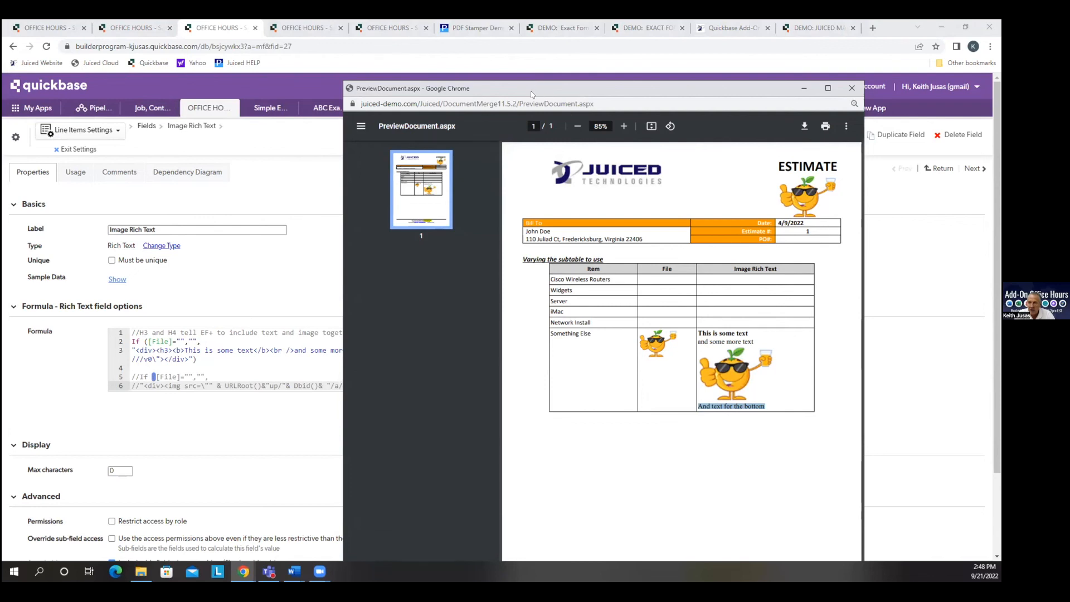
# - Compare the h4 part of the formula with the text above and below the image in the generated document
pyautogui.click(65, 343)
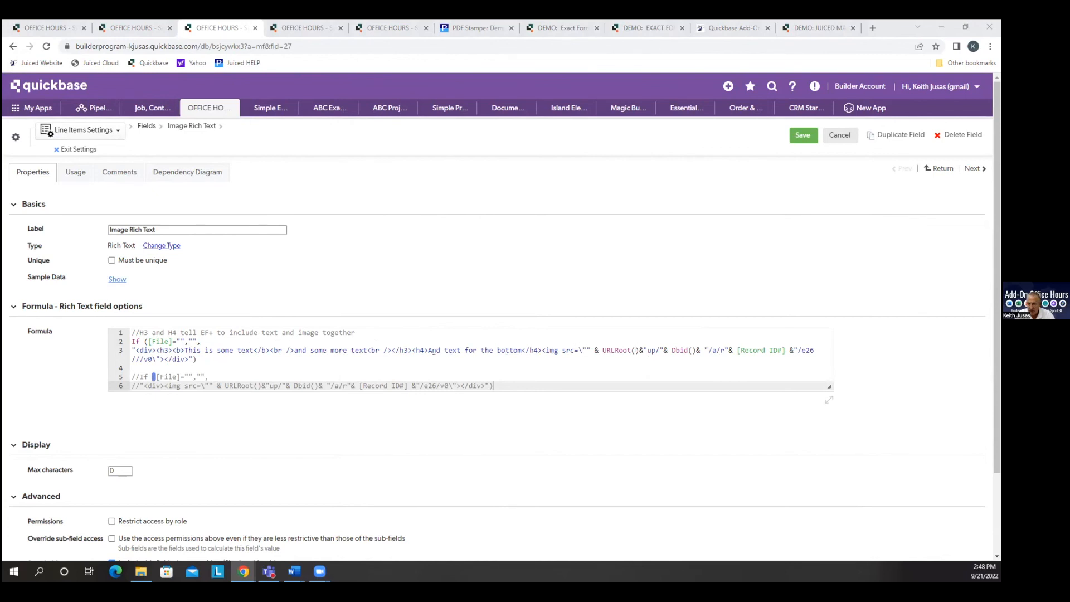
pyautogui.moveTo(415, 350); pyautogui.dragTo(428, 350)
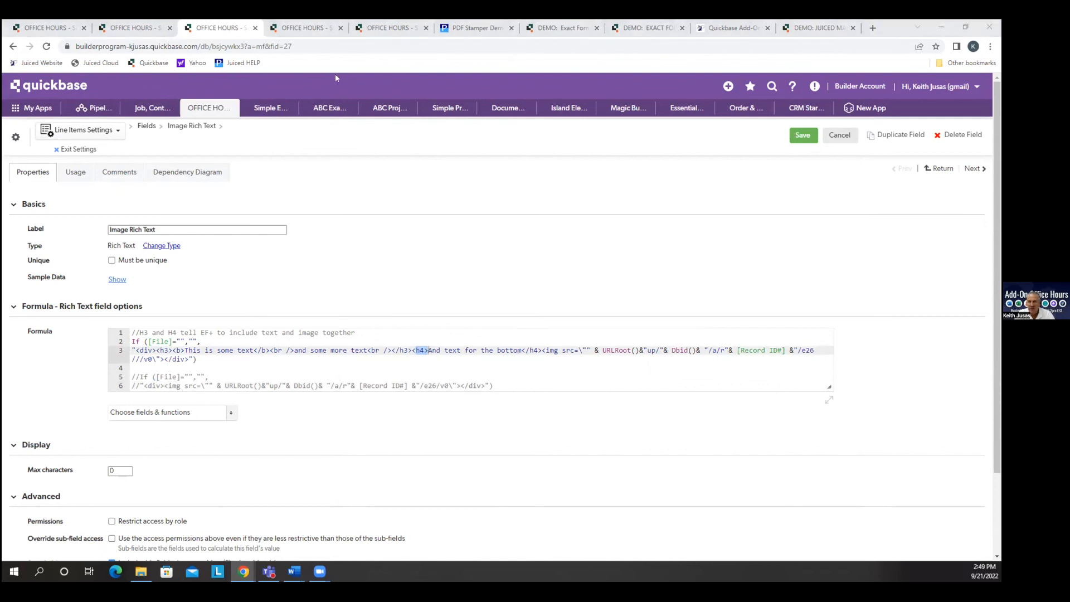
pyautogui.moveTo(465, 329); pyautogui.dragTo(415, 317)
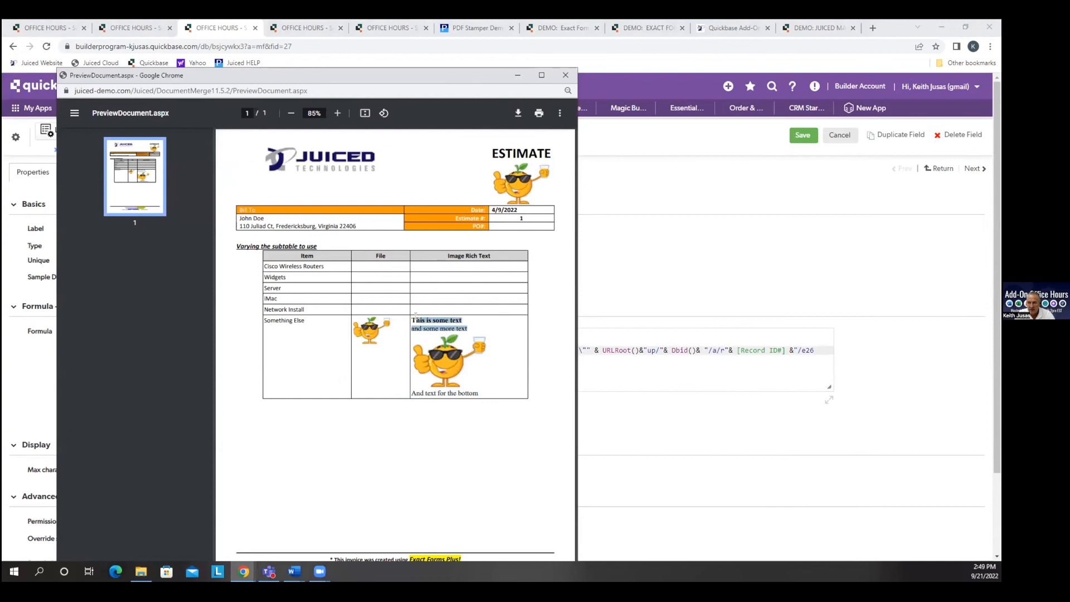
pyautogui.moveTo(480, 394); pyautogui.dragTo(411, 393)
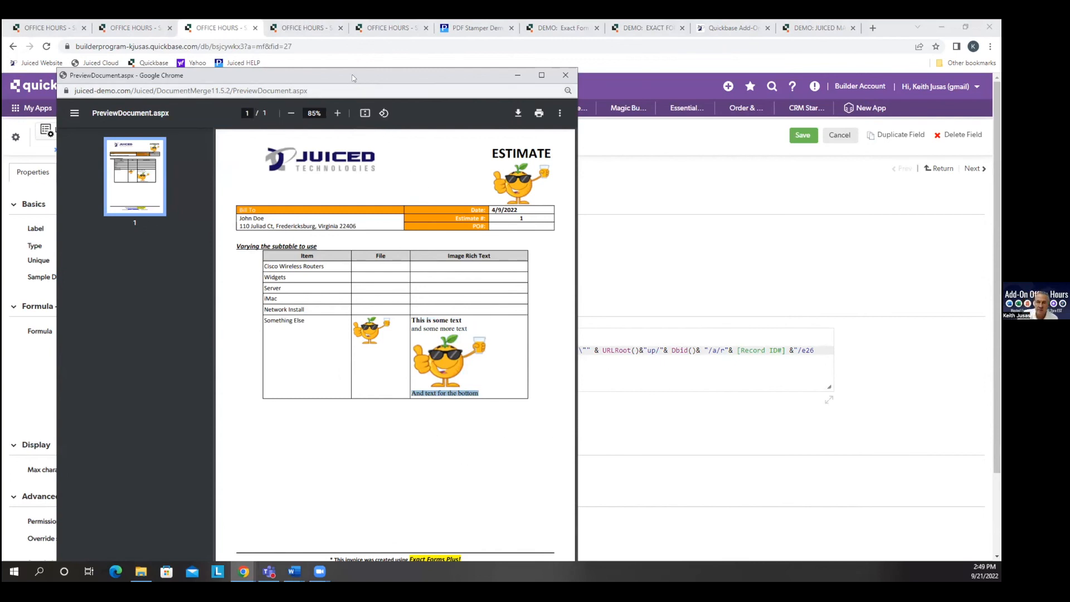
pyautogui.moveTo(352, 78); pyautogui.dragTo(314, 74)
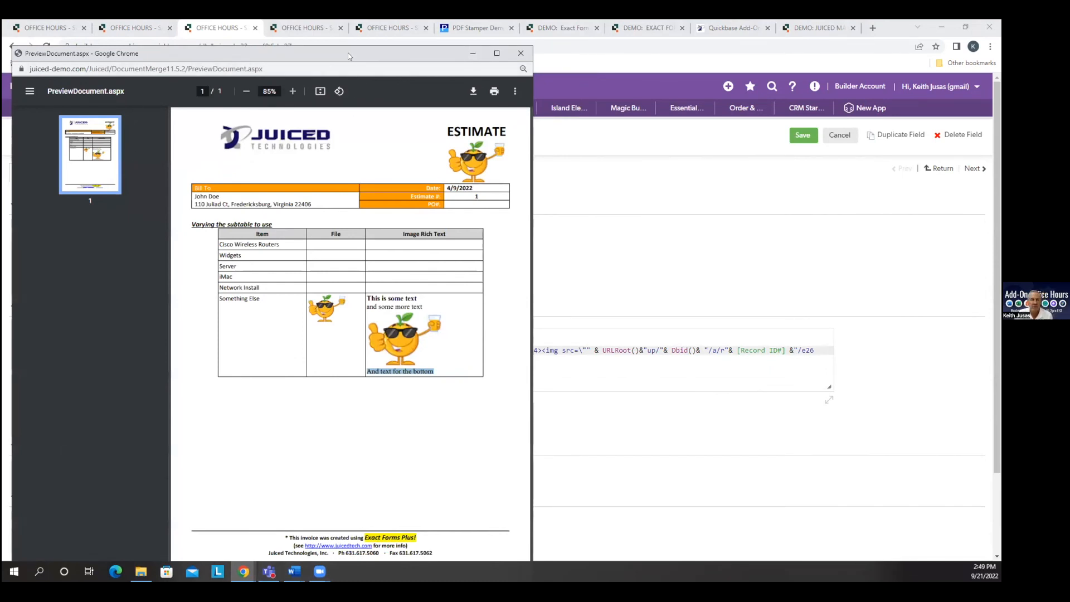
pyautogui.moveTo(353, 56); pyautogui.dragTo(3, 57)
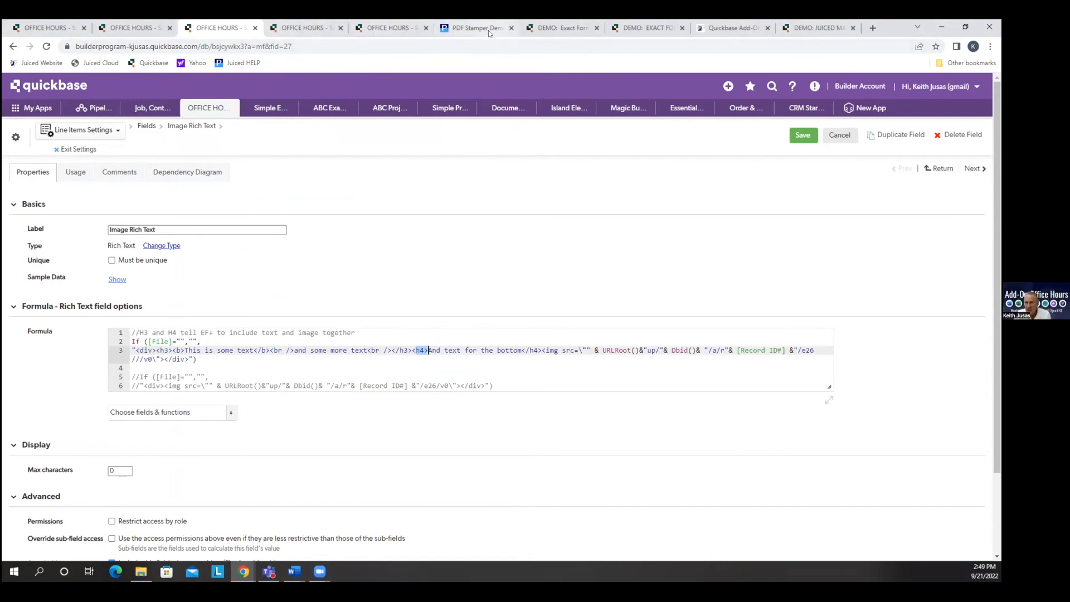
# - Open the Juiced help site and look over its Exact Forms Plus! topic list
pyautogui.click(546, 31)
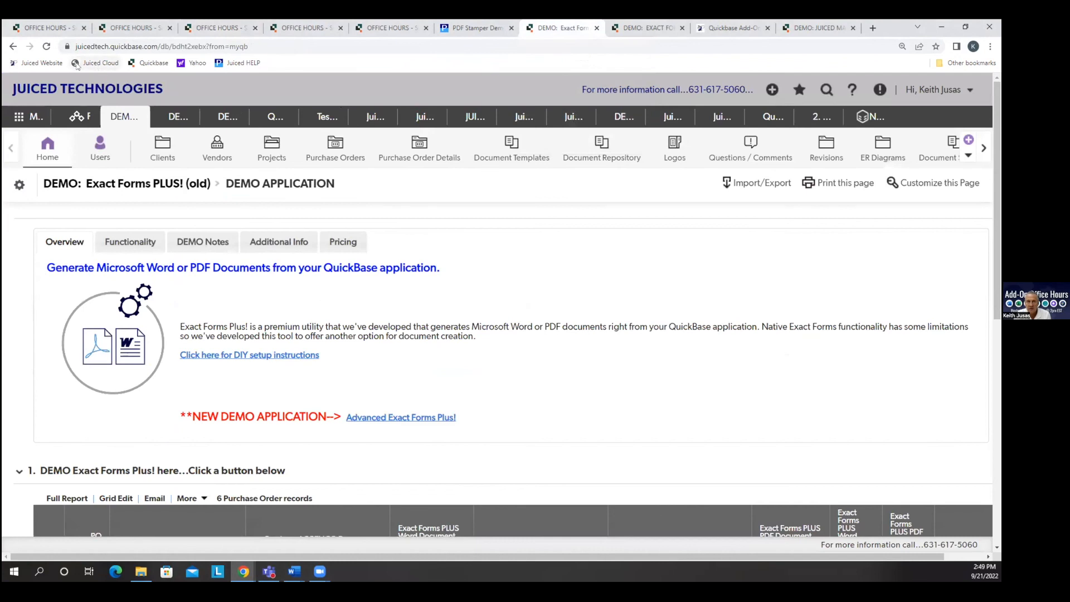
pyautogui.click(240, 63)
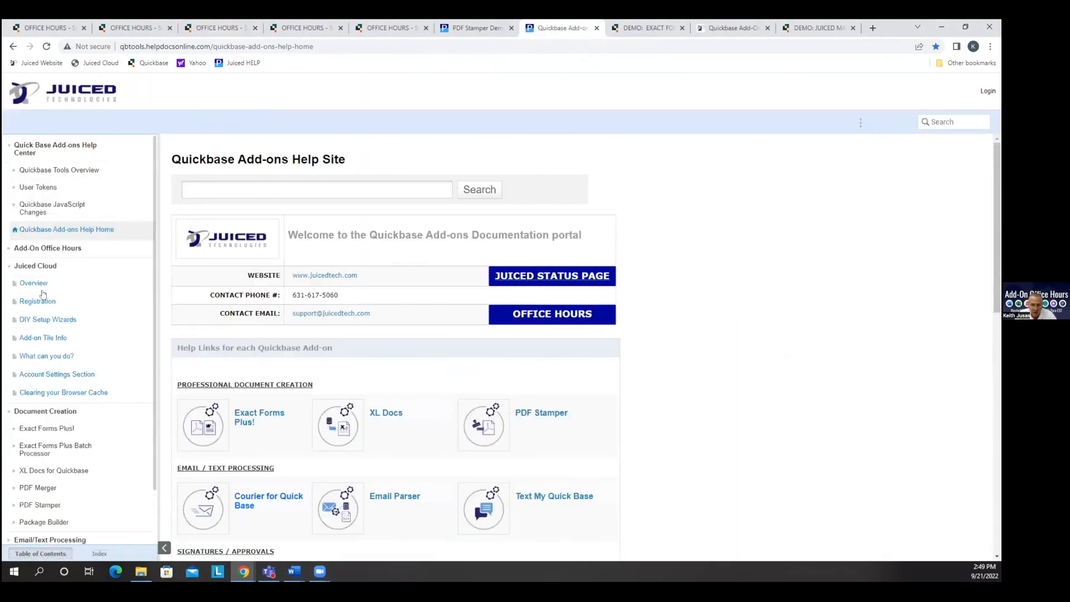
pyautogui.click(36, 428)
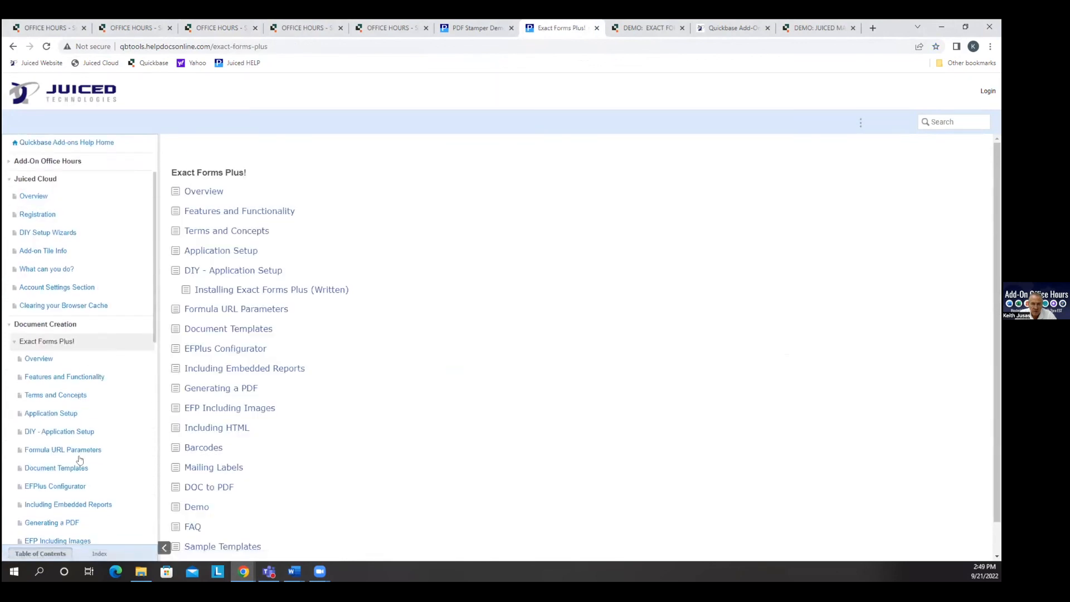
pyautogui.scroll(-1, 346, 428)
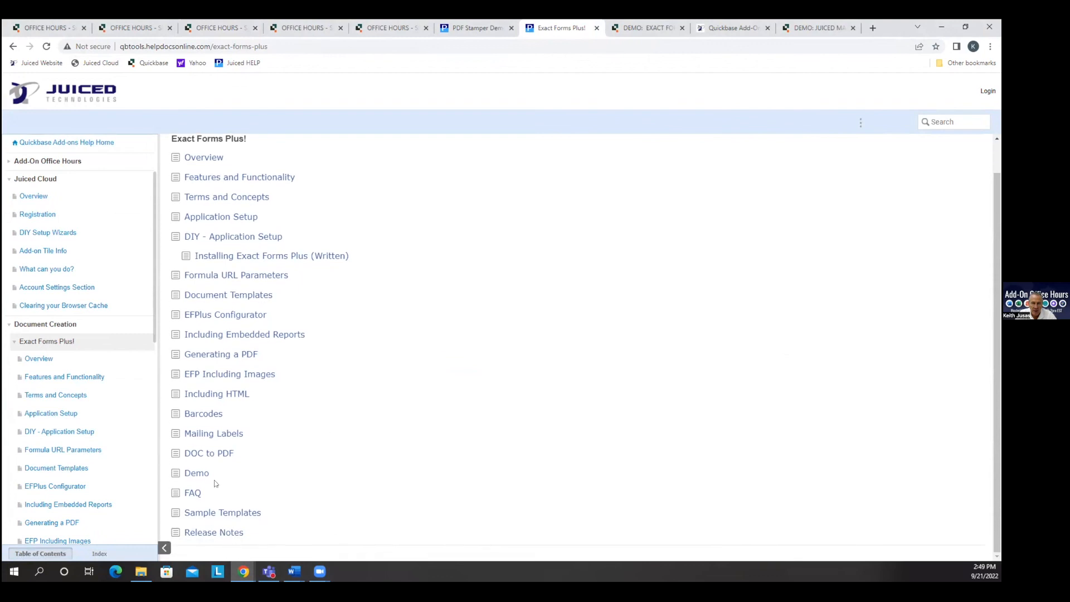
# - Open the Including Embedded Reports help topic and review the subtable settings parameters, from the column list to the subtotal and header options
pyautogui.click(77, 505)
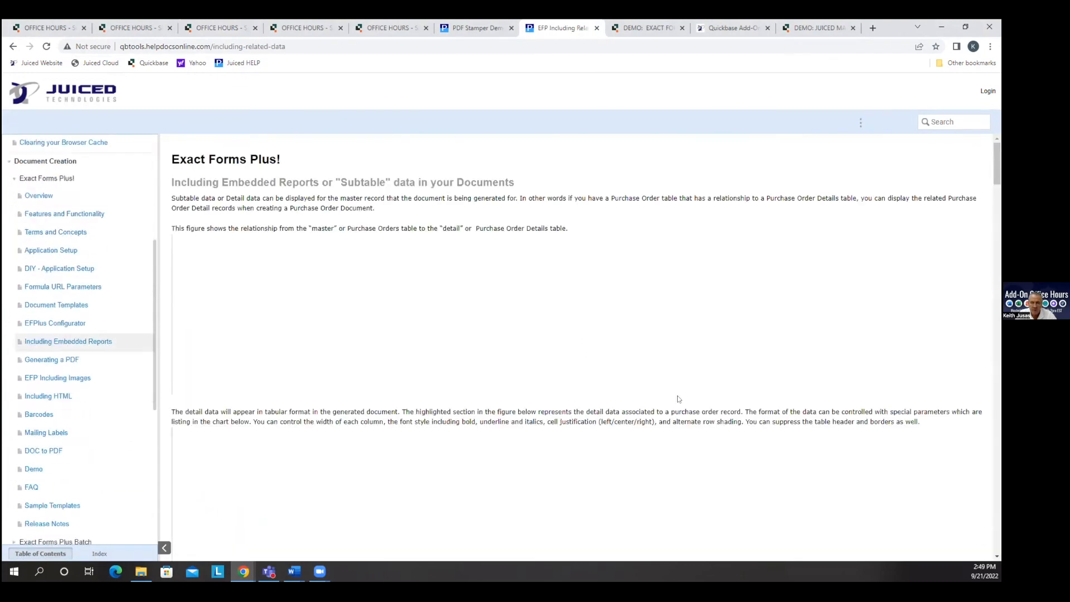
pyautogui.scroll(-20, 678, 399)
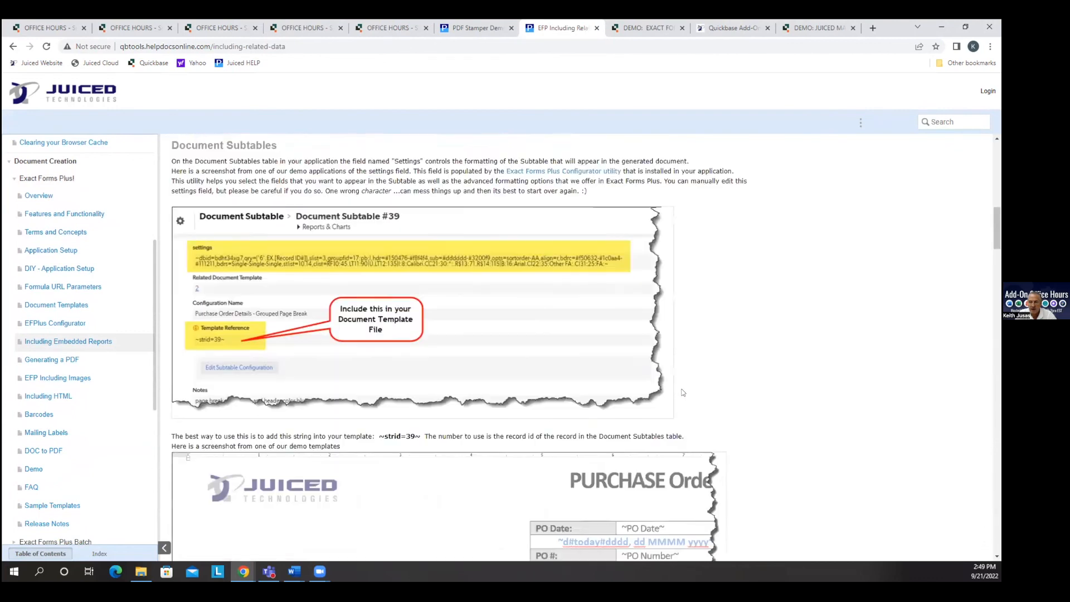
pyautogui.scroll(-15, 686, 384)
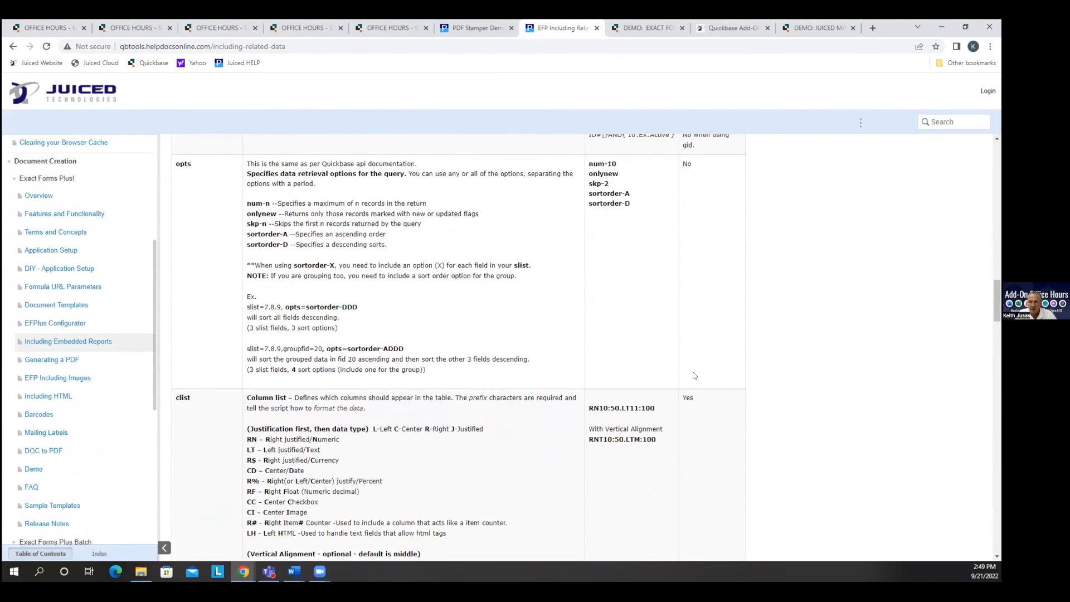
pyautogui.scroll(-7, 695, 373)
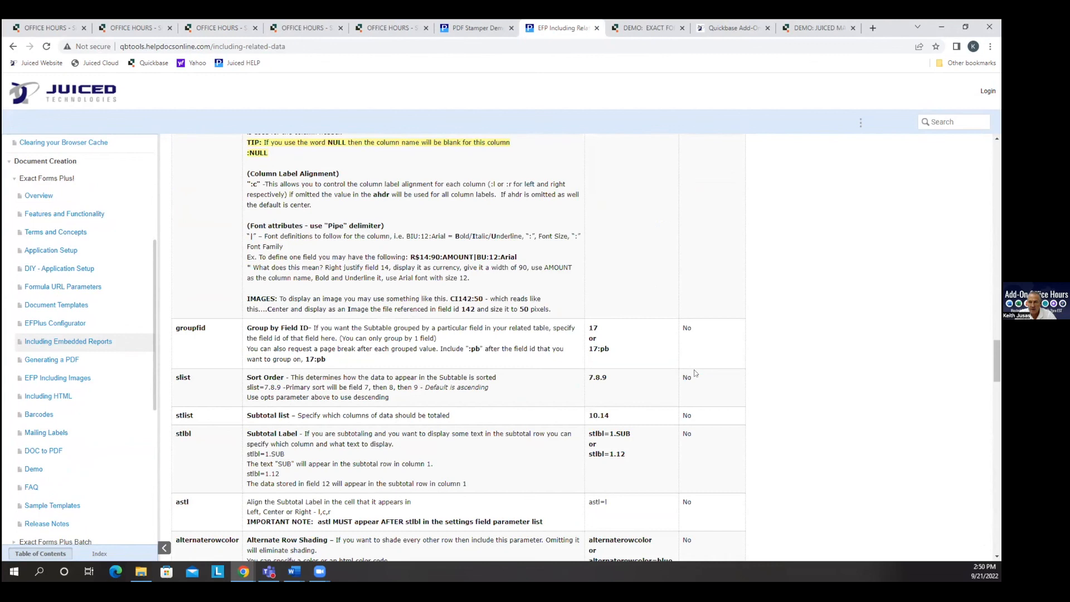
pyautogui.scroll(-6, 694, 372)
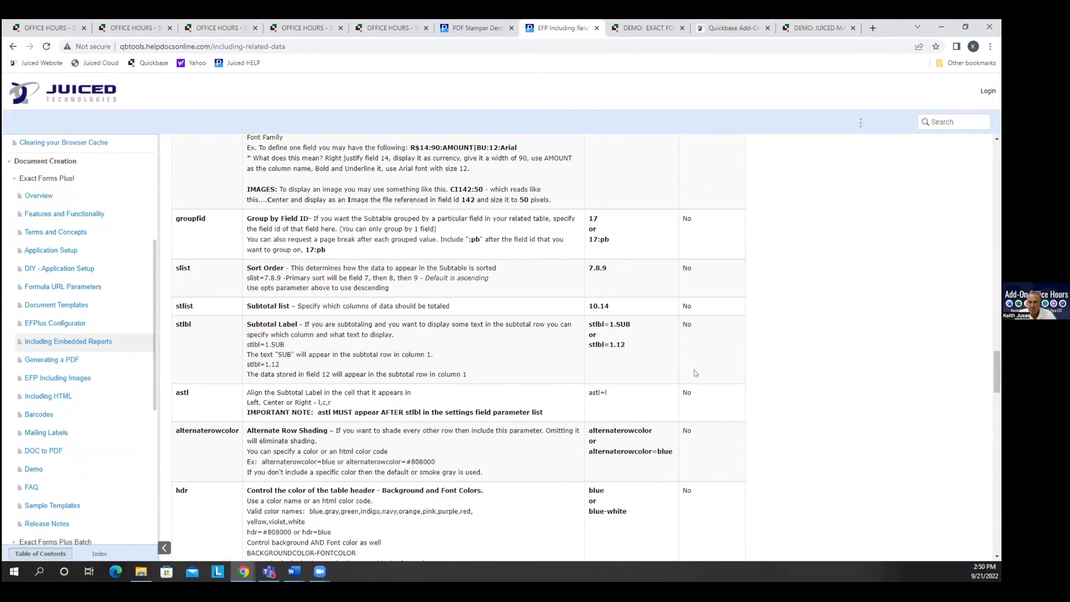
pyautogui.scroll(-2, 694, 372)
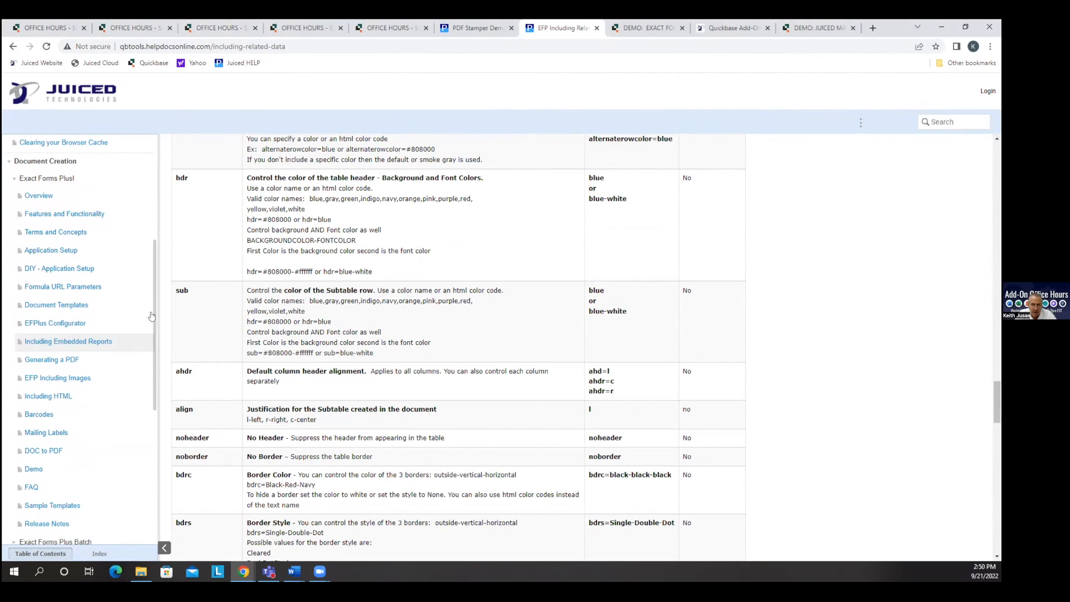
# - Open the EFP Including Images help topic and review how to include images in the master and child sections
pyautogui.click(44, 378)
pyautogui.scroll(-5, 830, 451)
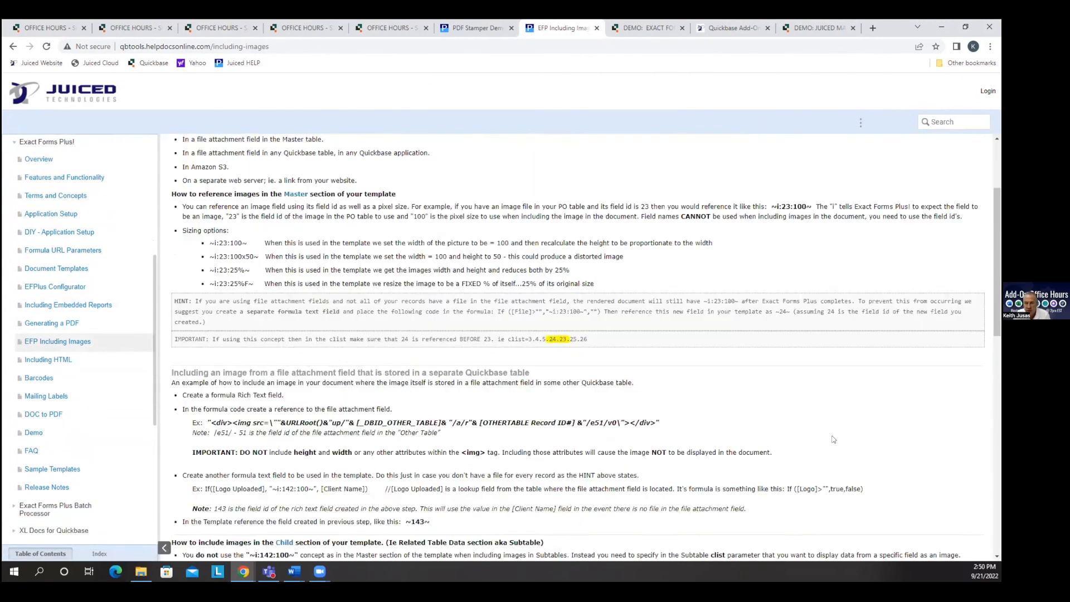
pyautogui.scroll(-6, 833, 440)
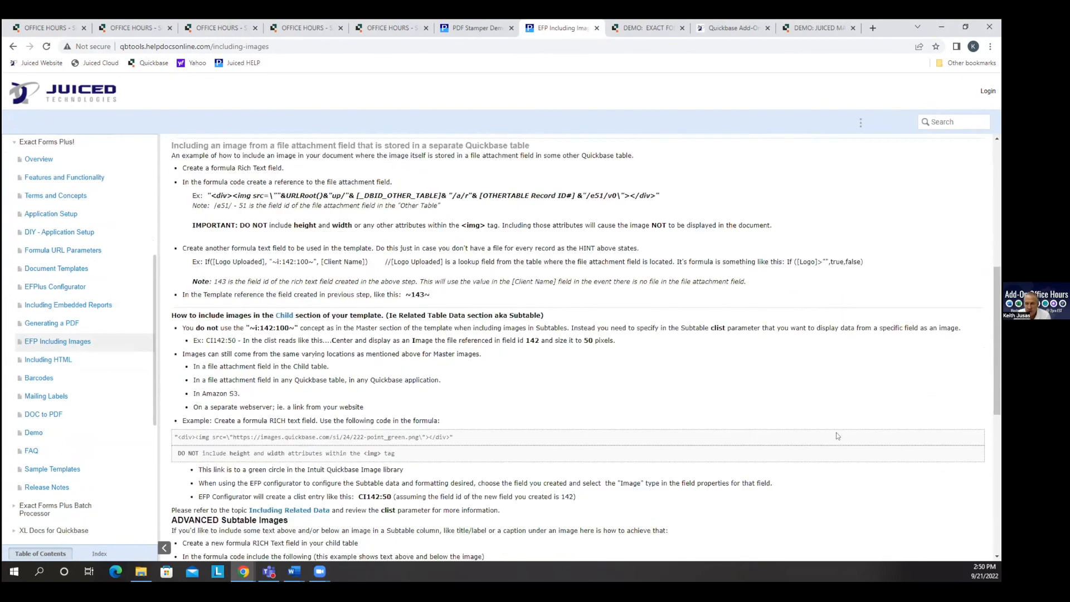
# - Review the ADVANCED Subtable Images section, highlighting the sample rich text formula and the field ID portion of its image link
pyautogui.scroll(-2, 838, 432)
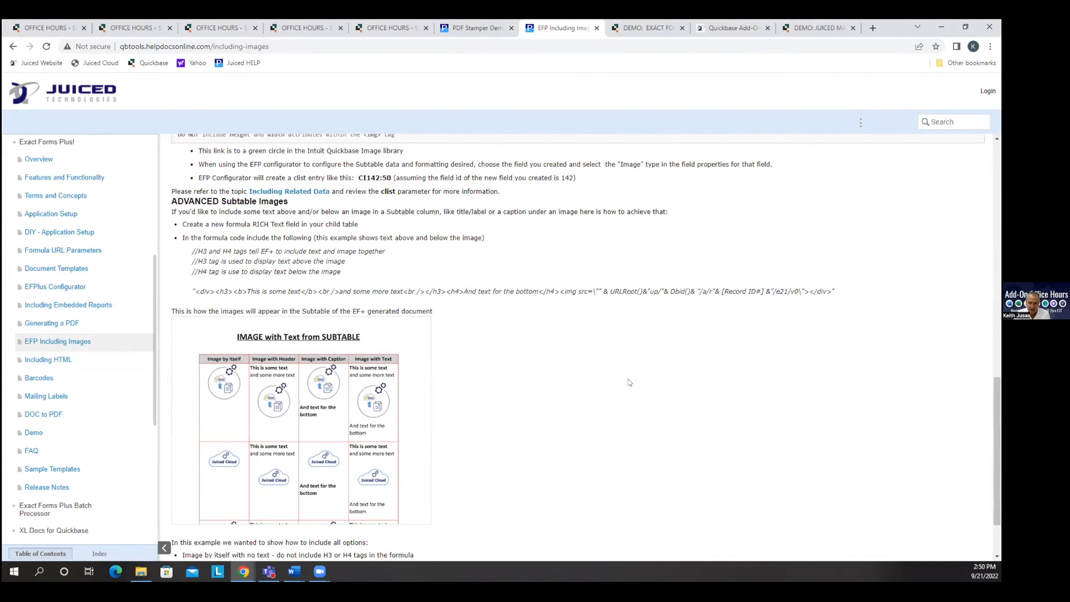
pyautogui.scroll(1, 240, 312)
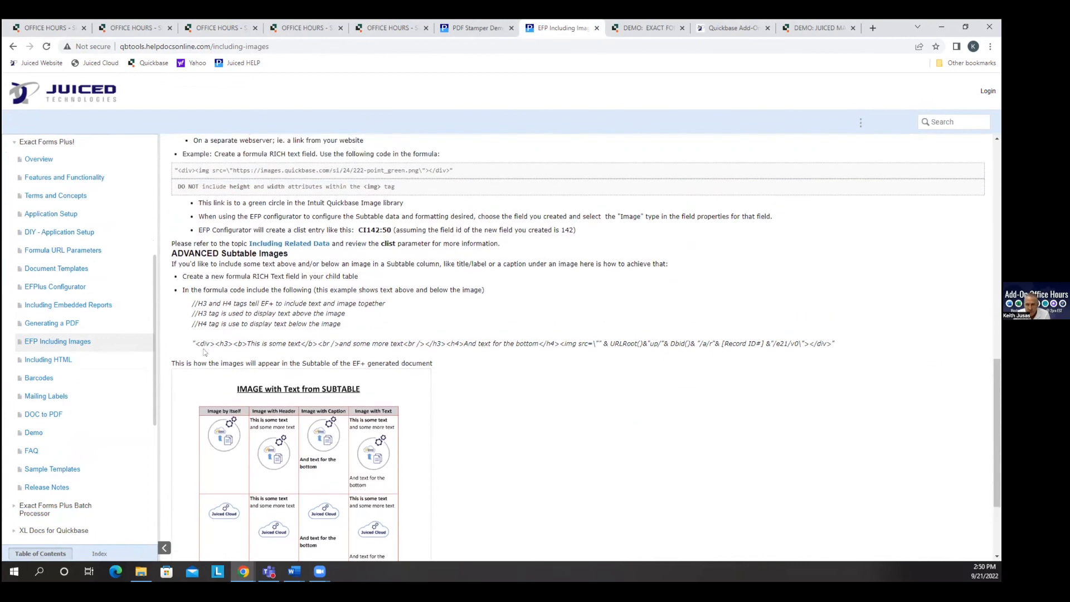
pyautogui.moveTo(194, 340); pyautogui.dragTo(836, 344)
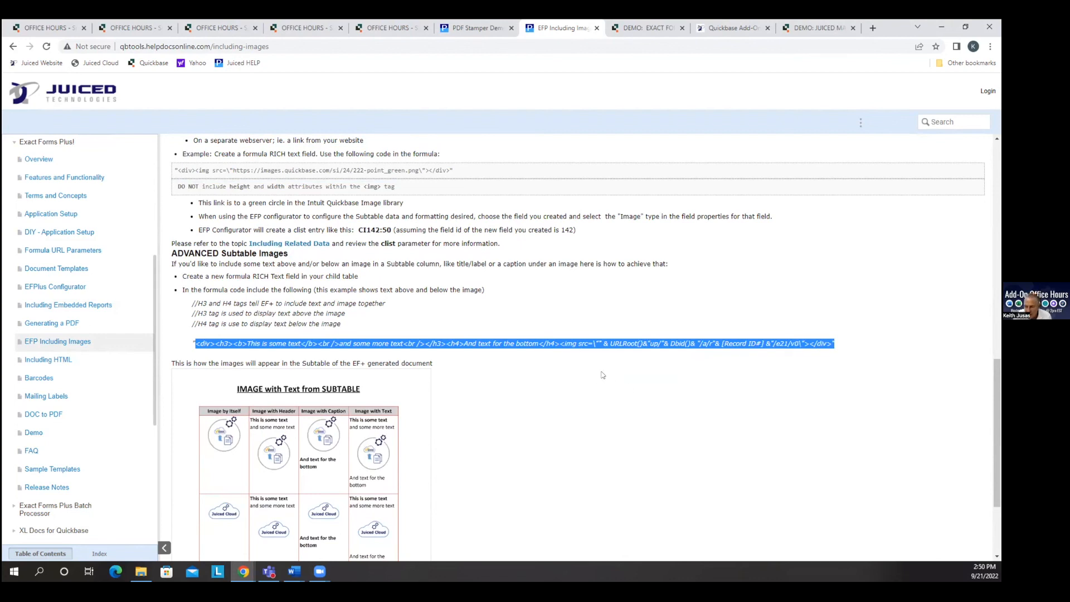
pyautogui.click(706, 376)
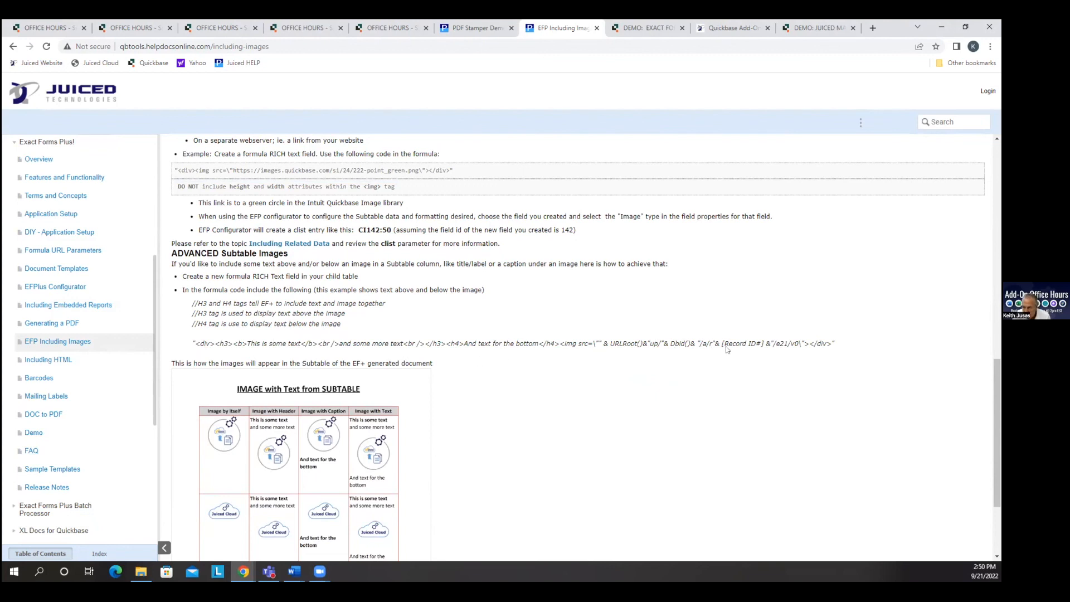
pyautogui.moveTo(780, 343); pyautogui.dragTo(785, 343)
# - Return to the Quickbase app, leave the Image Rich Text field settings, and open the Images document subtable in the beta configurator
pyautogui.click(197, 29)
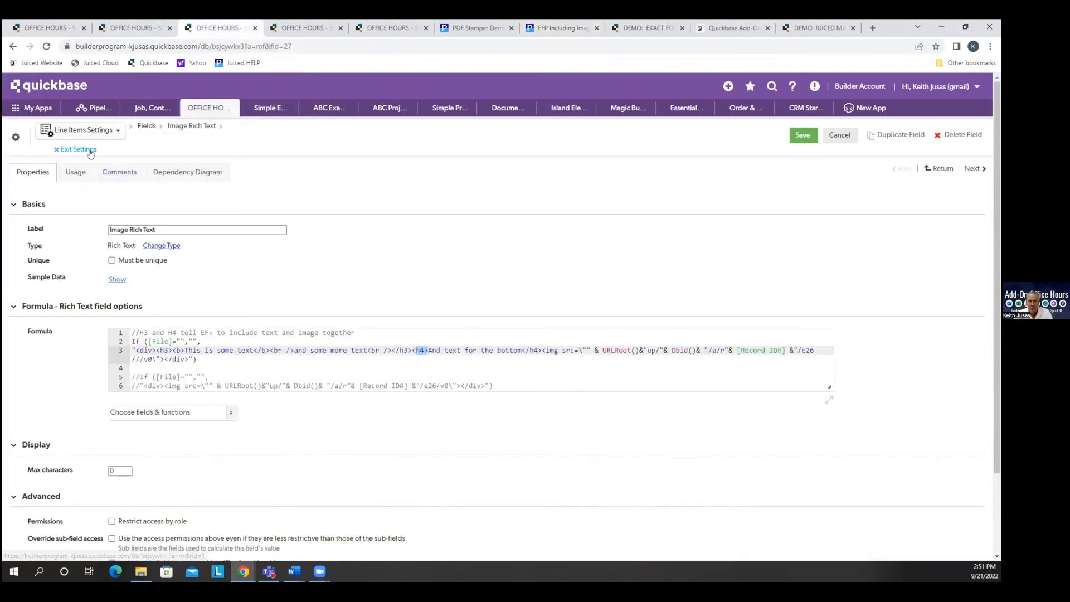
pyautogui.click(90, 151)
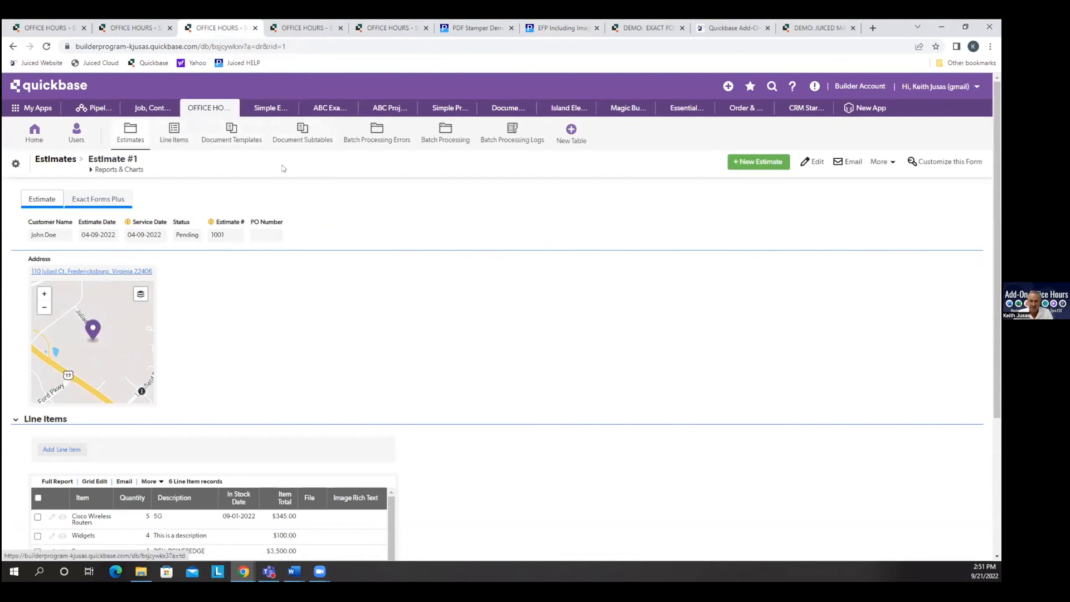
pyautogui.click(287, 138)
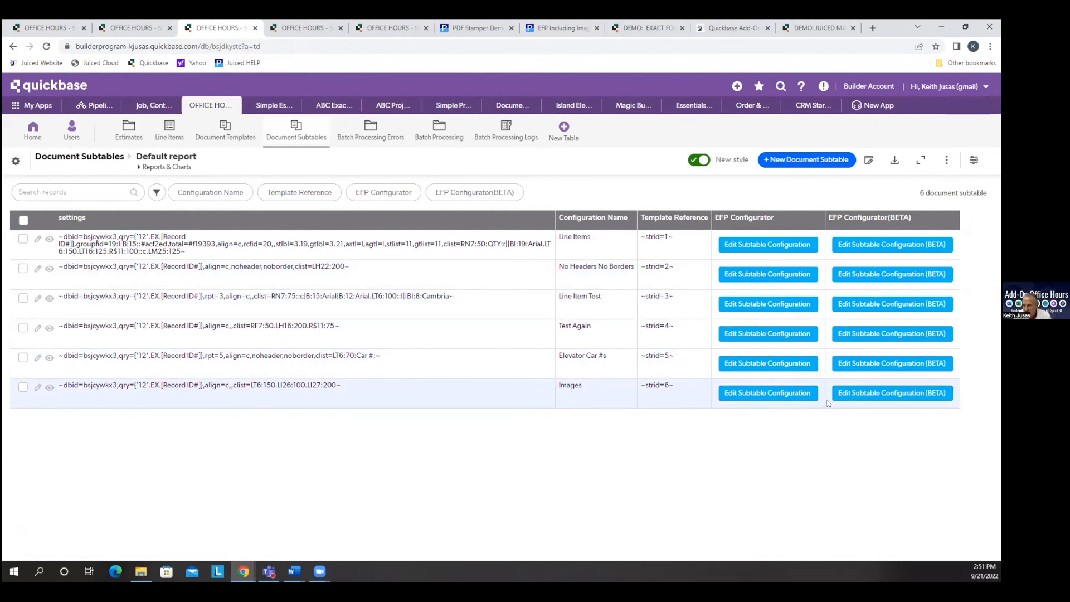
pyautogui.click(891, 393)
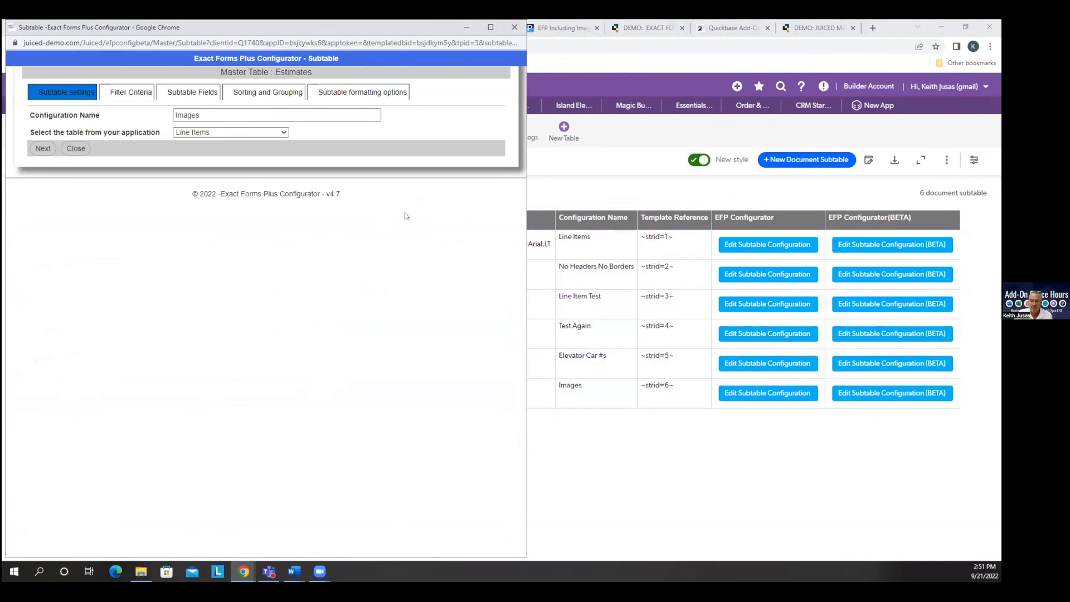
# - Show the subtable fields and check the available types for the Image Rich Text field, leaving it set to Image
pyautogui.click(194, 93)
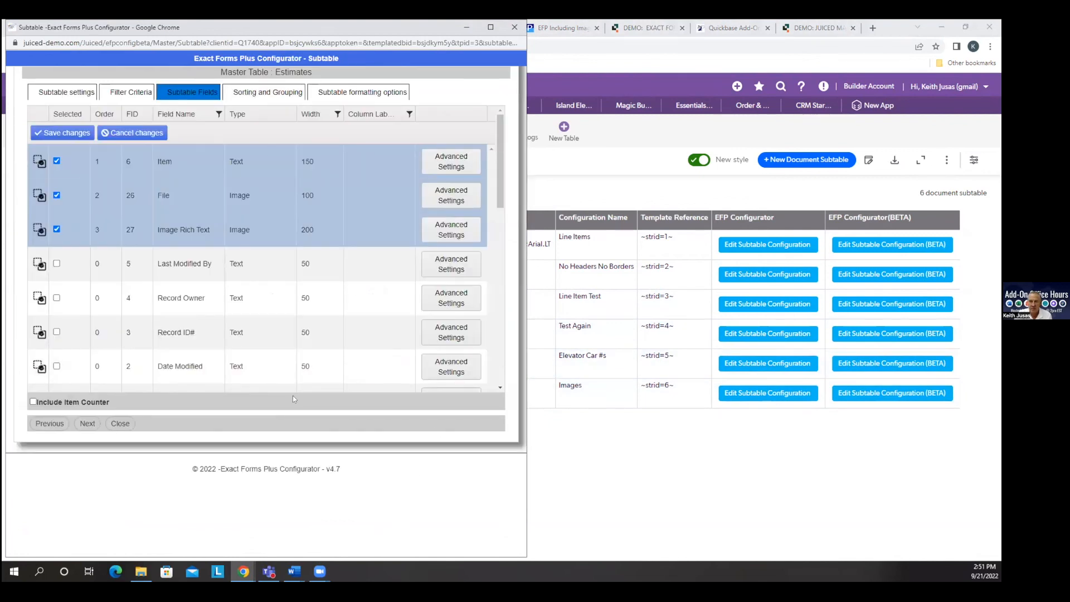
pyautogui.click(244, 226)
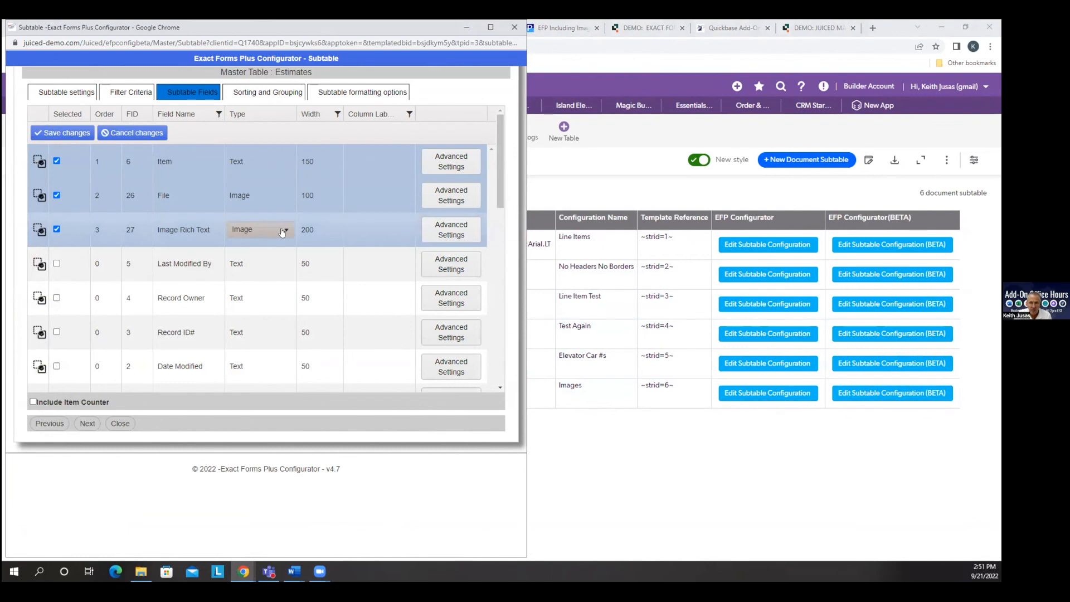
pyautogui.click(282, 232)
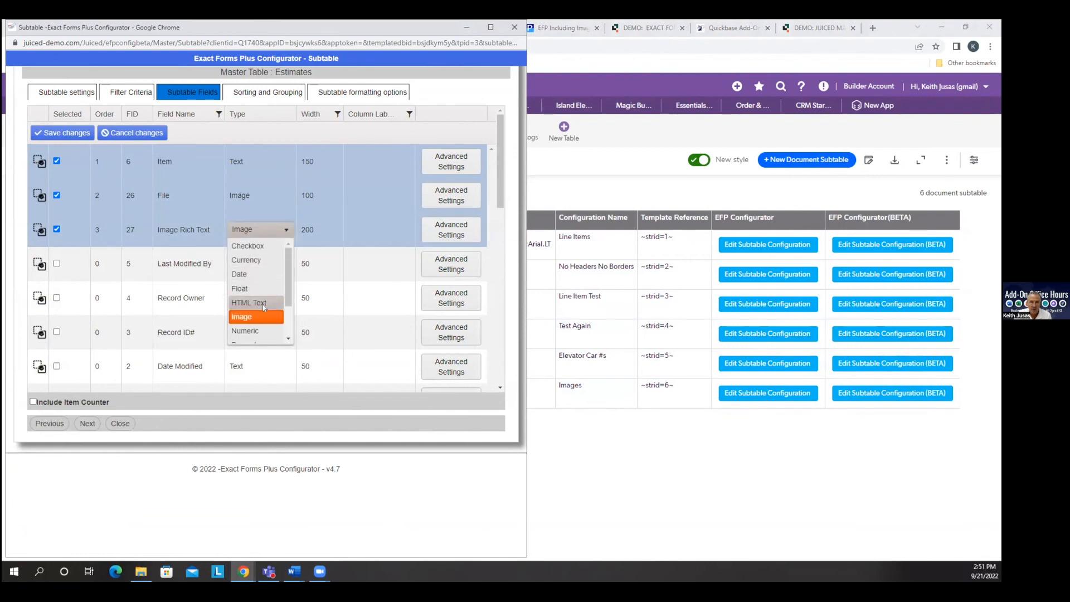
pyautogui.click(284, 231)
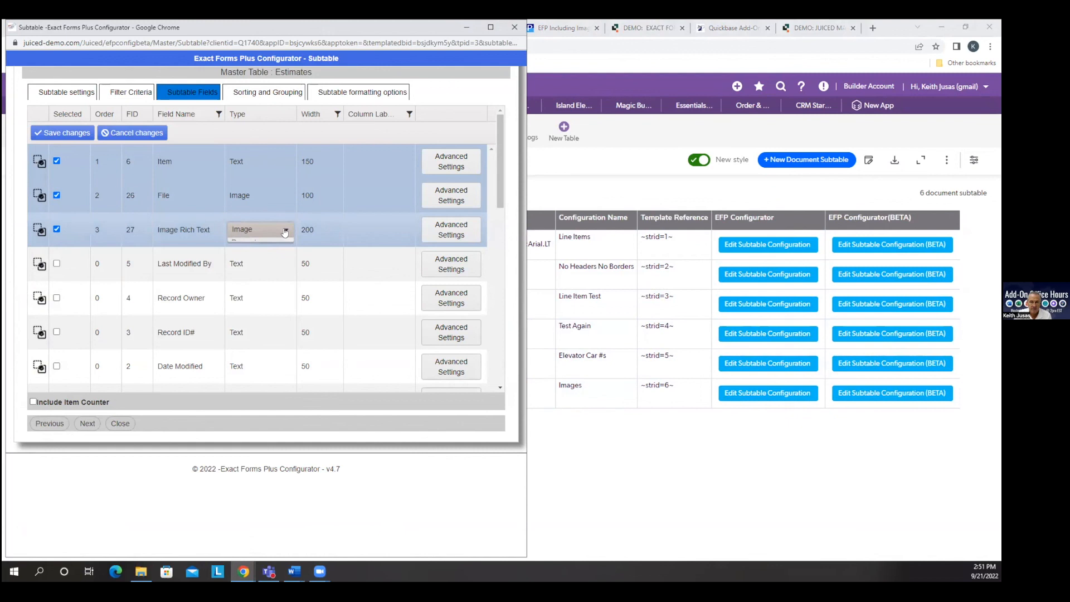